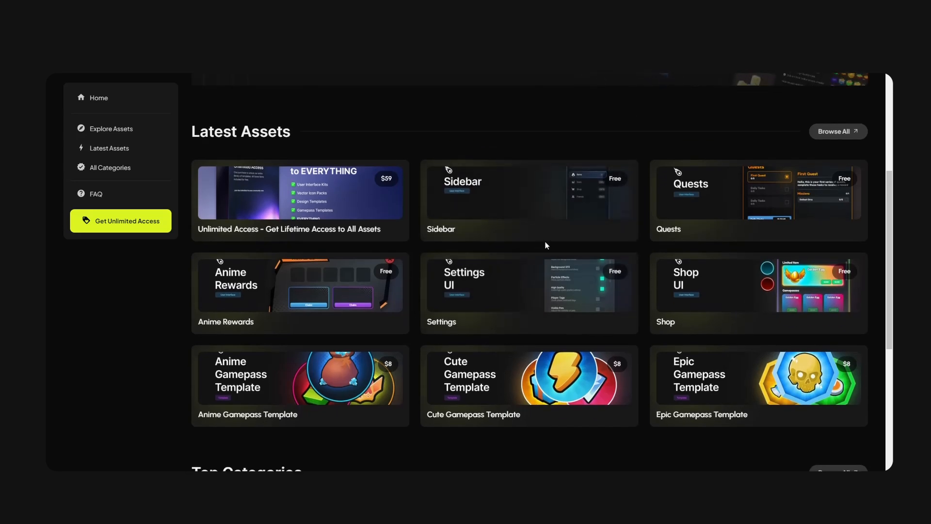
# Step: Look through the Unlimited Access product preview and the asset listings on the gfxcomet home page
pyautogui.scroll(1, 533, 257)
pyautogui.click(326, 254)
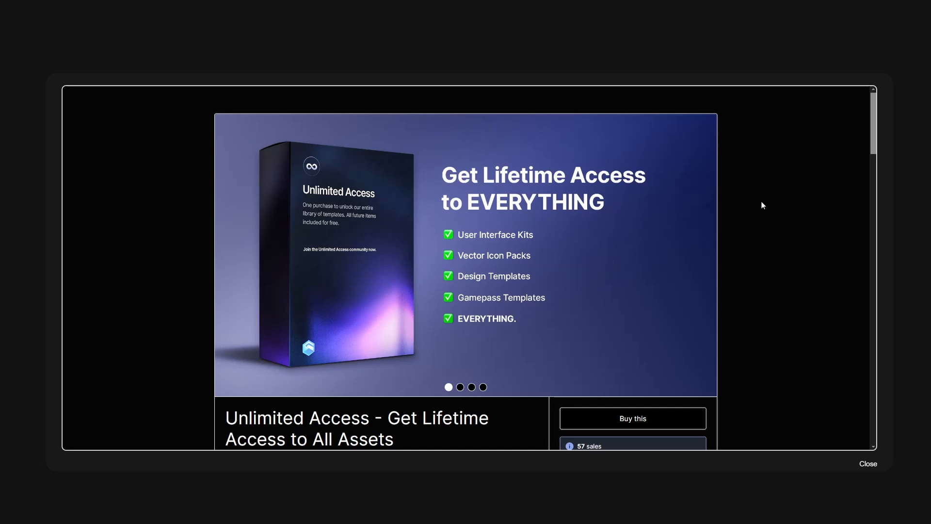
pyautogui.click(868, 464)
pyautogui.scroll(2, 615, 292)
pyautogui.scroll(3, 615, 292)
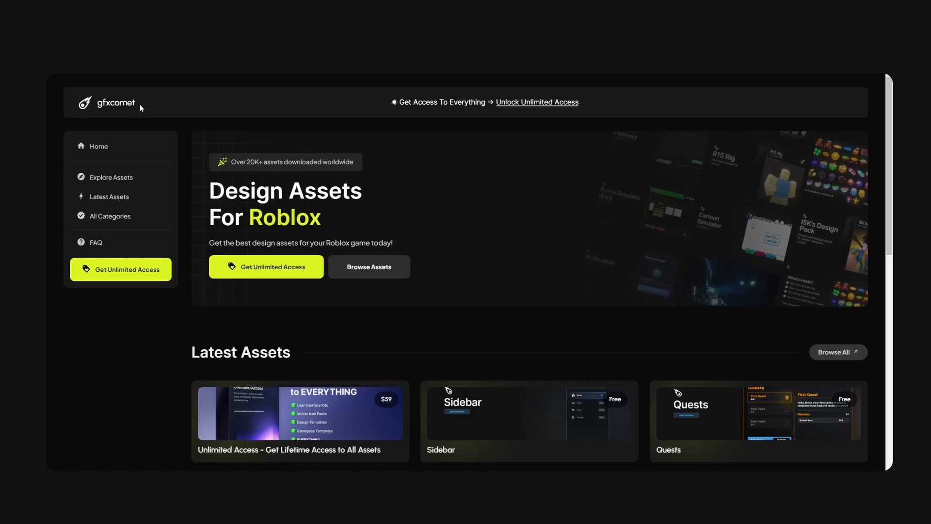
pyautogui.scroll(-8, 548, 180)
pyautogui.scroll(-3, 555, 177)
pyautogui.scroll(-3, 556, 181)
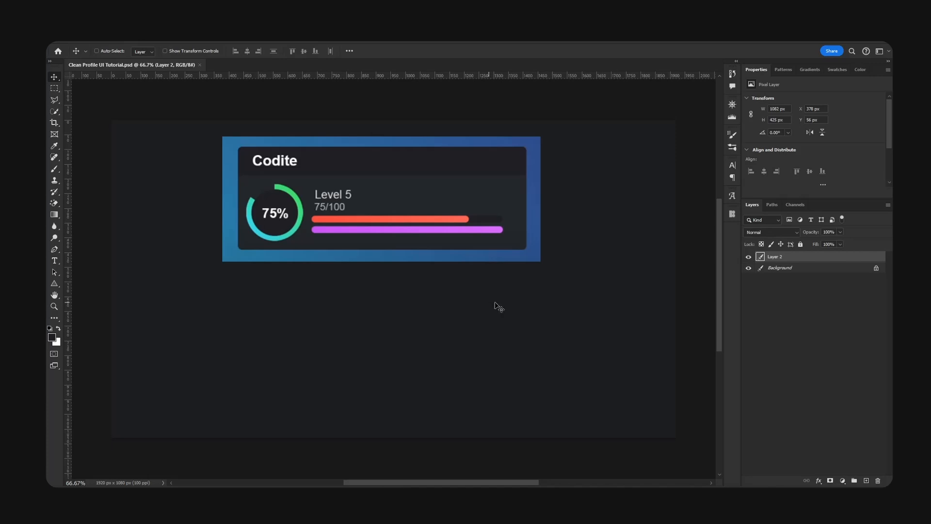
# Step: In Photoshop, move the reference profile card to the upper part of the canvas and add an empty layer above it
pyautogui.moveTo(496, 307); pyautogui.dragTo(542, 287)
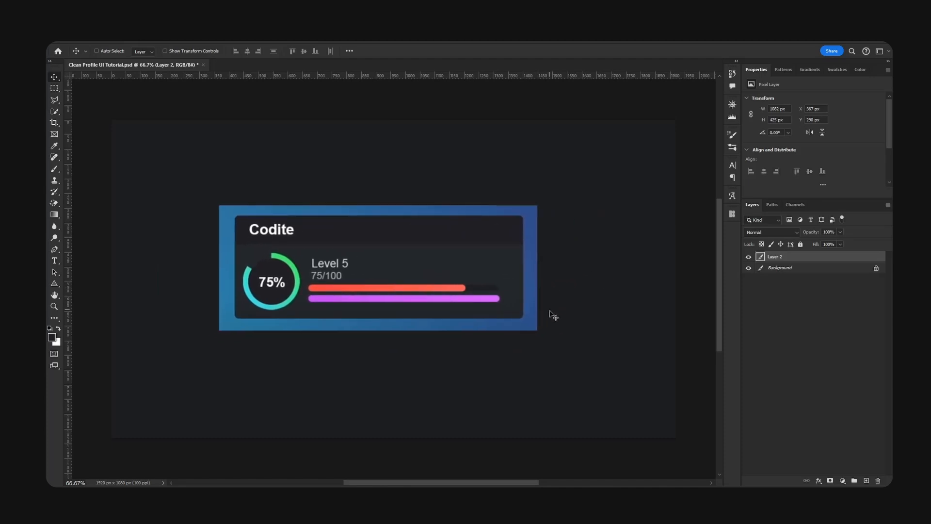
pyautogui.moveTo(577, 308); pyautogui.dragTo(512, 297)
pyautogui.click(868, 482)
pyautogui.moveTo(452, 316); pyautogui.dragTo(465, 172)
pyautogui.click(775, 268)
pyautogui.click(799, 258)
# Step: Draw a rectangle about 826 by 356 px with 10 px corners below the reference, filled with the card's sampled body colour
pyautogui.rightClick(57, 283)
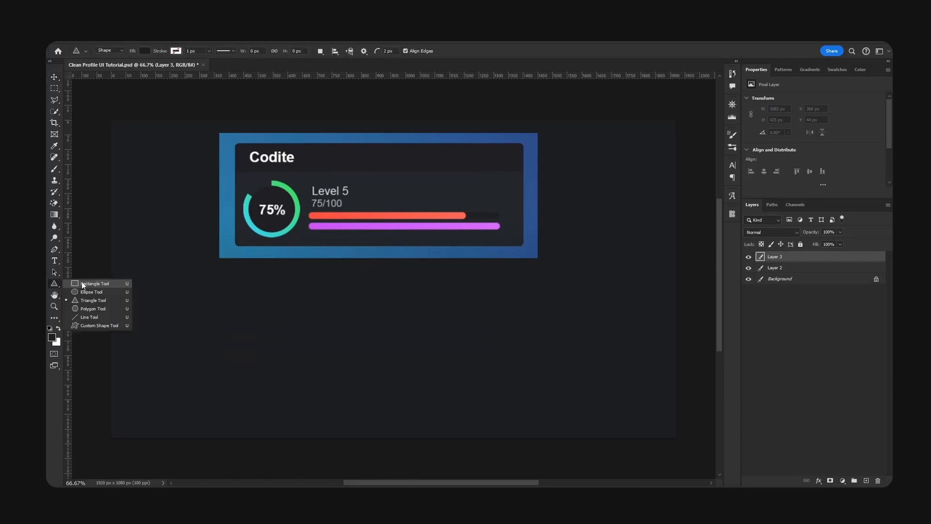
pyautogui.click(82, 282)
pyautogui.click(395, 50)
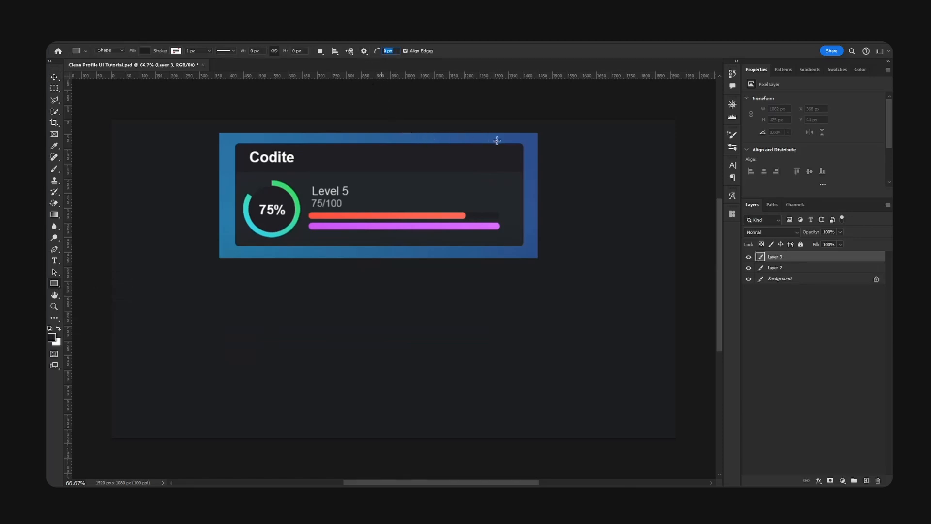
pyautogui.write('1')
pyautogui.write('10')
pyautogui.press('Return')
pyautogui.keyDown('alt'); pyautogui.click(414, 184); pyautogui.keyUp('alt')
pyautogui.moveTo(304, 275); pyautogui.dragTo(510, 366)
pyautogui.press('v')
# Step: Set all corner radii of the new rectangle to 15 px
pyautogui.scroll(-3, 787, 149)
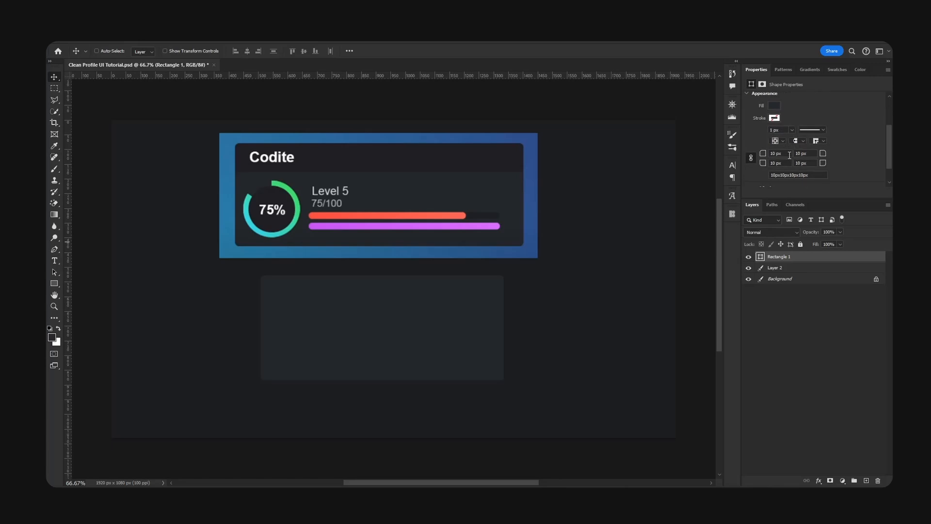
pyautogui.moveTo(786, 154); pyautogui.dragTo(708, 173)
pyautogui.write('15')
pyautogui.press('Return')
# Step: Hide the reference layer and centre the rectangle horizontally and vertically on the canvas
pyautogui.moveTo(540, 295); pyautogui.dragTo(517, 247)
pyautogui.click(748, 268)
pyautogui.moveTo(442, 275)
pyautogui.mouseDown()
pyautogui.moveTo(441, 301)
pyautogui.moveTo(441, 287)
pyautogui.mouseUp()
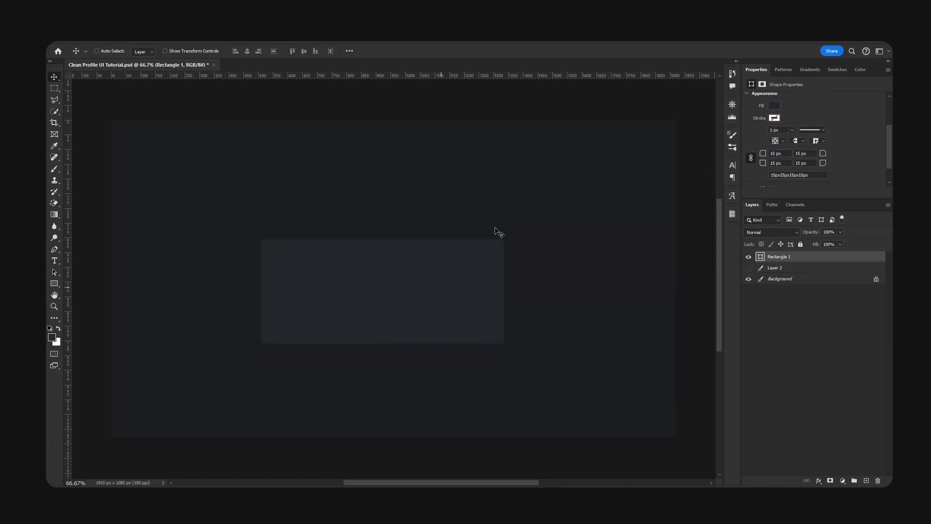
pyautogui.click(247, 51)
pyautogui.click(303, 51)
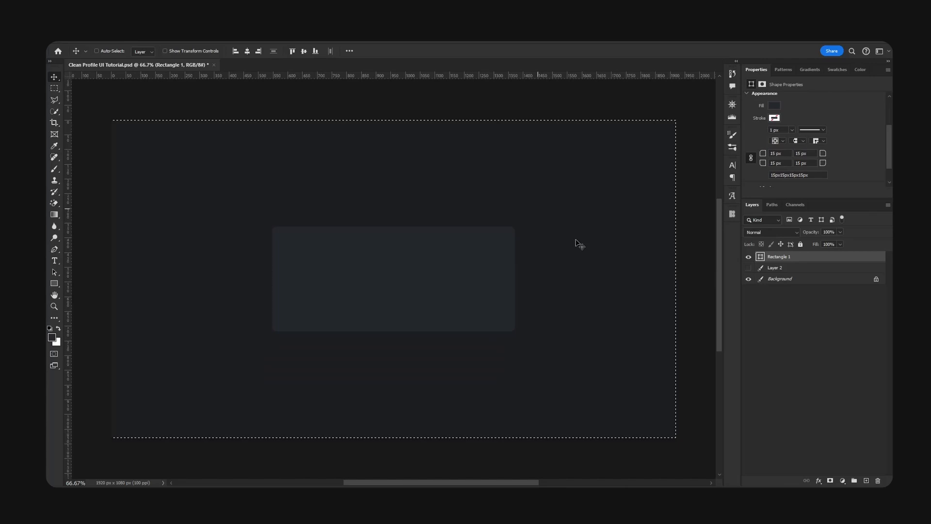
# Step: Change the rectangle's fill to the dark grey 19191a
pyautogui.doubleClick(760, 258)
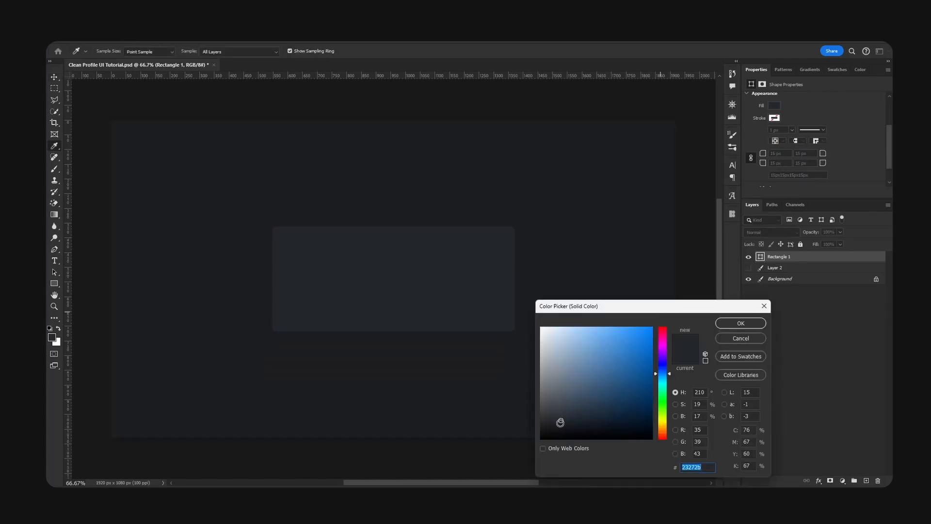
pyautogui.click(552, 428)
pyautogui.moveTo(552, 428); pyautogui.dragTo(549, 428)
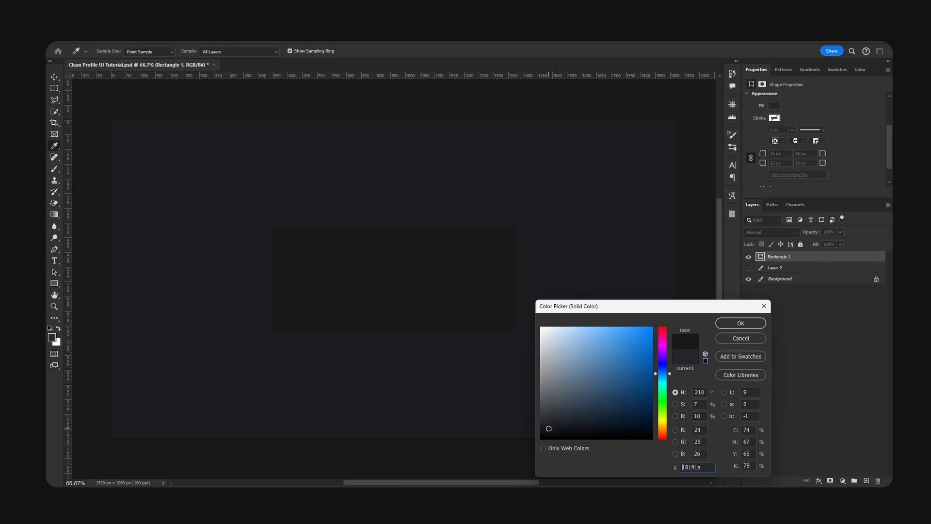
pyautogui.moveTo(549, 428); pyautogui.dragTo(546, 428)
pyautogui.click(740, 323)
pyautogui.press('v')
# Step: Duplicate the rectangle and set the copy's width to 1 px to make a thin vertical line
pyautogui.hotkey('ctrl', '1')
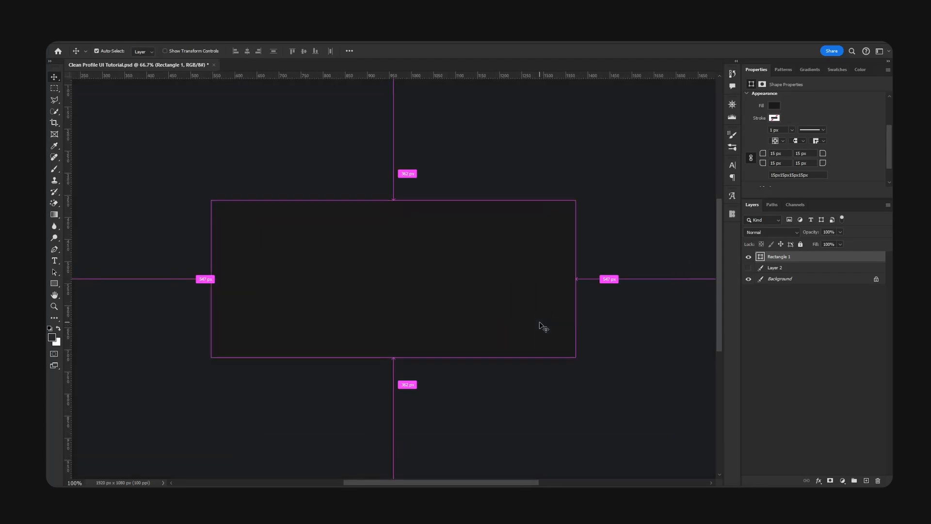
pyautogui.hotkey('ctrl', '-')
pyautogui.hotkey('ctrl', '+')
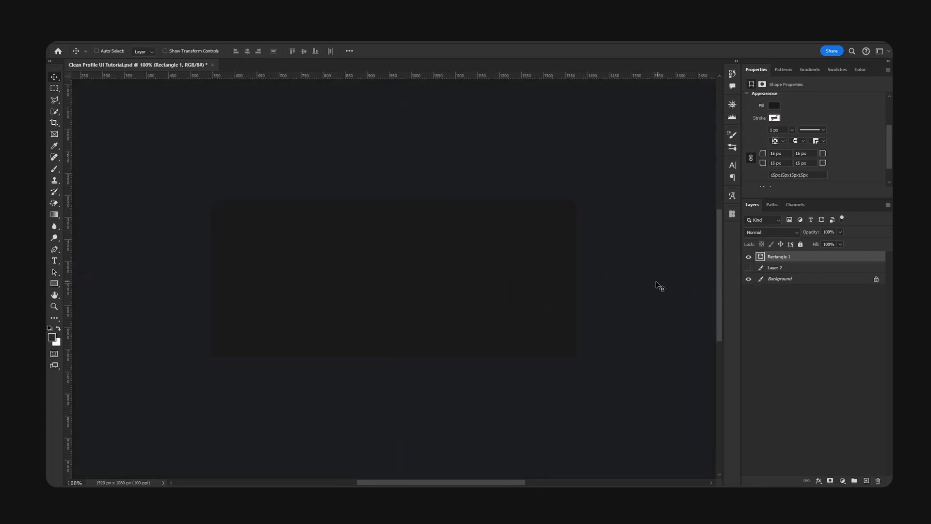
pyautogui.keyDown('alt'); pyautogui.moveTo(577, 311); pyautogui.dragTo(513, 319); pyautogui.keyUp('alt')
pyautogui.scroll(3, 782, 129)
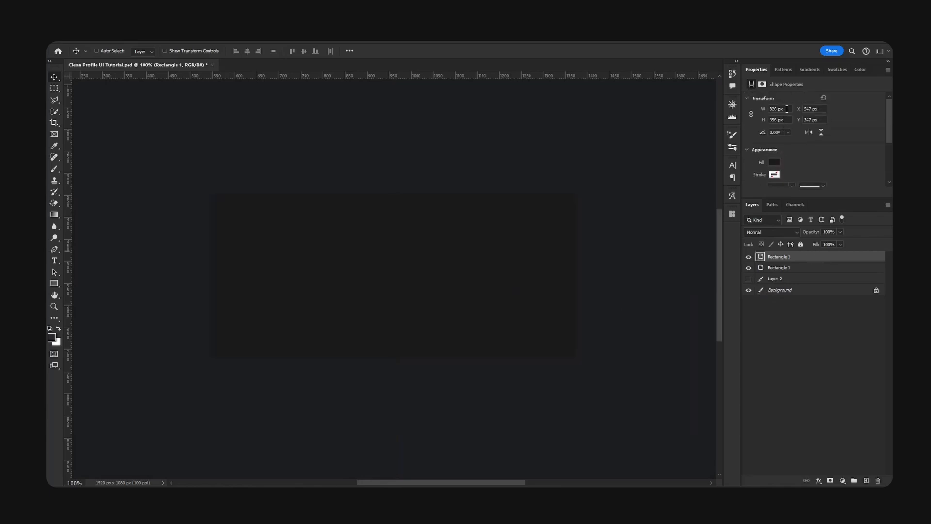
pyautogui.click(785, 110)
pyautogui.write('1')
pyautogui.press('Return')
# Step: Centre the 1 px line horizontally on the canvas and fill it with 00b4ff
pyautogui.moveTo(466, 278); pyautogui.dragTo(473, 215)
pyautogui.hotkey('ctrl', 'a')
pyautogui.click(248, 51)
pyautogui.doubleClick(760, 257)
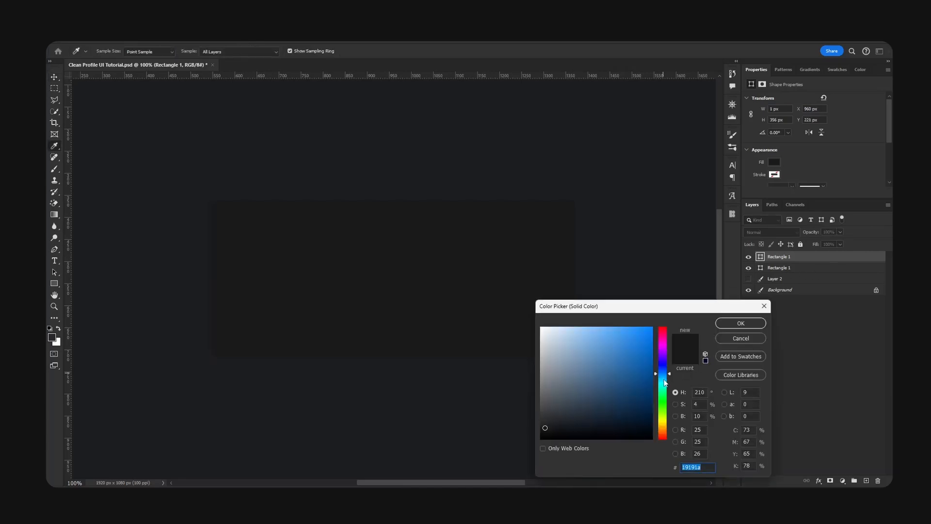
pyautogui.write('00b4ff')
pyautogui.click(749, 324)
pyautogui.press('v')
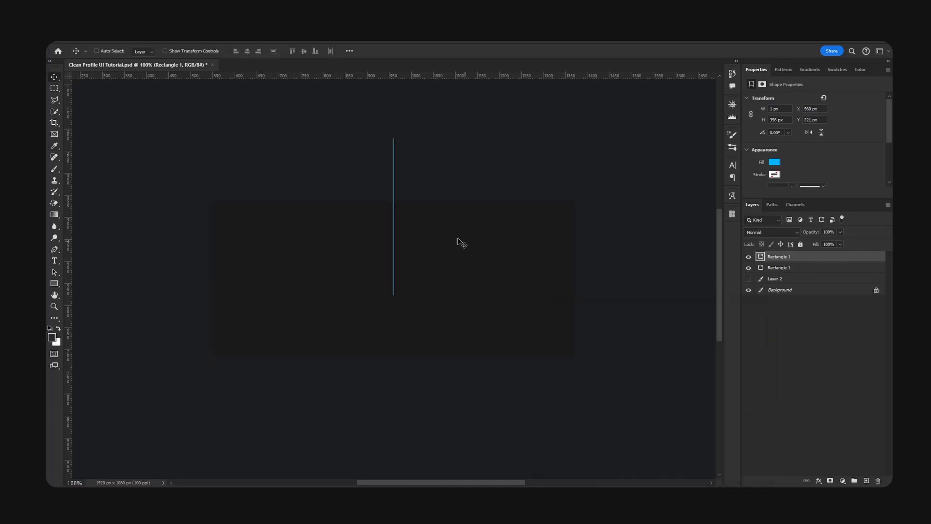
# Step: Move the blue line down over the rectangle and try a vertical ruler guide at the canvas centre
pyautogui.moveTo(459, 241); pyautogui.dragTo(443, 287)
pyautogui.hotkey('ctrl', '-')
pyautogui.moveTo(70, 241); pyautogui.dragTo(397, 236)
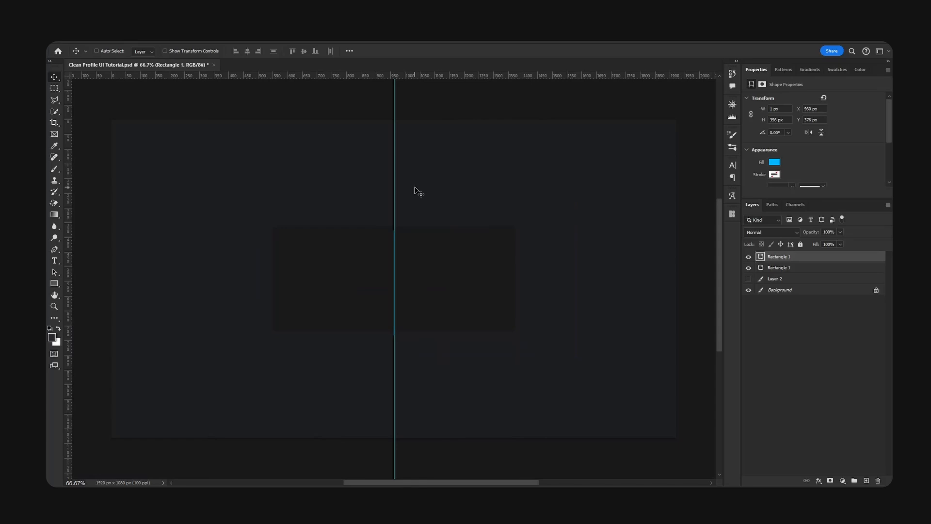
pyautogui.hotkey('ctrl', ';')
pyautogui.hotkey('ctrl', '+')
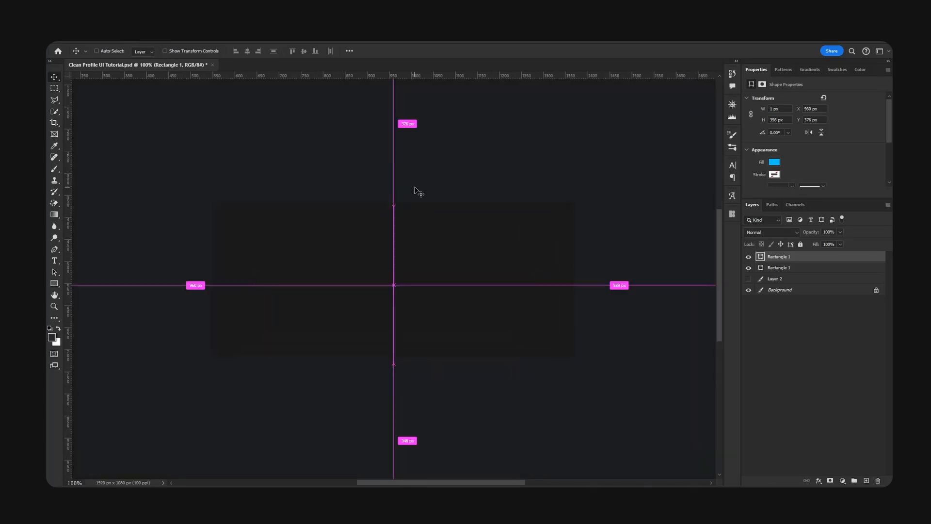
# Step: Recolour the vertical line to cyan and set its height to 1080 px
pyautogui.doubleClick(761, 260)
pyautogui.click(665, 382)
pyautogui.press('Return')
pyautogui.click(760, 122)
pyautogui.write('1080')
pyautogui.press('Return')
# Step: Centre the full-height cyan line on the canvas in both directions
pyautogui.hotkey('ctrl', '0')
pyautogui.hotkey('ctrl', 'a')
pyautogui.click(304, 51)
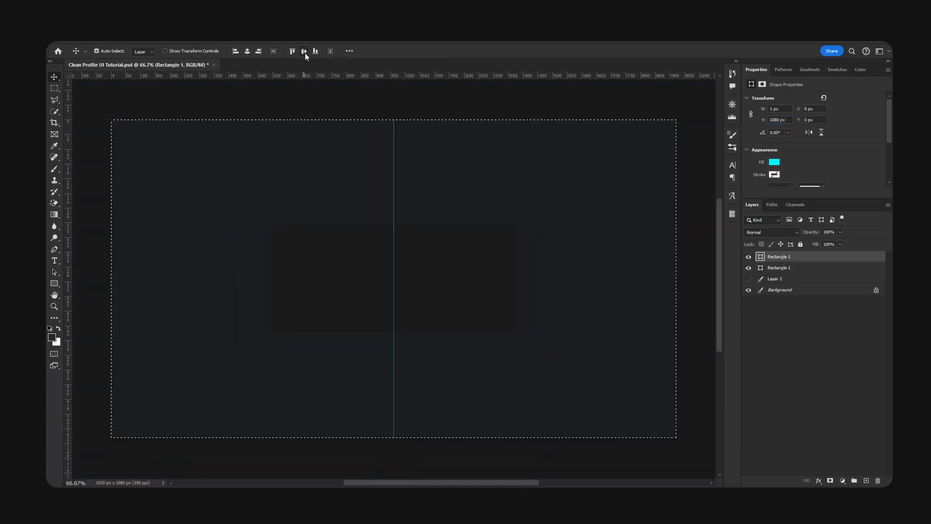
pyautogui.hotkey('ctrl', 'd')
pyautogui.hotkey('ctrl', '1')
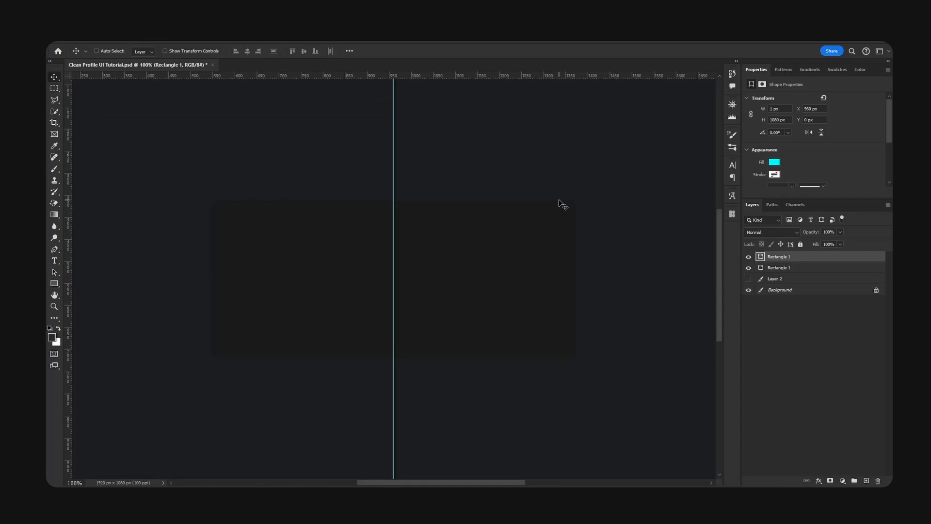
pyautogui.click(247, 51)
pyautogui.click(823, 268)
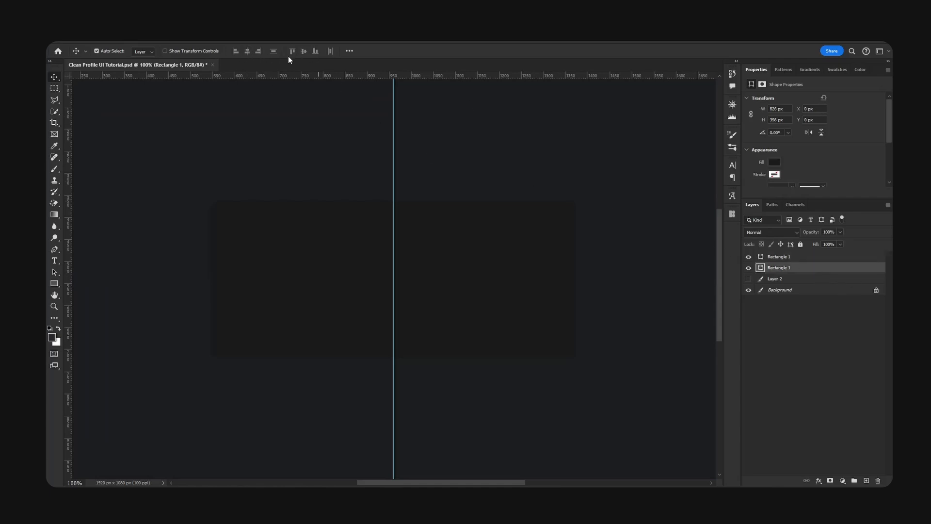
pyautogui.click(801, 257)
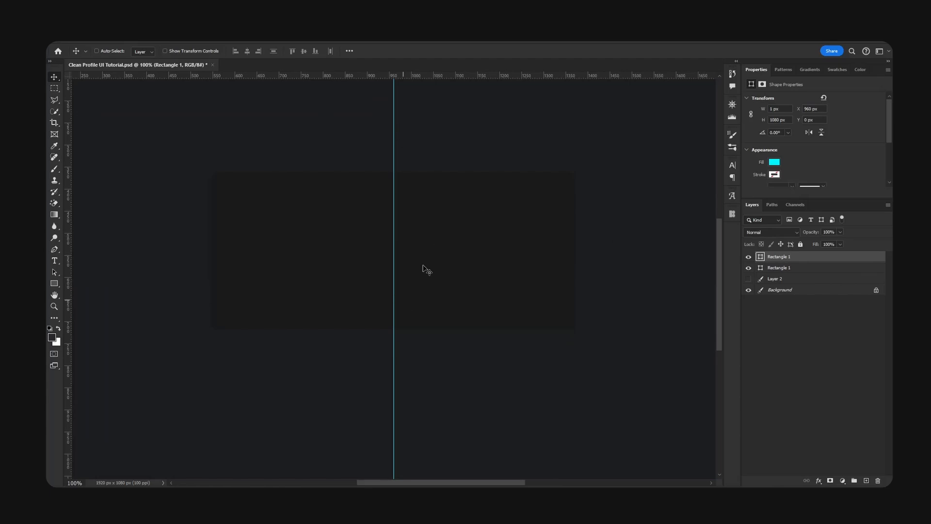
# Step: Duplicate the vertical line and resize the copy to 1920 px wide and 1 px high
pyautogui.click(749, 257)
pyautogui.click(748, 257)
pyautogui.hotkey('ctrl', 'j')
pyautogui.doubleClick(776, 120)
pyautogui.write('1')
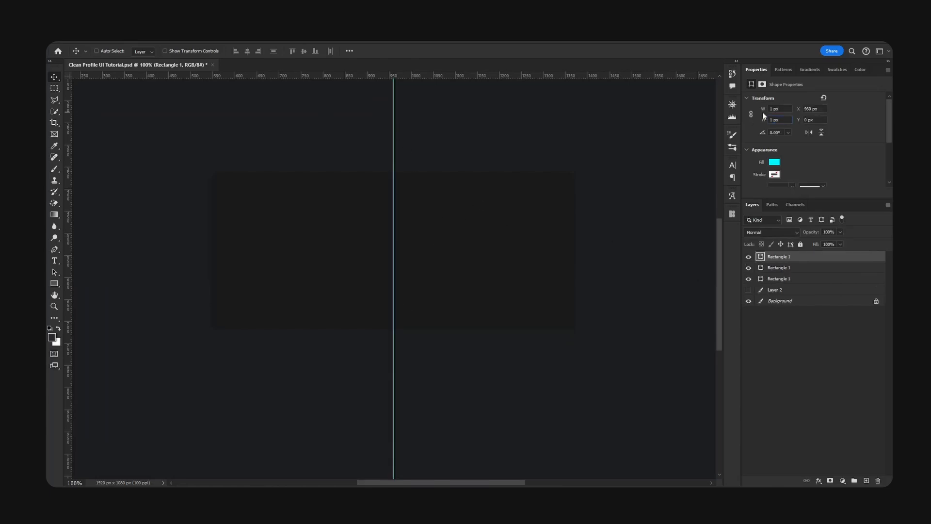
pyautogui.moveTo(784, 110); pyautogui.dragTo(699, 117)
# Step: Centre the horizontal cyan line on the canvas so that it crosses the vertical one in the middle
pyautogui.moveTo(538, 285); pyautogui.dragTo(540, 160)
pyautogui.press('ctrl')
pyautogui.hotkey('ctrl', 't')
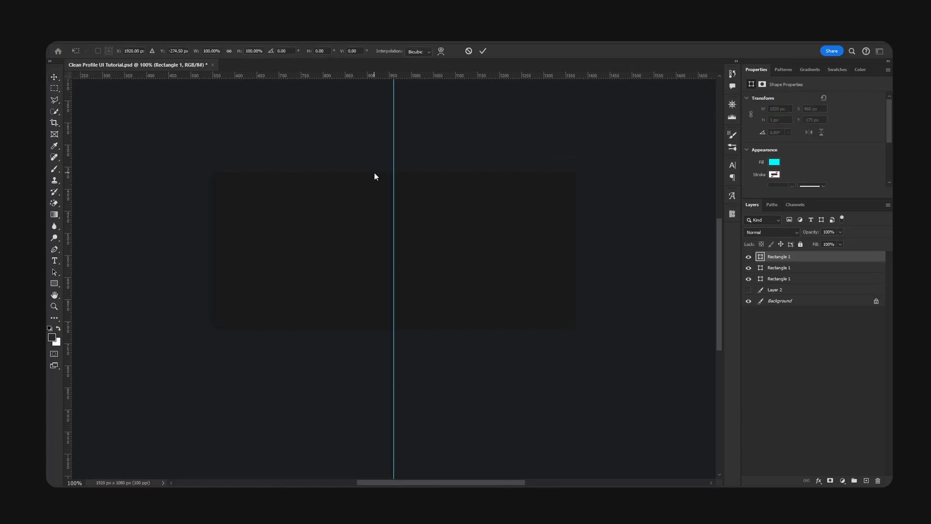
pyautogui.press('Escape')
pyautogui.hotkey('ctrl', '-')
pyautogui.hotkey('ctrl', '-')
pyautogui.hotkey('ctrl', 'a')
pyautogui.click(304, 52)
pyautogui.click(248, 52)
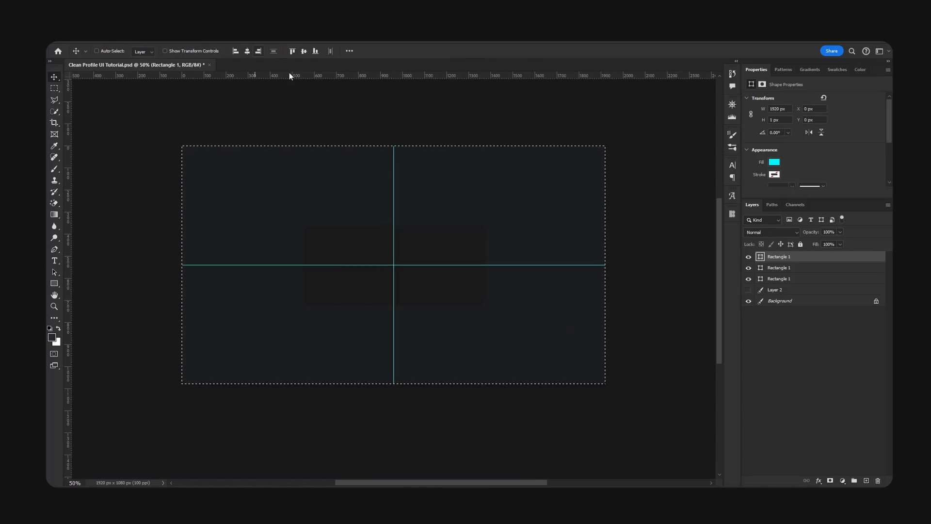
pyautogui.hotkey('ctrl', 'd')
# Step: Group the two cyan lines as "Guides" and set the group's opacity to 20%
pyautogui.hotkey('ctrl', '+')
pyautogui.hotkey('ctrl', '+')
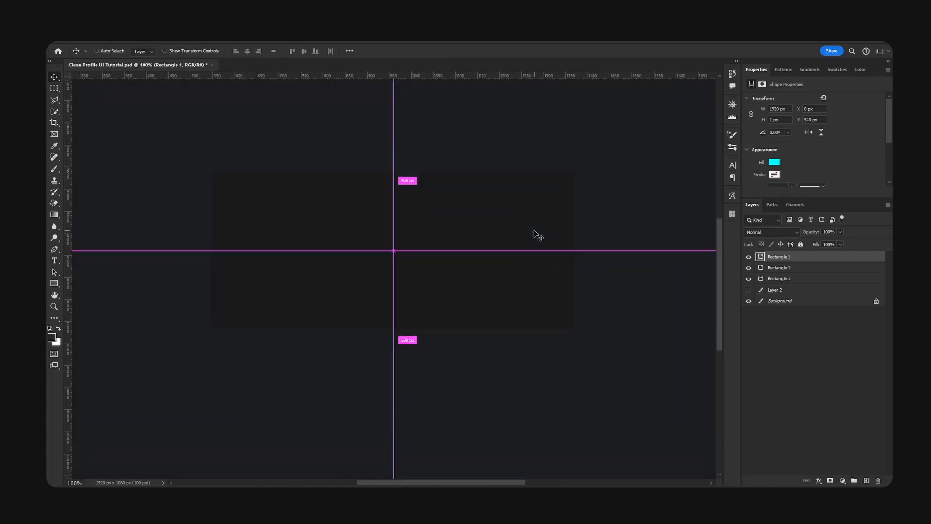
pyautogui.keyDown('shift'); pyautogui.click(785, 272); pyautogui.keyUp('shift')
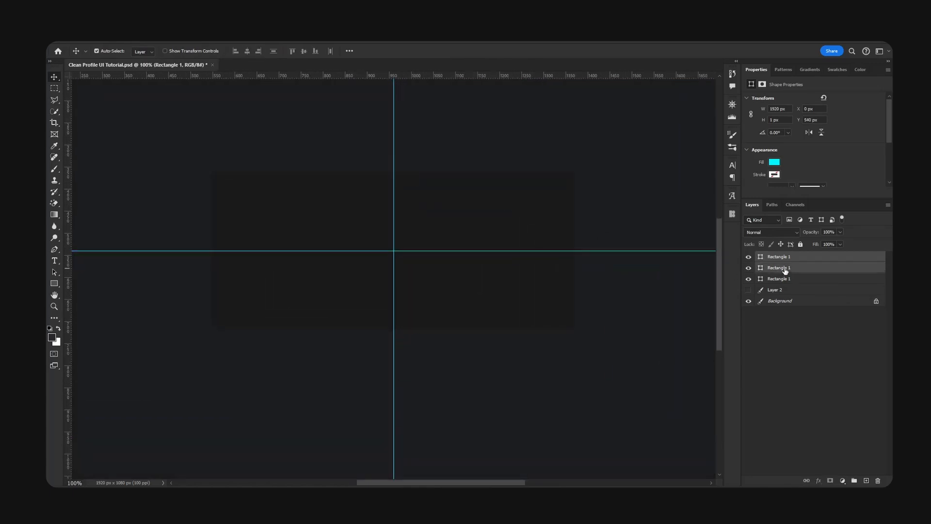
pyautogui.hotkey('ctrl', 'g')
pyautogui.doubleClick(776, 255)
pyautogui.write('Guides')
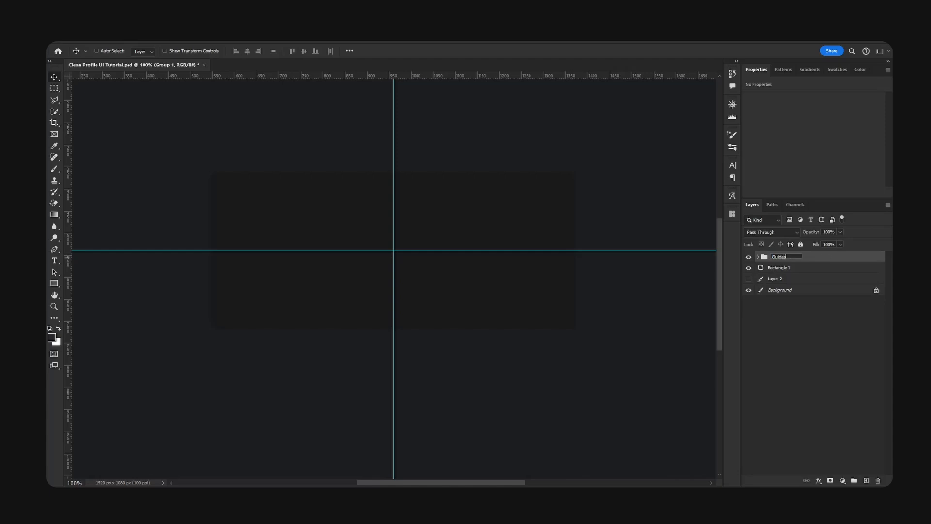
pyautogui.press('Return')
pyautogui.write('20')
pyautogui.press('Return')
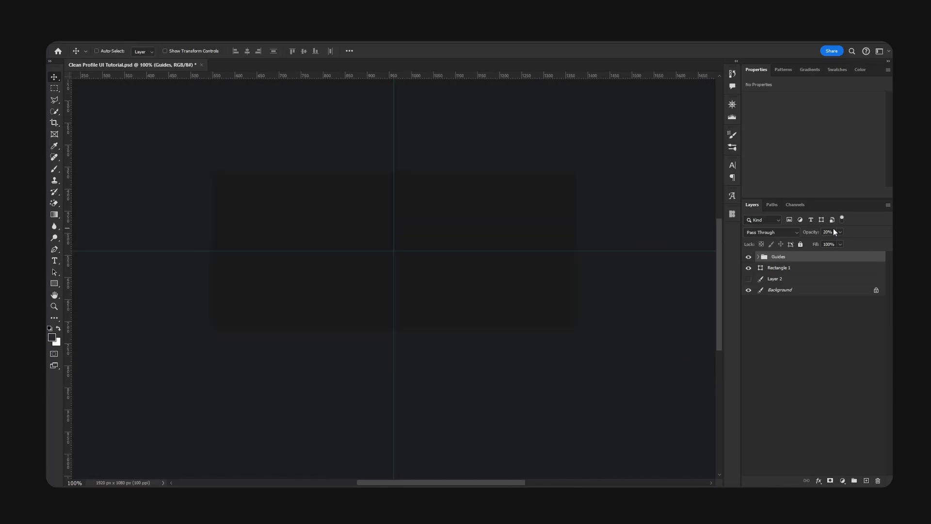
# Step: Duplicate the card rectangle and change the copy's fill to a darker, near-black shade
pyautogui.press('h')
pyautogui.moveTo(536, 283); pyautogui.dragTo(578, 314)
pyautogui.press('v')
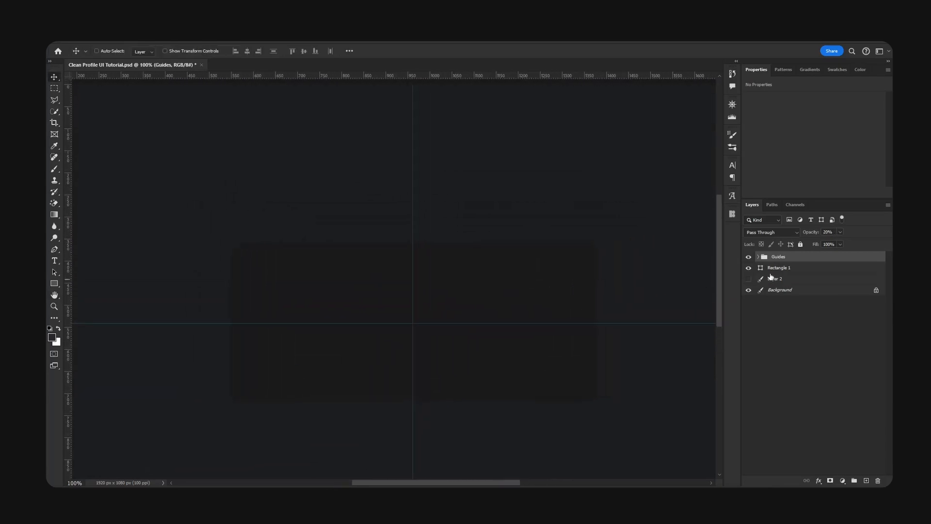
pyautogui.click(775, 269)
pyautogui.click(748, 268)
pyautogui.click(748, 267)
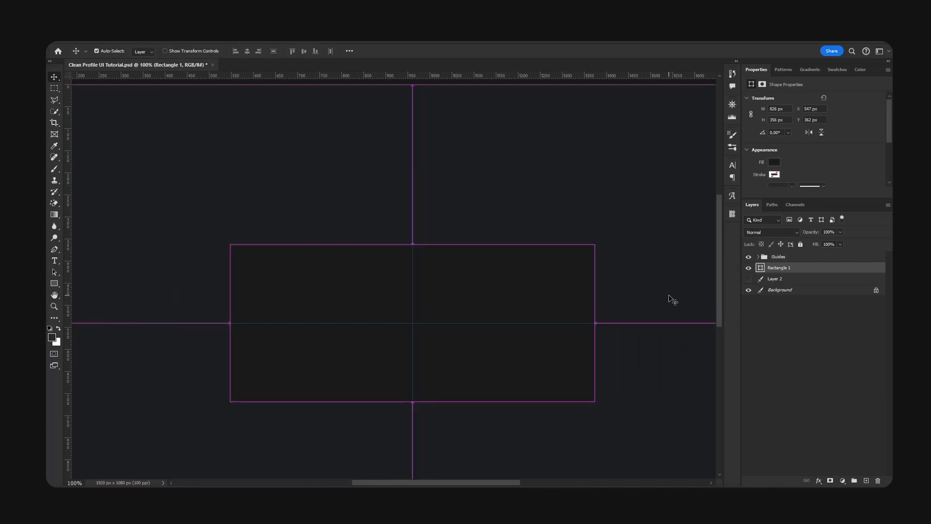
pyautogui.hotkey('ctrl', 'j')
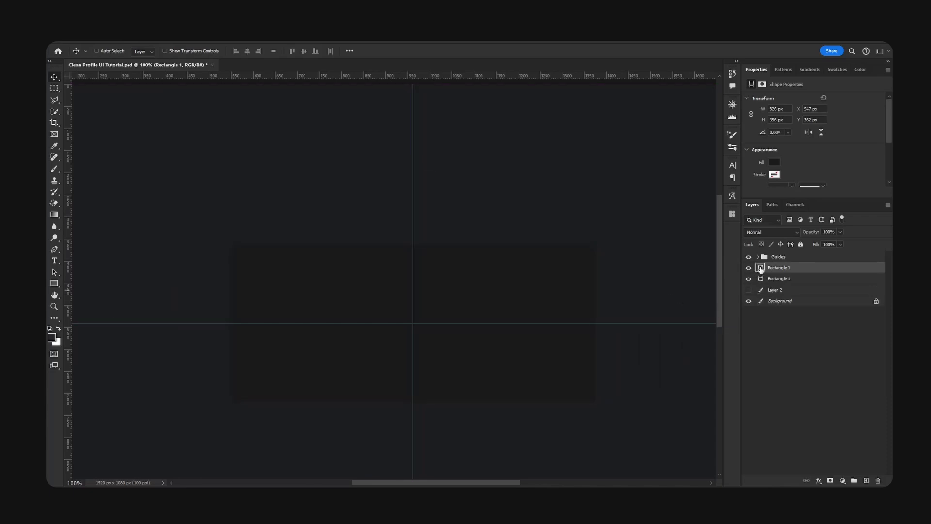
pyautogui.doubleClick(760, 269)
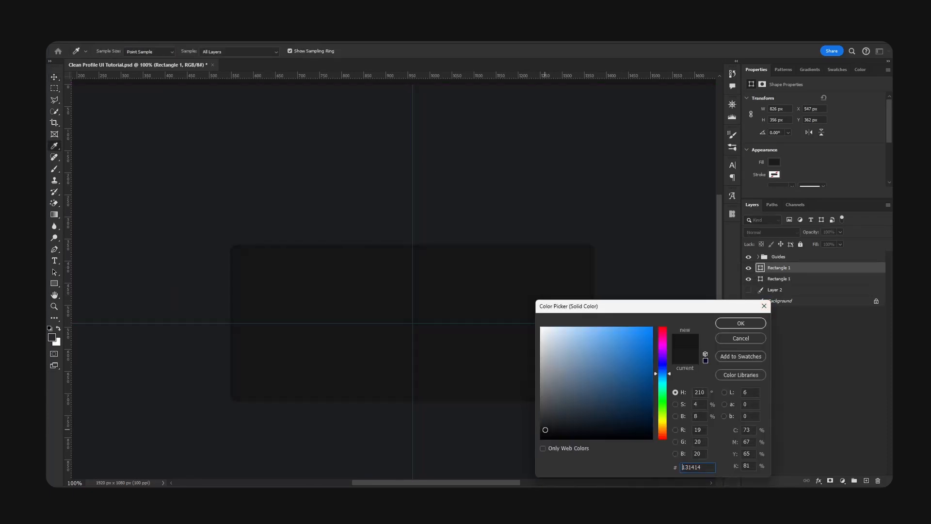
pyautogui.click(548, 432)
pyautogui.click(741, 326)
# Step: Shrink the dark copy from its bottom edge to a 76 px high header strip along the card's top
pyautogui.hotkey('ctrl', 't')
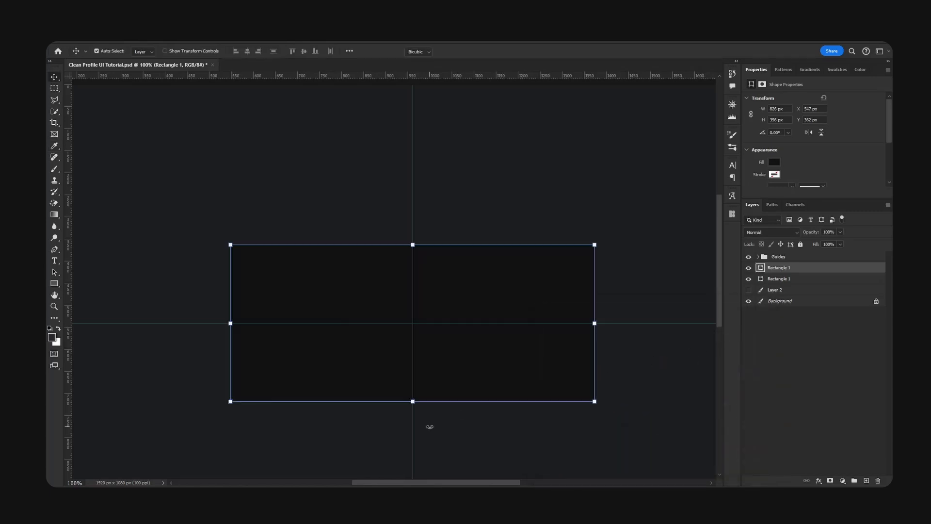
pyautogui.moveTo(411, 406); pyautogui.dragTo(419, 283)
pyautogui.press('Return')
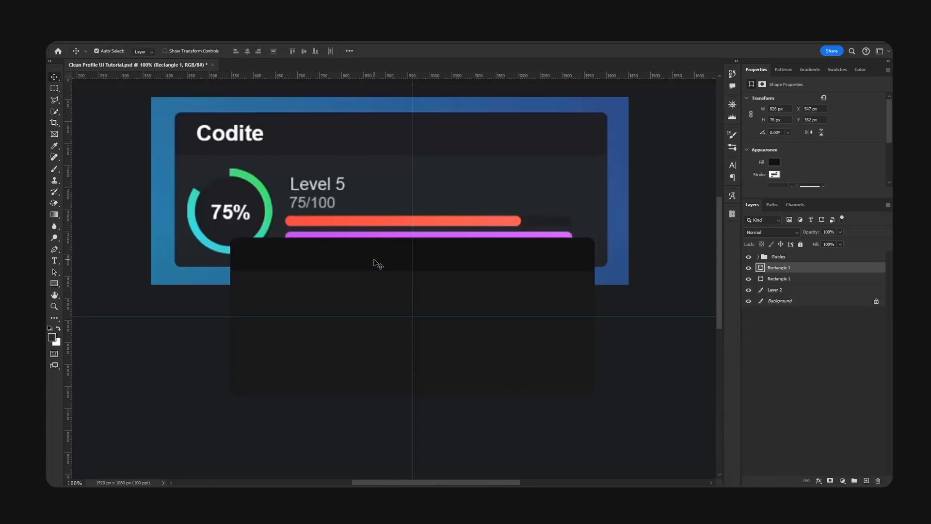
# Step: Set the header strip's fill to the near-black #161617 and hide the reference image layer
pyautogui.doubleClick(761, 267)
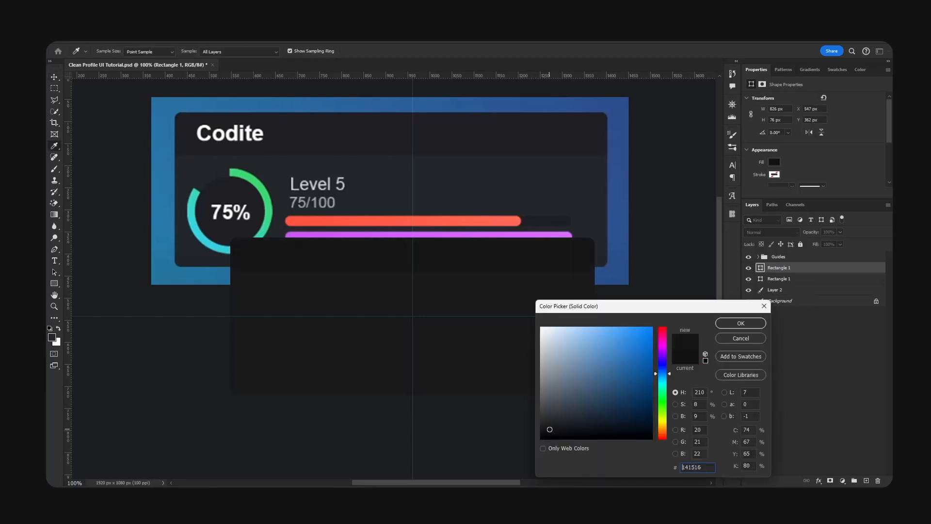
pyautogui.click(726, 321)
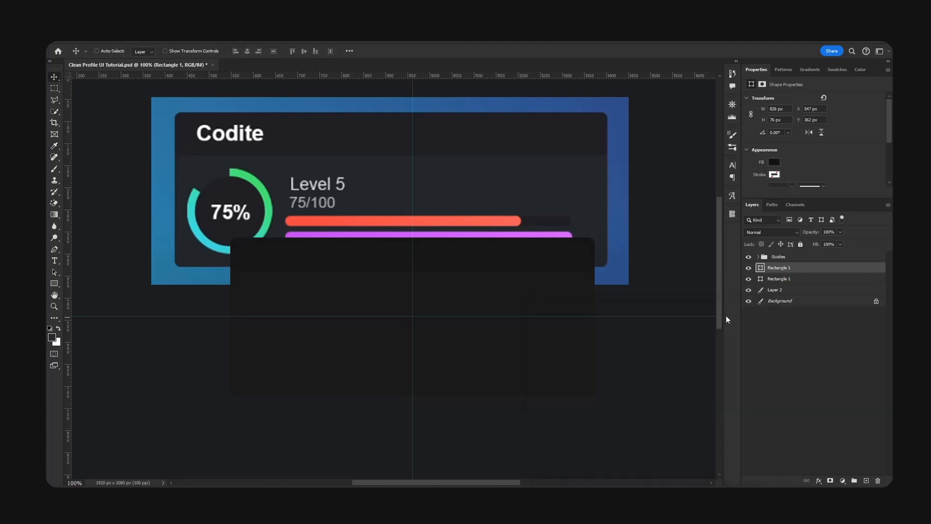
pyautogui.click(748, 290)
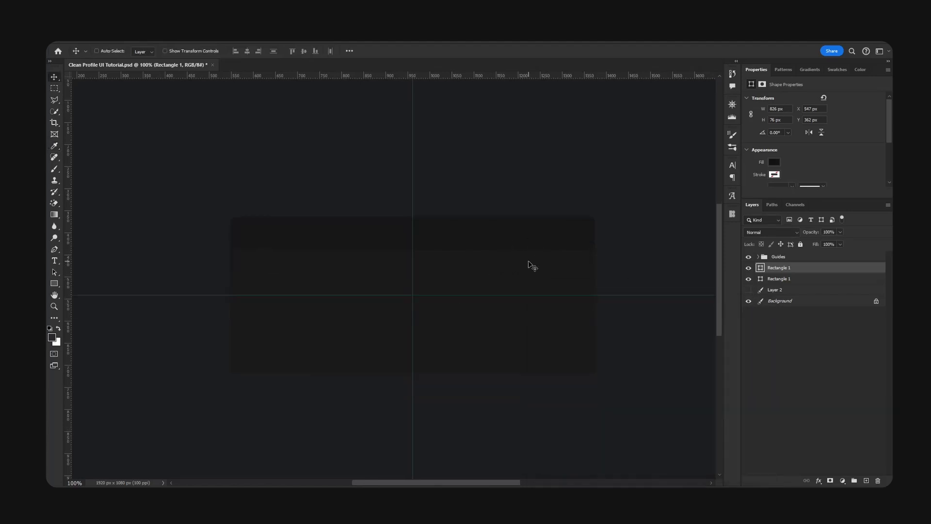
# Step: Add a new layer directly above the card rectangle and clip it to the card
pyautogui.scroll(-2, 493, 277)
pyautogui.keyDown('ctrl'); pyautogui.click(538, 281); pyautogui.keyUp('ctrl')
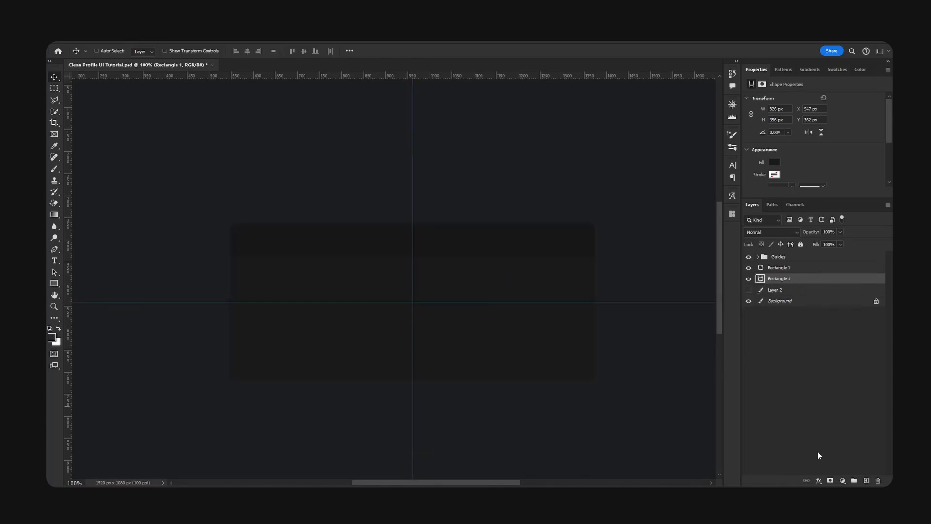
pyautogui.click(867, 480)
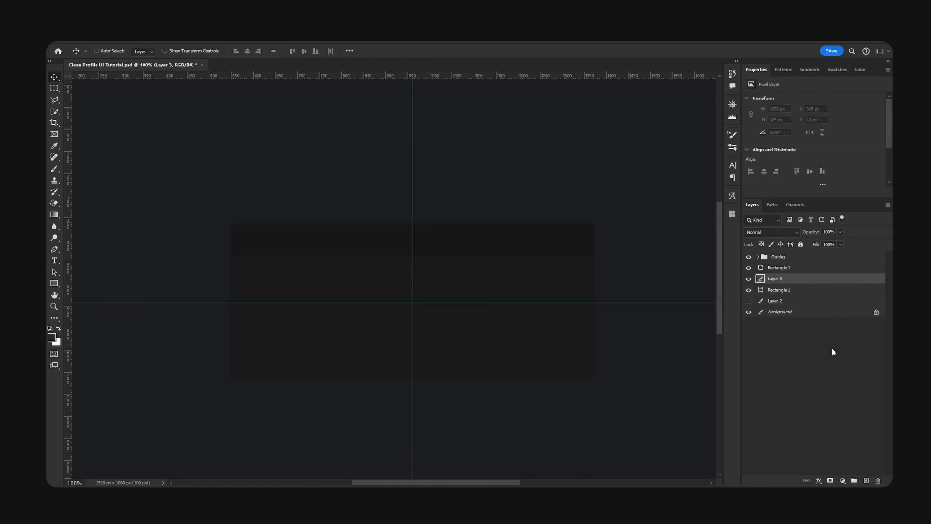
pyautogui.rightClick(795, 281)
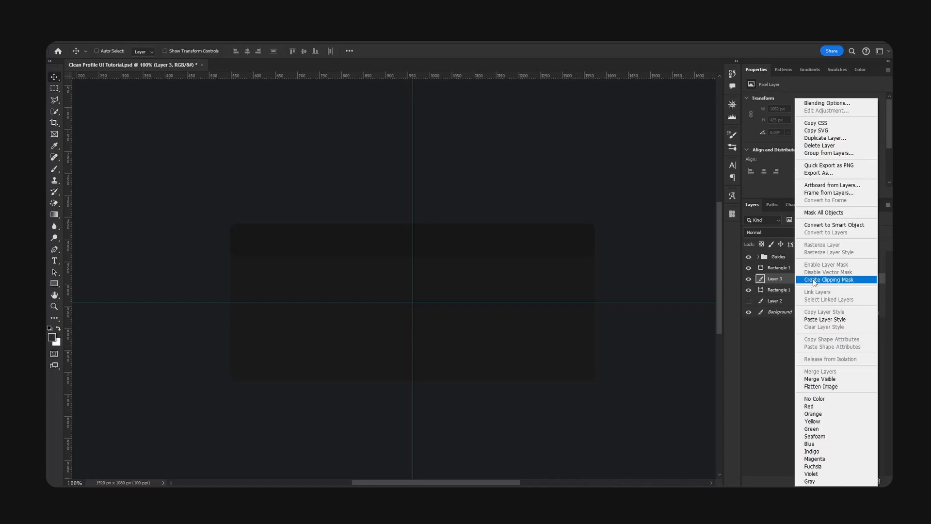
# Step: Set up a white soft brush at 400 px with 37% opacity and 11% flow
pyautogui.press('x')
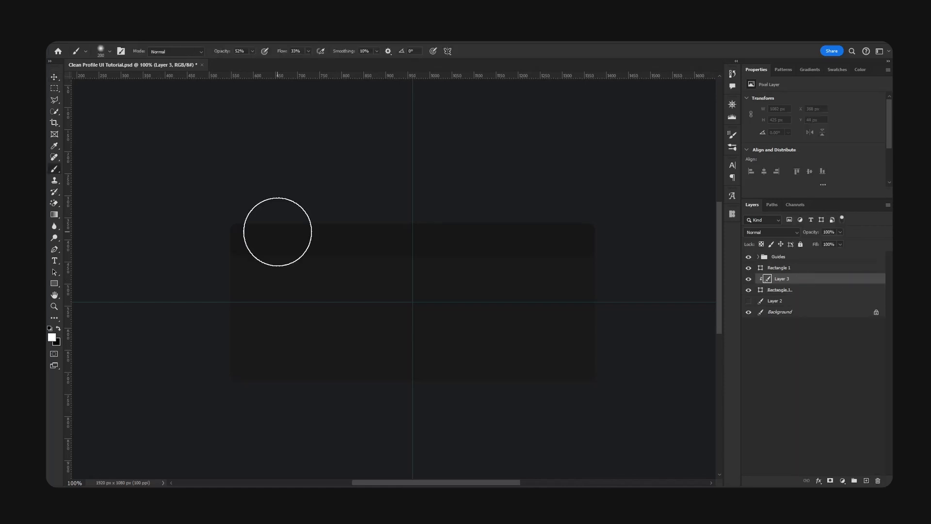
pyautogui.press(']')
pyautogui.press(']')
pyautogui.press(']')
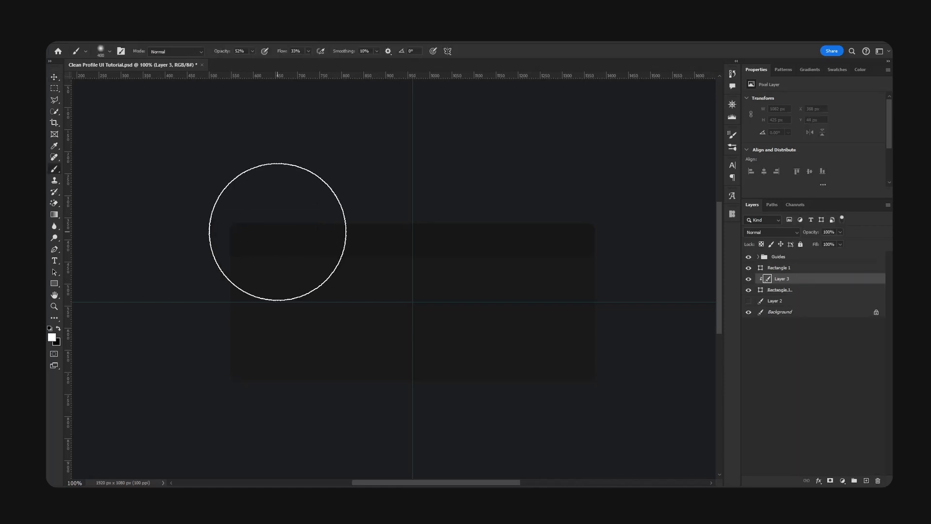
pyautogui.moveTo(230, 52); pyautogui.dragTo(225, 52)
pyautogui.moveTo(286, 53); pyautogui.dragTo(282, 52)
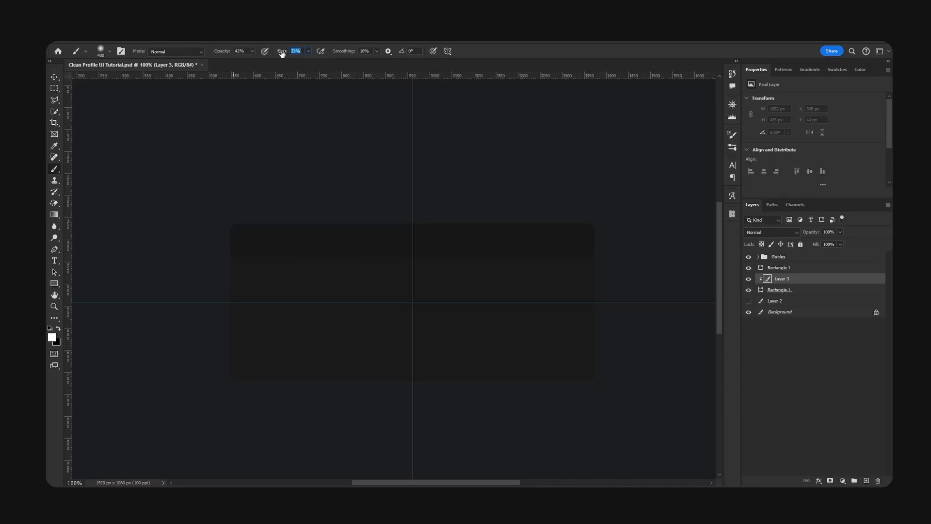
pyautogui.moveTo(224, 52); pyautogui.dragTo(222, 53)
pyautogui.moveTo(283, 52); pyautogui.dragTo(279, 53)
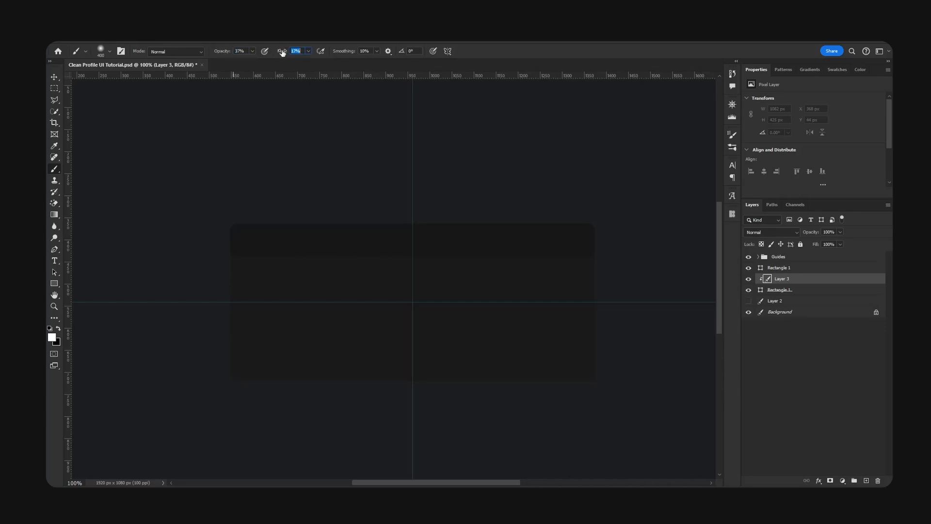
# Step: Paint a straight soft white highlight across the card's top edge and lower that layer's opacity to 11%
pyautogui.click(108, 53)
pyautogui.click(364, 69)
pyautogui.click(174, 218)
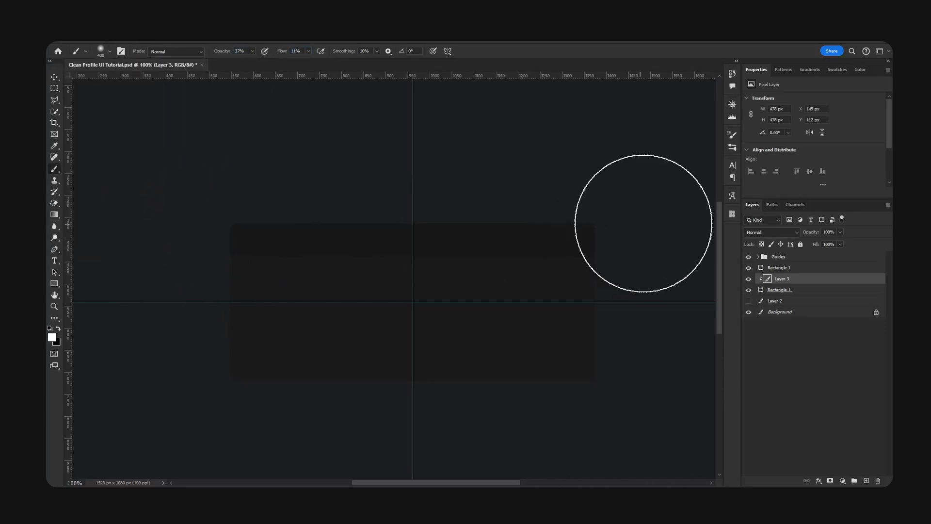
pyautogui.keyDown('shift'); pyautogui.click(654, 216); pyautogui.keyUp('shift')
pyautogui.press('v')
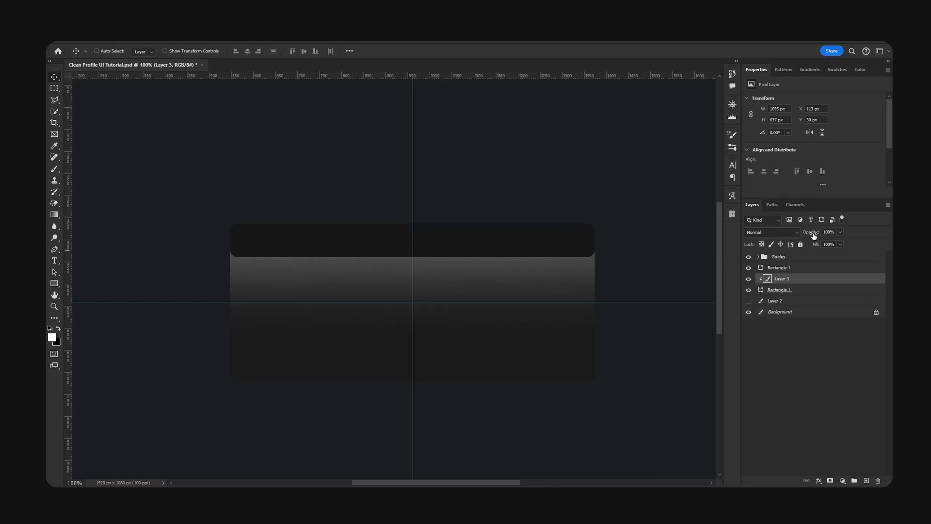
pyautogui.moveTo(814, 236); pyautogui.dragTo(627, 245)
# Step: Add a new layer directly above the header strip and clip it to the strip
pyautogui.scroll(-4, 513, 286)
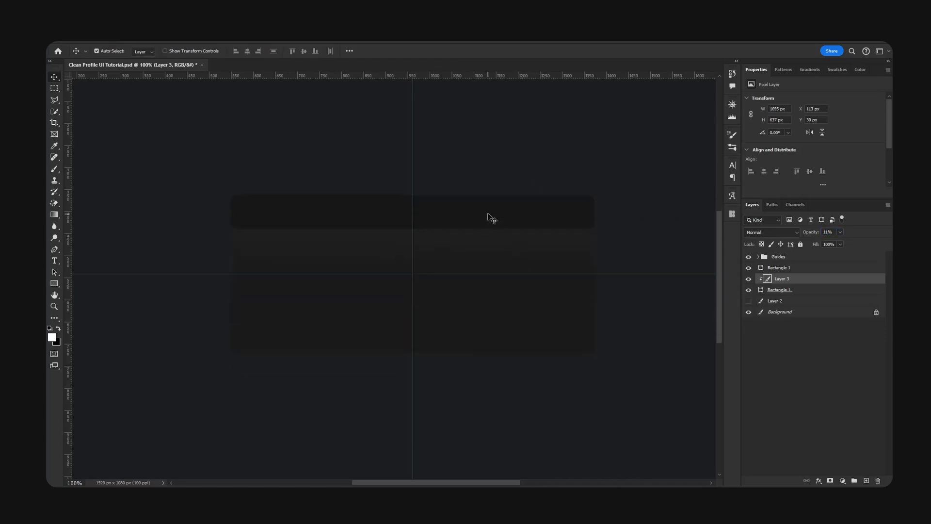
pyautogui.keyDown('ctrl'); pyautogui.click(488, 212); pyautogui.keyUp('ctrl')
pyautogui.click(867, 480)
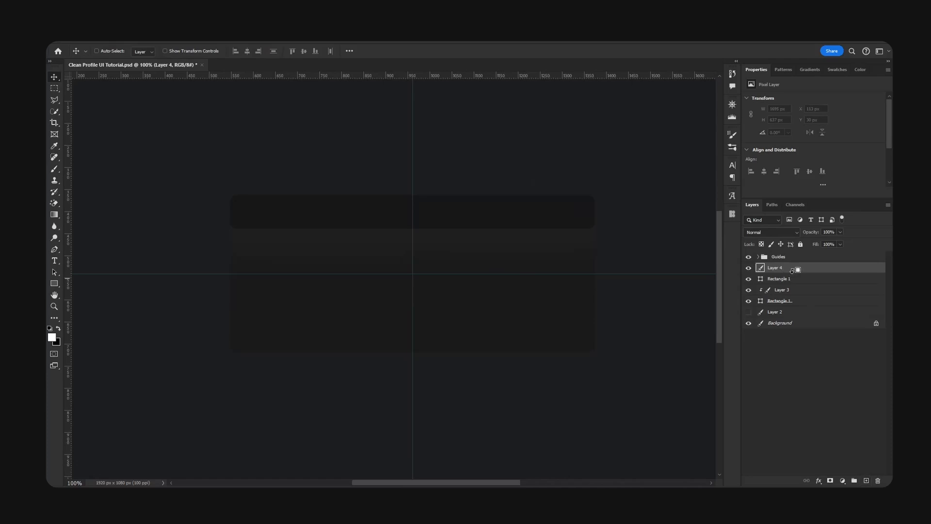
pyautogui.keyDown('alt'); pyautogui.click(792, 270); pyautogui.keyUp('alt')
# Step: Paint a straight soft white highlight along the header strip's top edge and shift it slightly upwards
pyautogui.press('b')
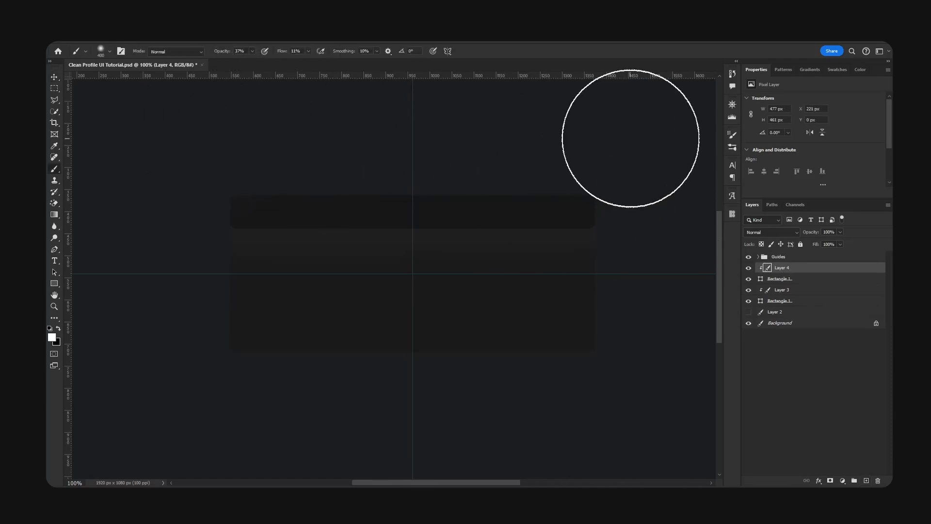
pyautogui.keyDown('shift'); pyautogui.click(631, 138); pyautogui.keyUp('shift')
pyautogui.press('v')
pyautogui.keyDown('shift'); pyautogui.moveTo(542, 204); pyautogui.dragTo(541, 182); pyautogui.keyUp('shift')
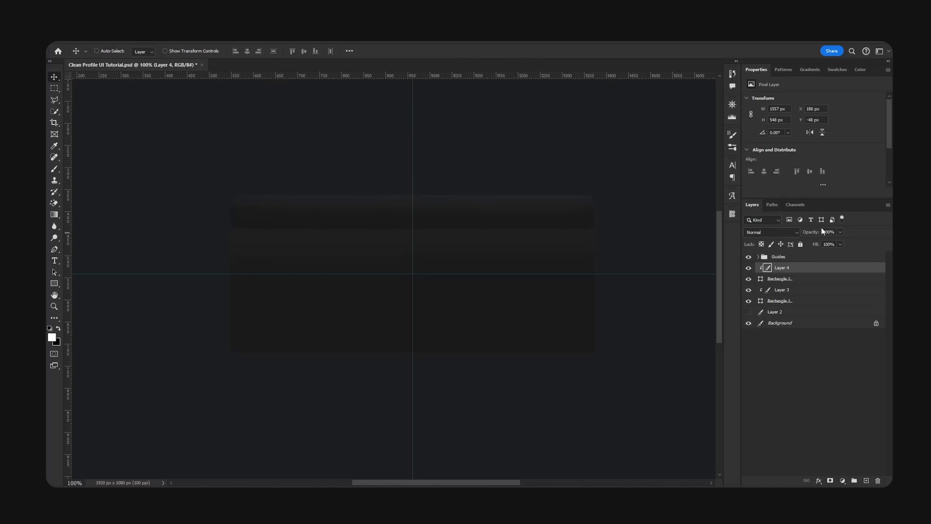
# Step: Set the header highlight layer's opacity to 35%
pyautogui.write('25')
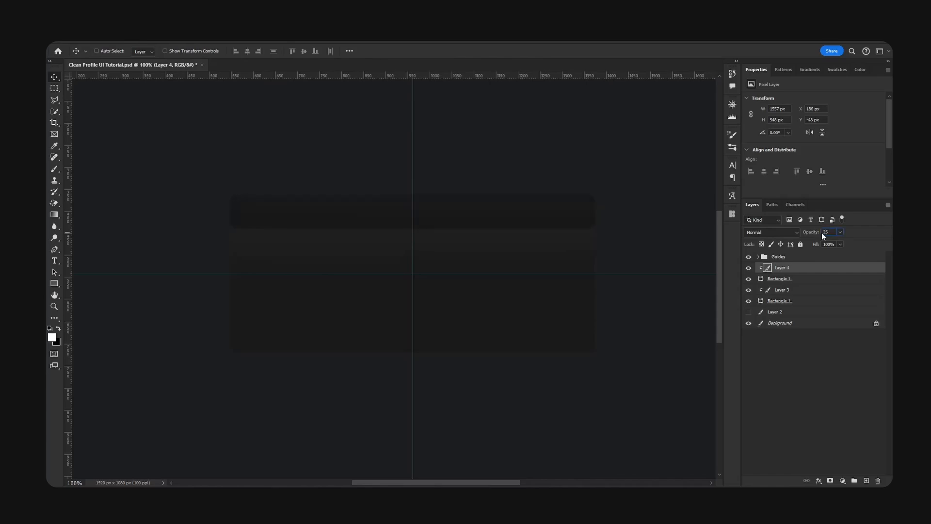
pyautogui.press('BackSpace')
pyautogui.press('BackSpace')
pyautogui.write('35')
pyautogui.press('Return')
# Step: Review the opacity of the card and header highlight layers and save the document
pyautogui.click(822, 290)
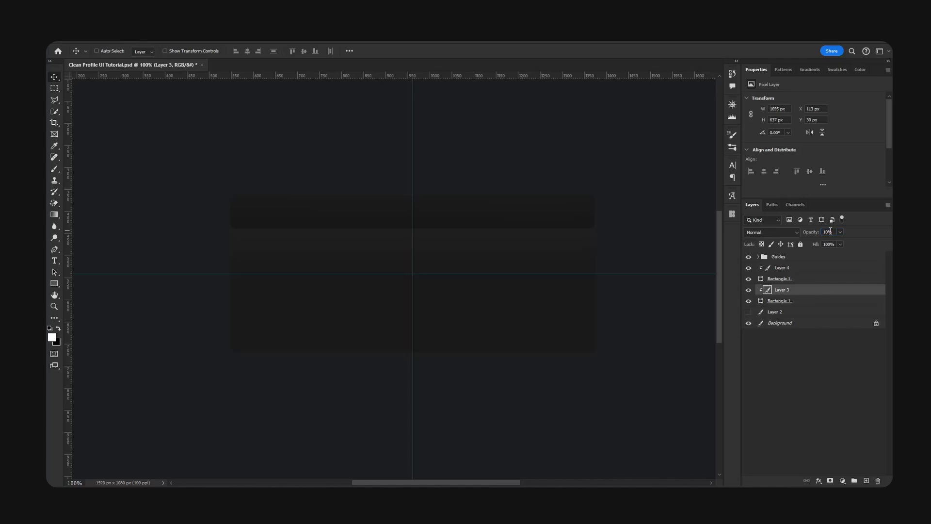
pyautogui.click(796, 271)
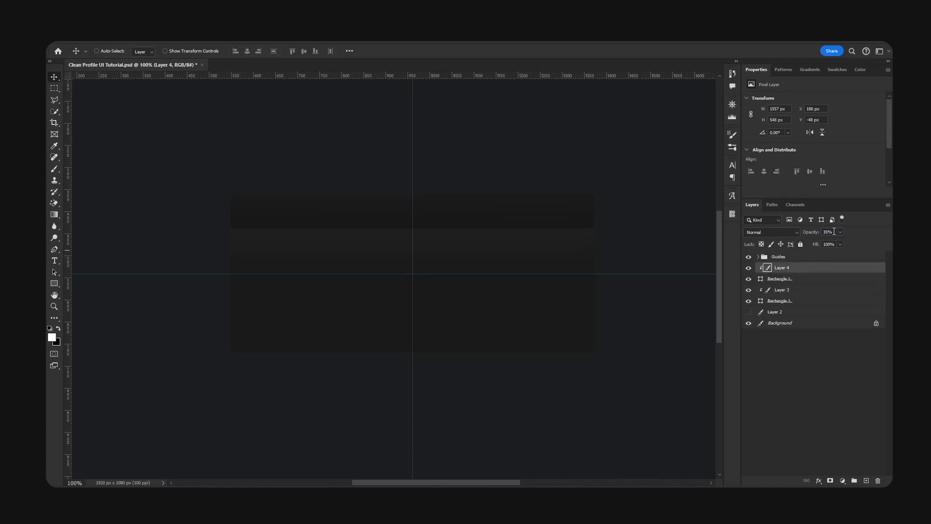
pyautogui.moveTo(834, 232); pyautogui.dragTo(777, 236)
pyautogui.press('Return')
pyautogui.hotkey('ctrl', 's')
# Step: Centre the header strip and the card rectangle horizontally on the canvas
pyautogui.click(784, 280)
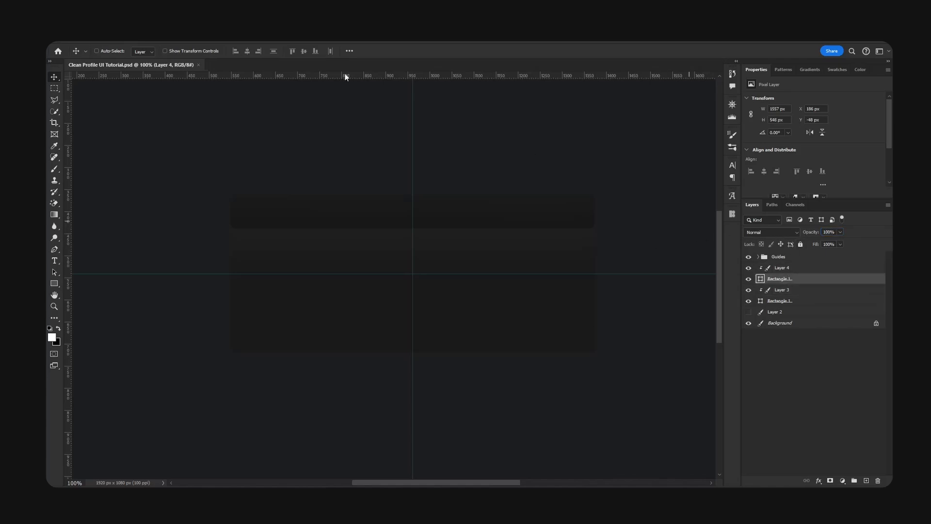
pyautogui.click(249, 52)
pyautogui.hotkey('ctrl', 'd')
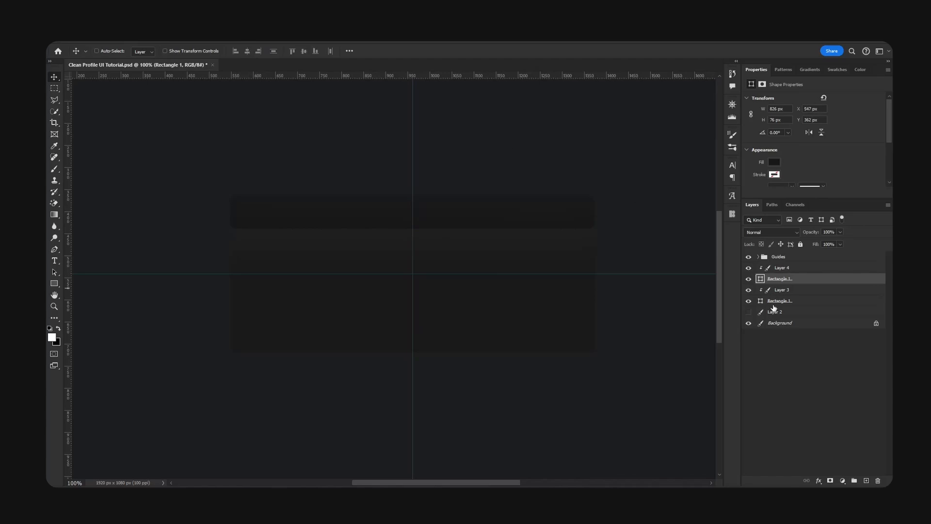
pyautogui.click(773, 304)
pyautogui.hotkey('ctrl', 'a')
pyautogui.hotkey('ctrl', 'd')
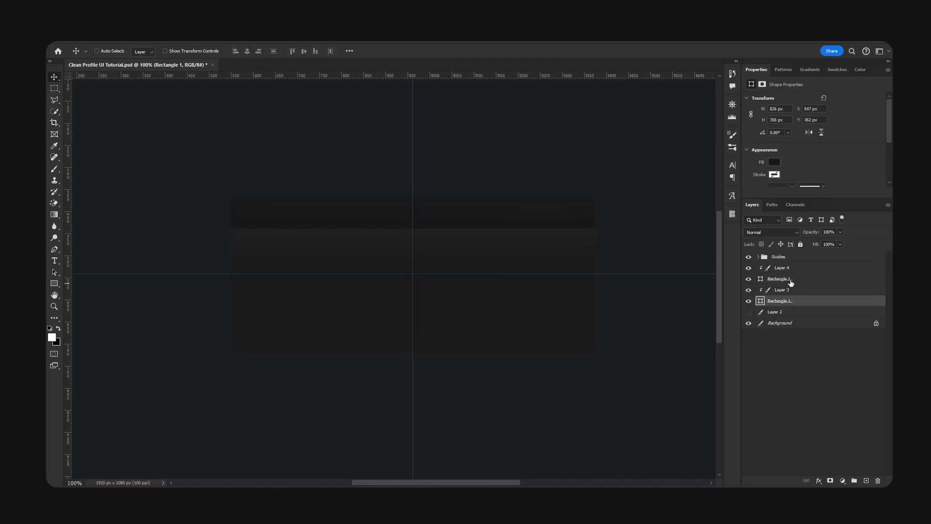
# Step: Change the header strip's fill to a slightly darker near-black shade
pyautogui.click(791, 280)
pyautogui.click(791, 293)
pyautogui.click(792, 301)
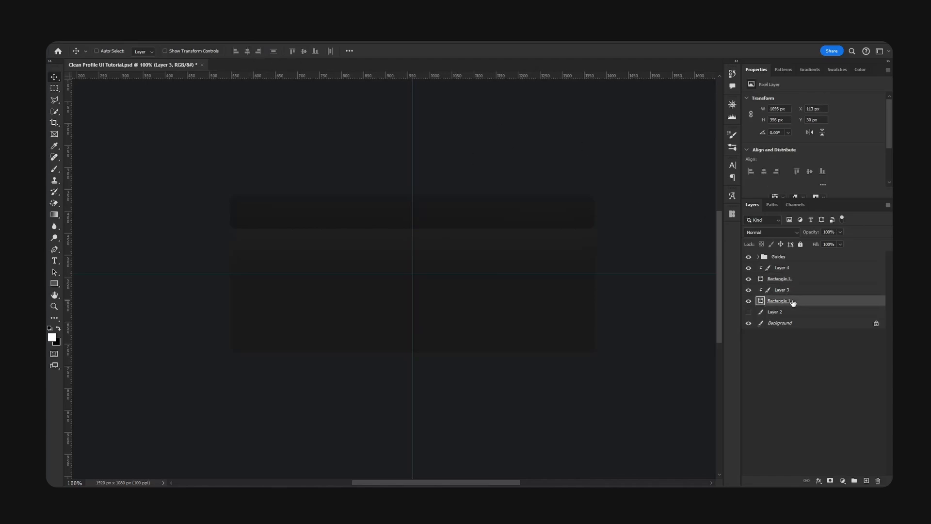
pyautogui.doubleClick(761, 279)
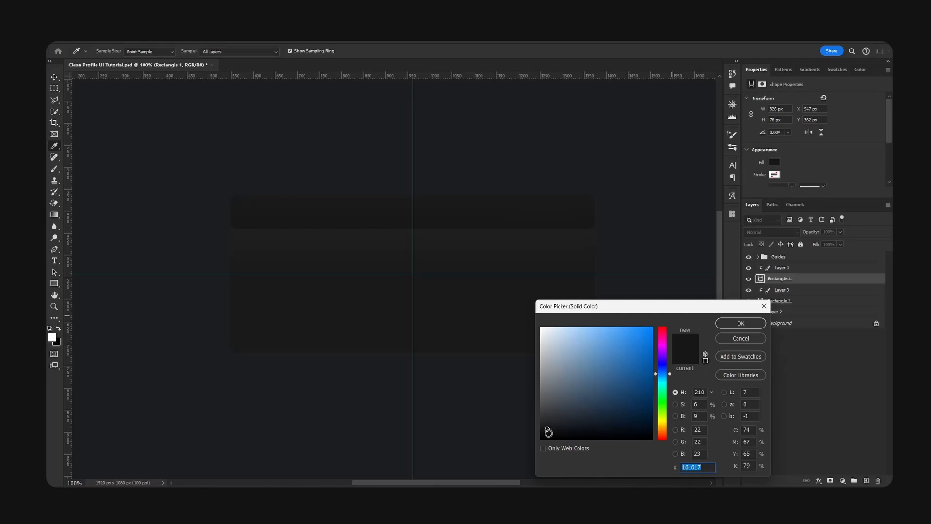
pyautogui.click(545, 431)
pyautogui.click(738, 325)
# Step: Add a 2 px outside Stroke layer style with a gradient fill to the card rectangle
pyautogui.keyDown('ctrl'); pyautogui.click(581, 335); pyautogui.keyUp('ctrl')
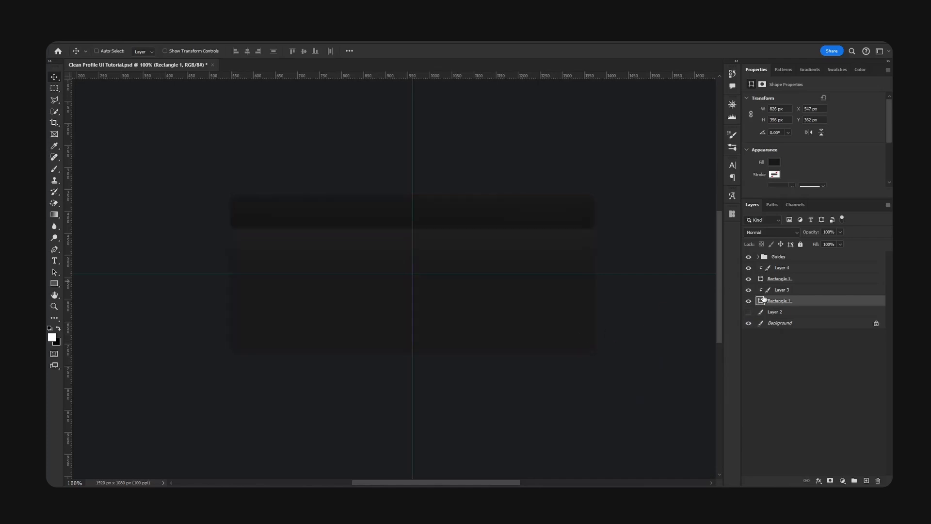
pyautogui.doubleClick(813, 302)
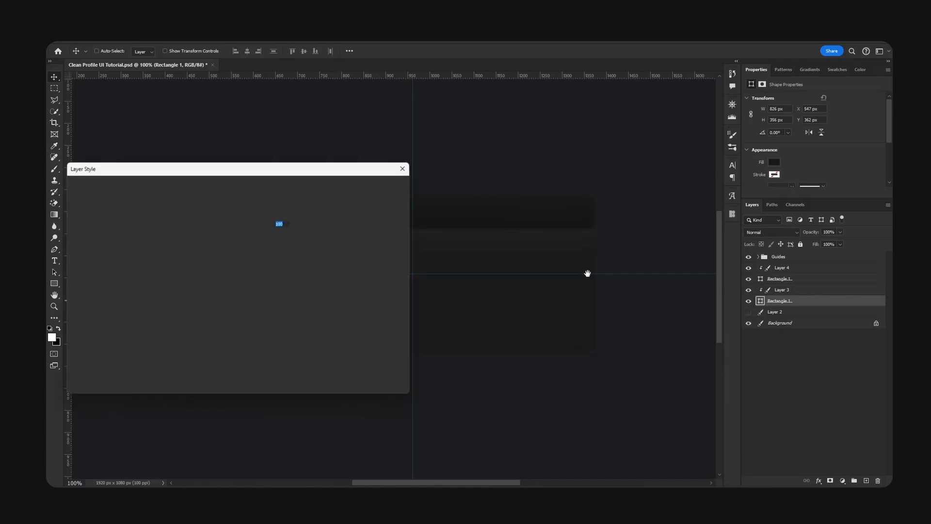
pyautogui.moveTo(362, 175); pyautogui.dragTo(770, 168)
pyautogui.click(595, 250)
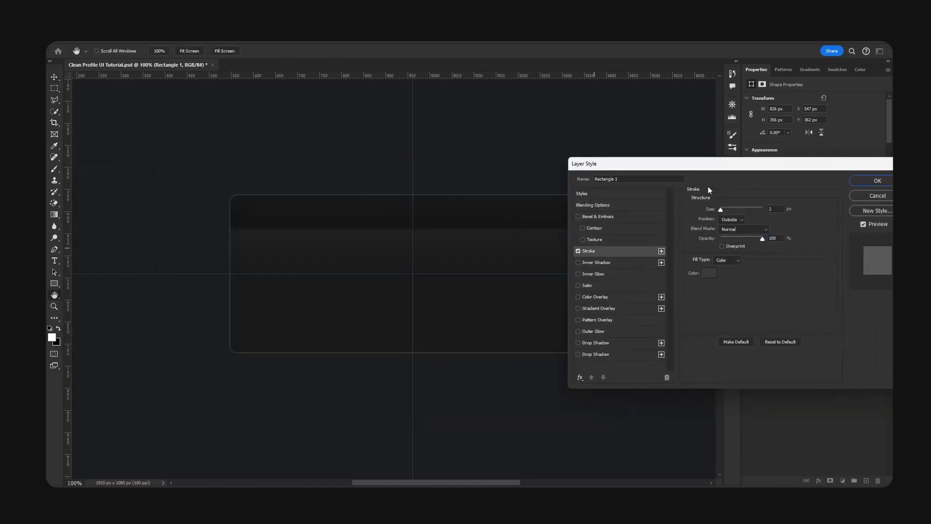
pyautogui.moveTo(710, 165)
pyautogui.mouseDown()
pyautogui.moveTo(723, 164)
pyautogui.moveTo(643, 162)
pyautogui.mouseUp()
pyautogui.click(678, 258)
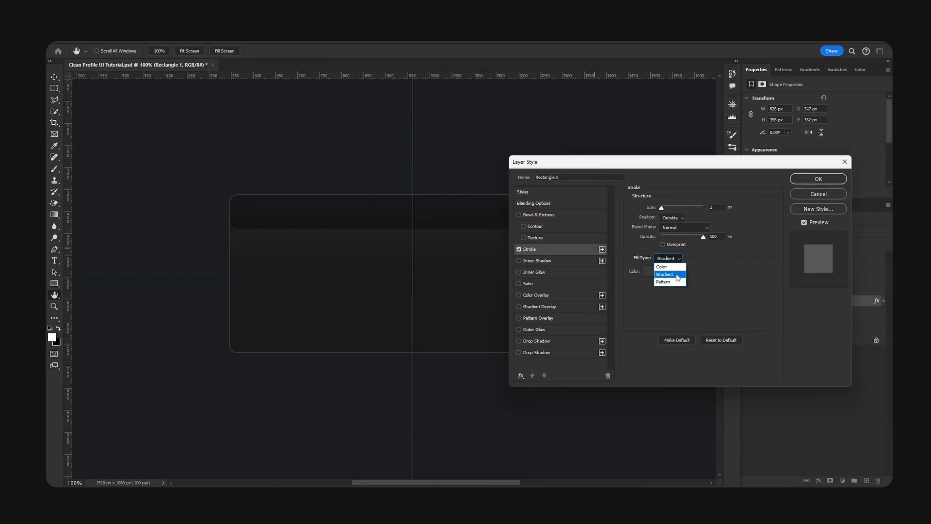
pyautogui.click(679, 269)
# Step: Recolour the card stroke's gradient so that it runs from dark grey #404040 to near-black
pyautogui.click(674, 273)
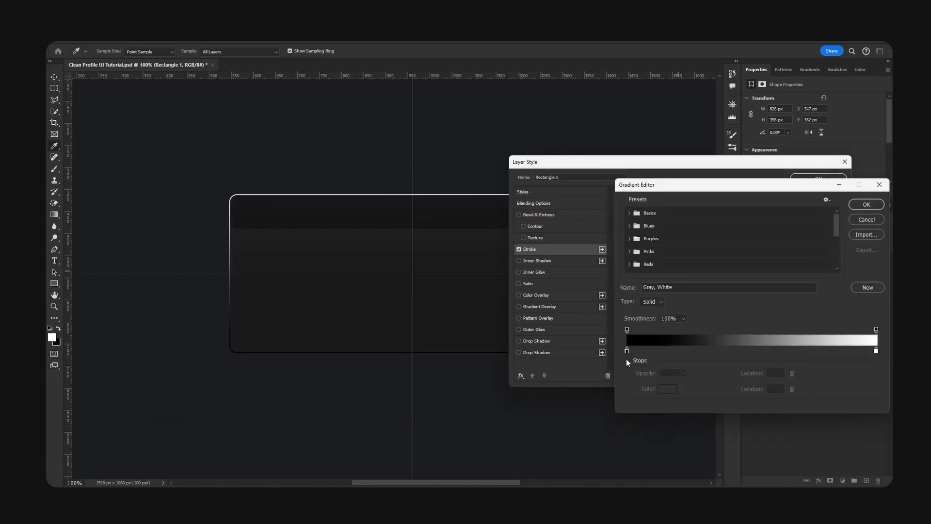
pyautogui.doubleClick(630, 351)
pyautogui.click(541, 429)
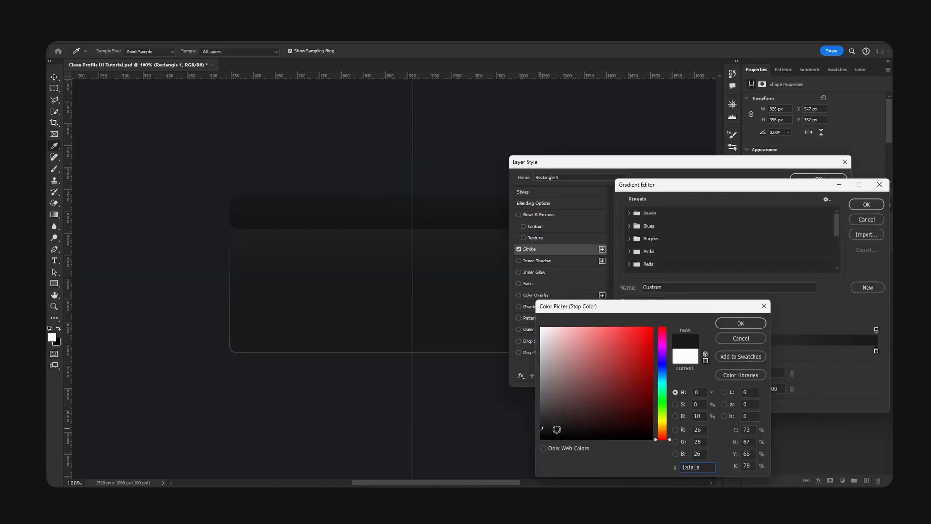
pyautogui.moveTo(557, 428); pyautogui.dragTo(536, 426)
pyautogui.click(726, 323)
pyautogui.click(867, 206)
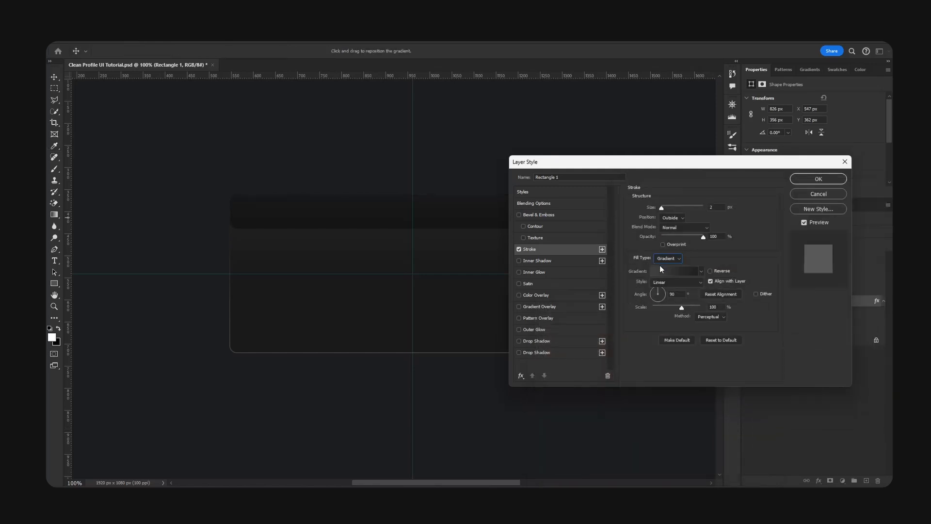
# Step: Rotate the card stroke's linear gradient to an angle of 37°
pyautogui.moveTo(677, 163); pyautogui.dragTo(755, 160)
pyautogui.moveTo(739, 283); pyautogui.dragTo(741, 280)
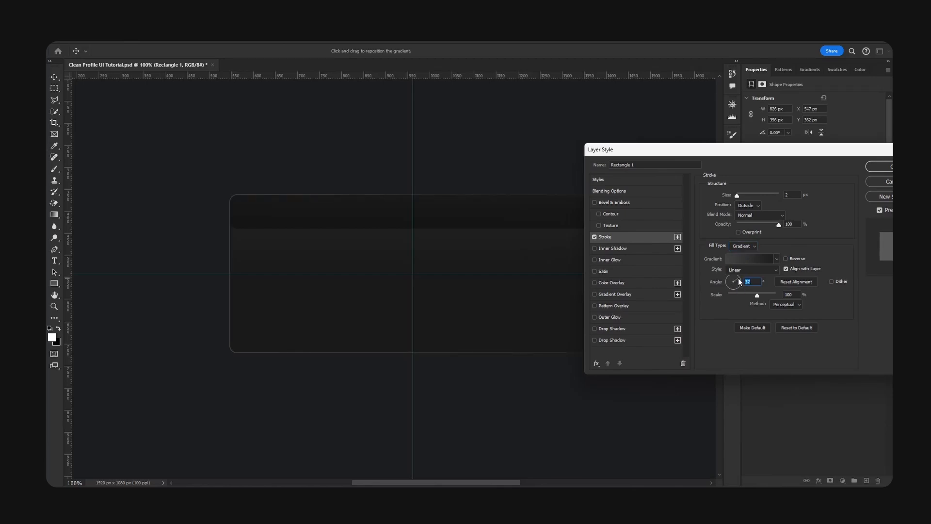
pyautogui.moveTo(722, 156); pyautogui.dragTo(651, 148)
# Step: Darken the lighter colour stop of the card stroke's gradient to a near-black grey
pyautogui.click(679, 251)
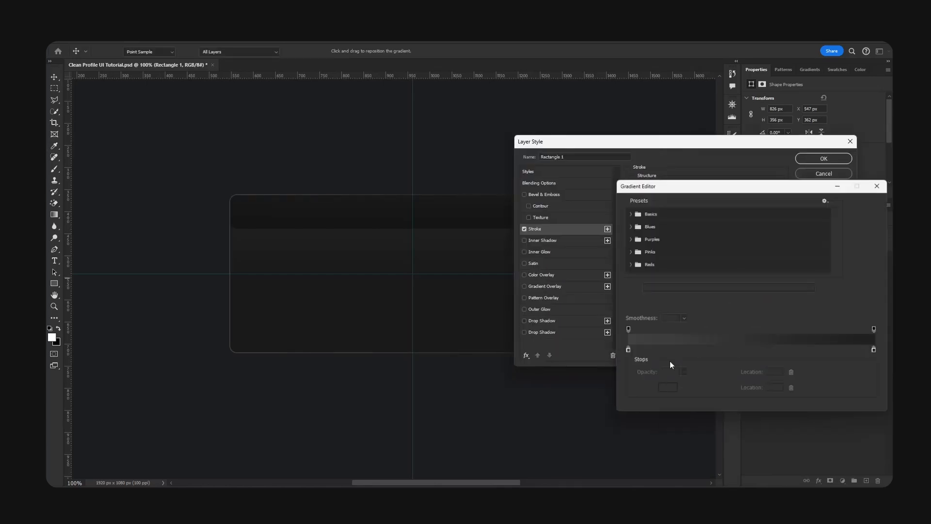
pyautogui.doubleClick(627, 352)
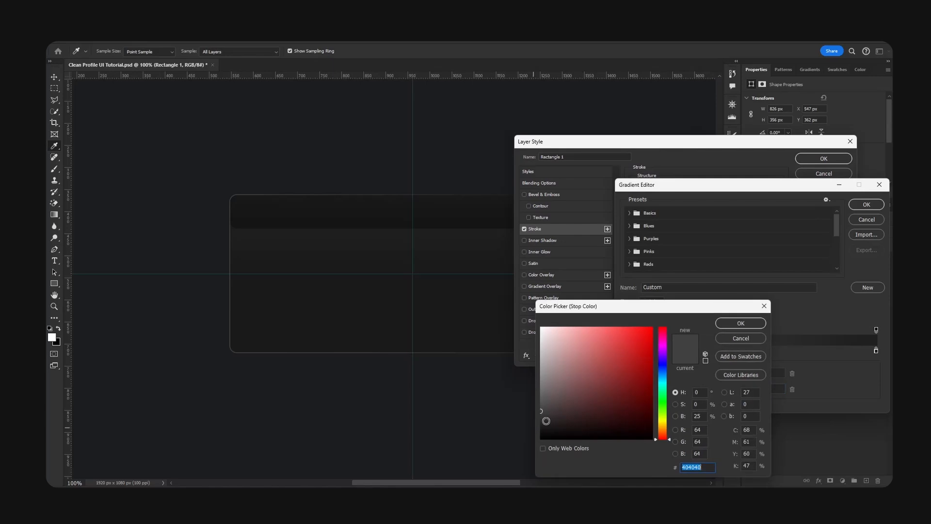
pyautogui.click(526, 422)
pyautogui.click(542, 429)
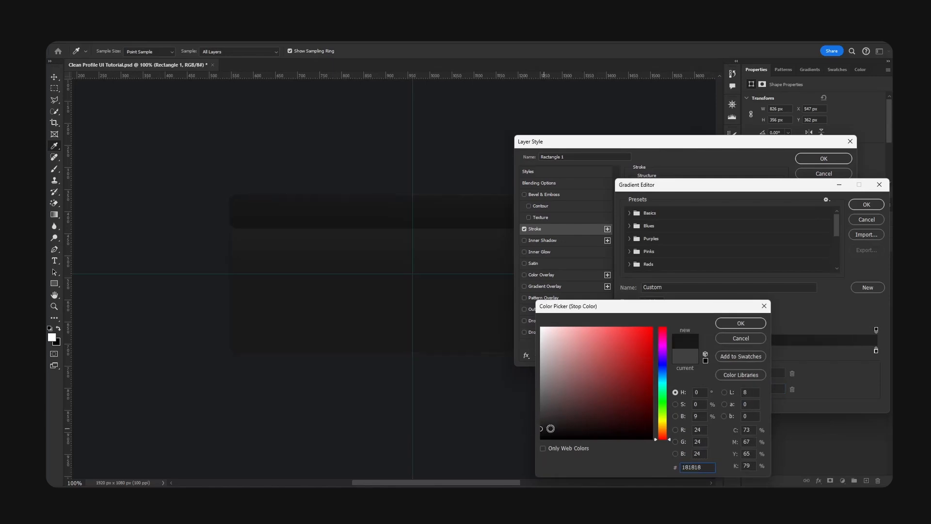
pyautogui.moveTo(551, 426); pyautogui.dragTo(528, 423)
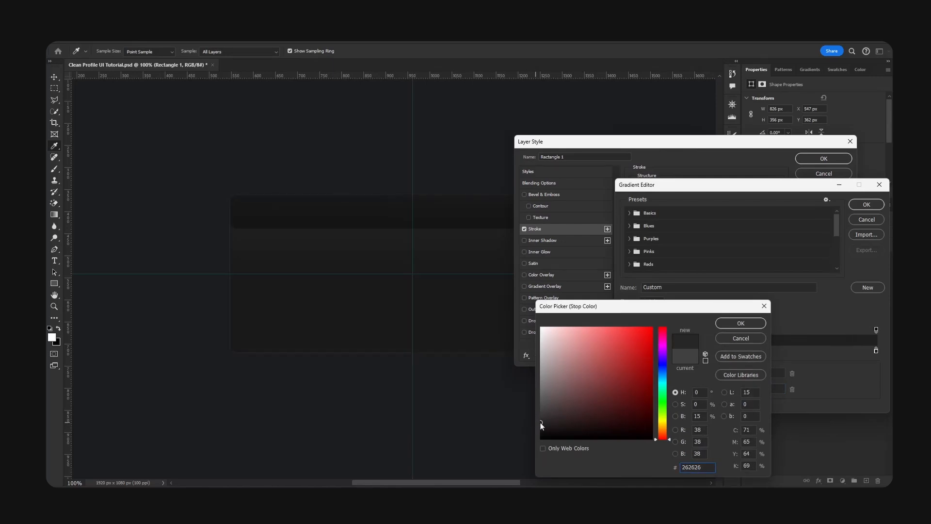
pyautogui.click(539, 429)
pyautogui.click(730, 323)
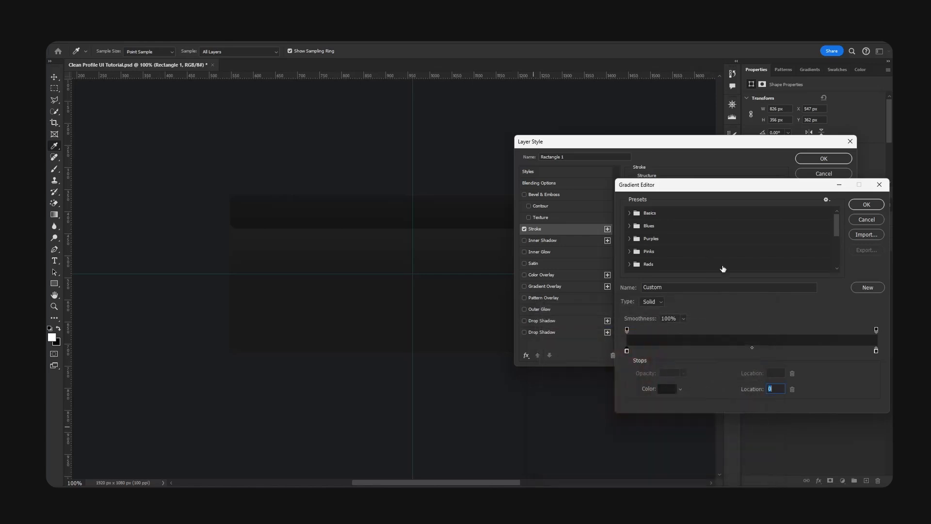
pyautogui.moveTo(725, 185); pyautogui.dragTo(652, 204)
pyautogui.click(798, 227)
# Step: Set the card stroke's gradient angle to 90° and apply the layer style
pyautogui.moveTo(682, 143); pyautogui.dragTo(723, 171)
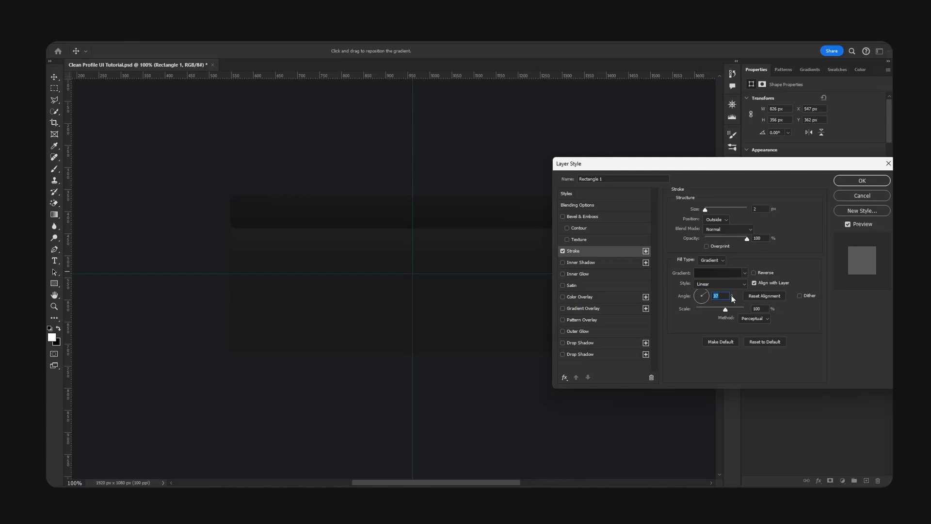
pyautogui.moveTo(686, 165); pyautogui.dragTo(496, 185)
pyautogui.click(680, 201)
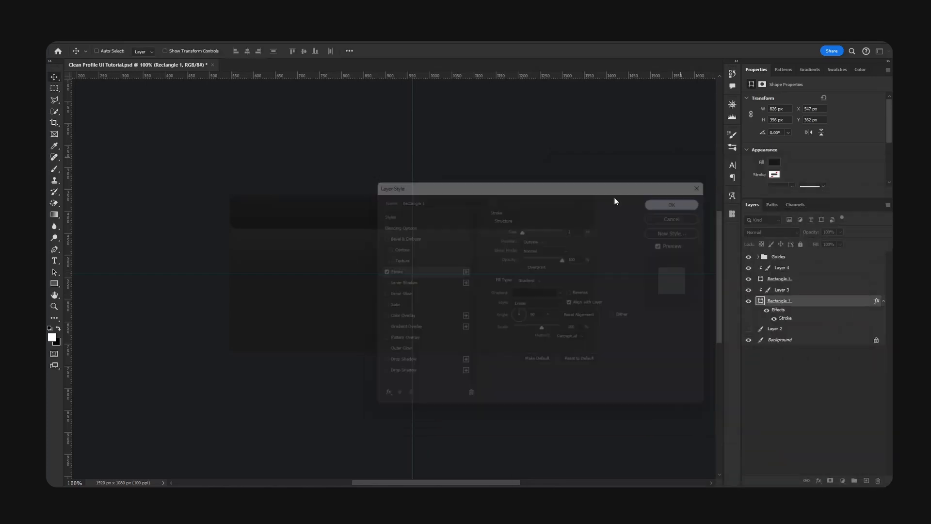
pyautogui.hotkey('ctrl', '-')
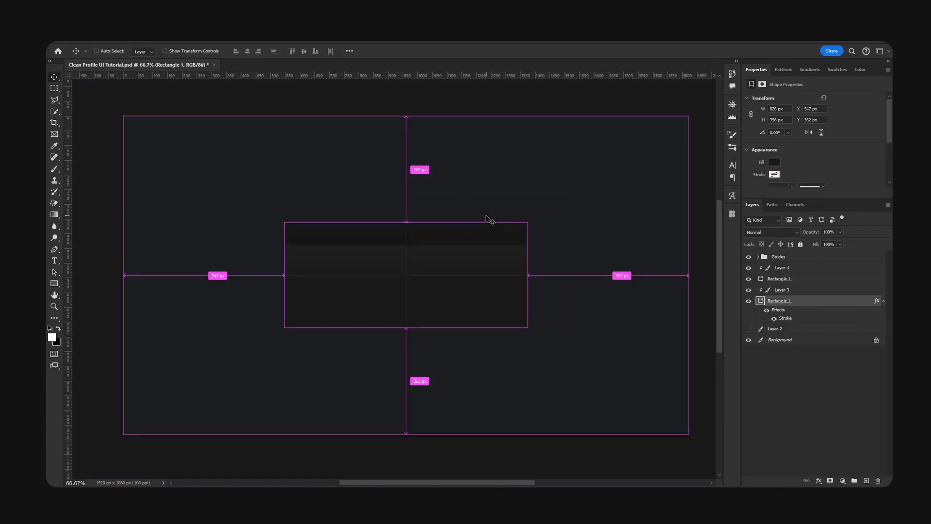
pyautogui.hotkey('ctrl', '+')
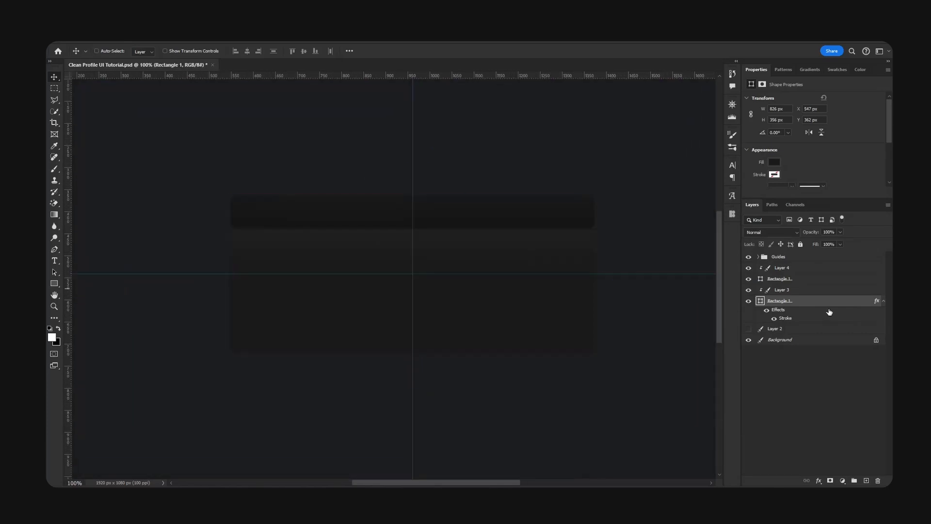
# Step: Set the card rectangle's stroke size to 3 px
pyautogui.doubleClick(818, 298)
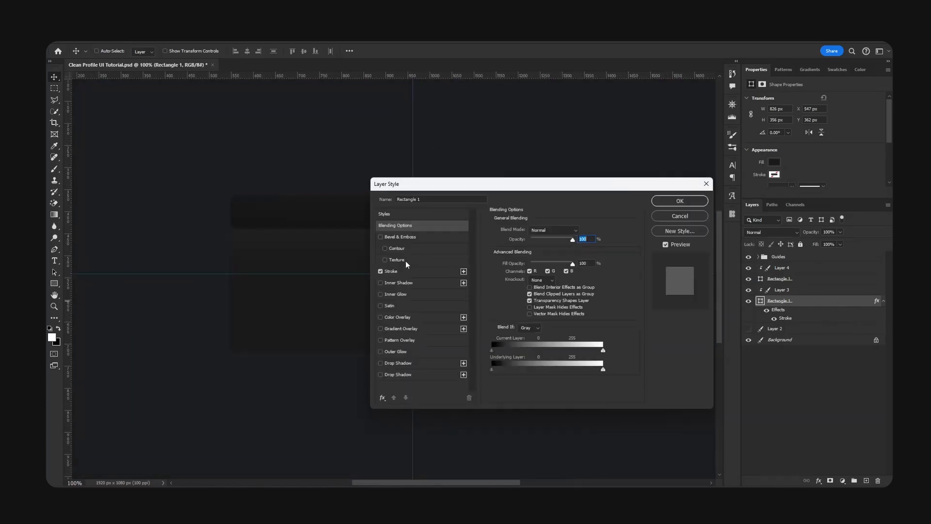
pyautogui.click(413, 271)
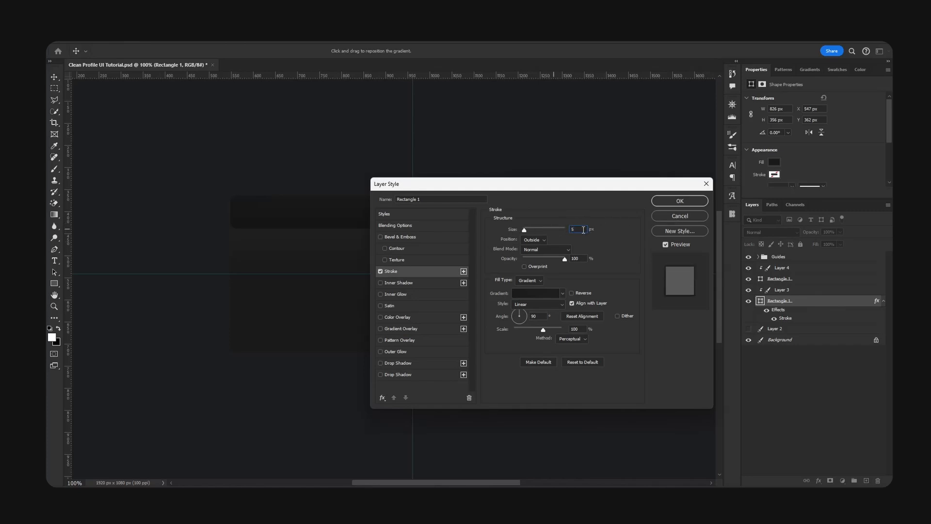
pyautogui.moveTo(583, 185); pyautogui.dragTo(718, 179)
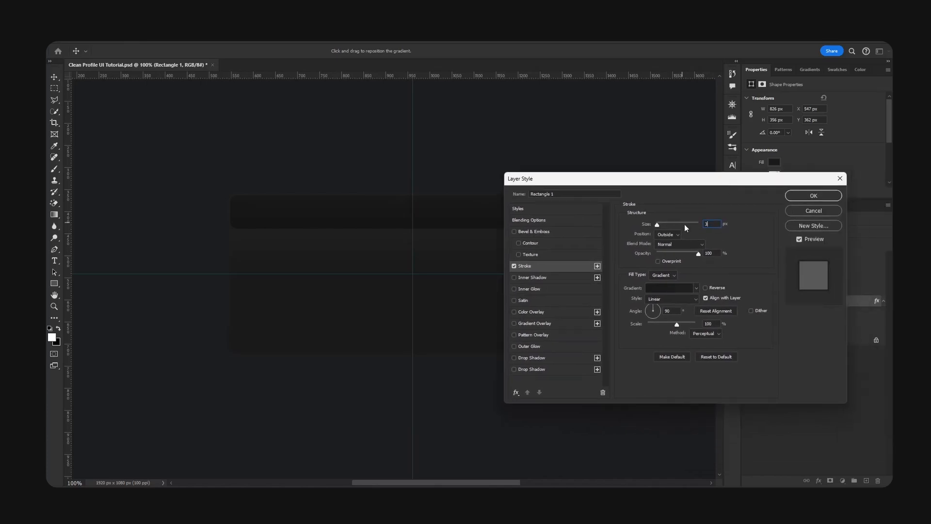
pyautogui.click(820, 199)
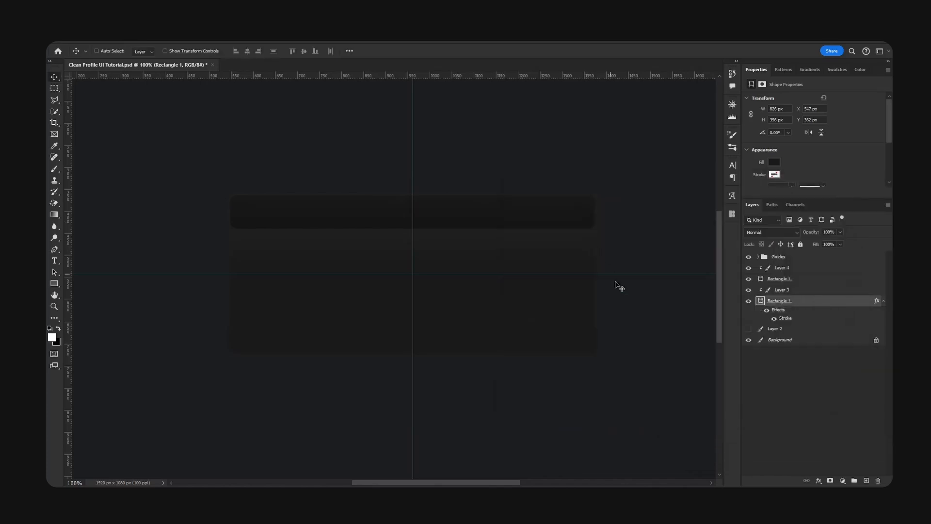
pyautogui.scroll(-1, 592, 305)
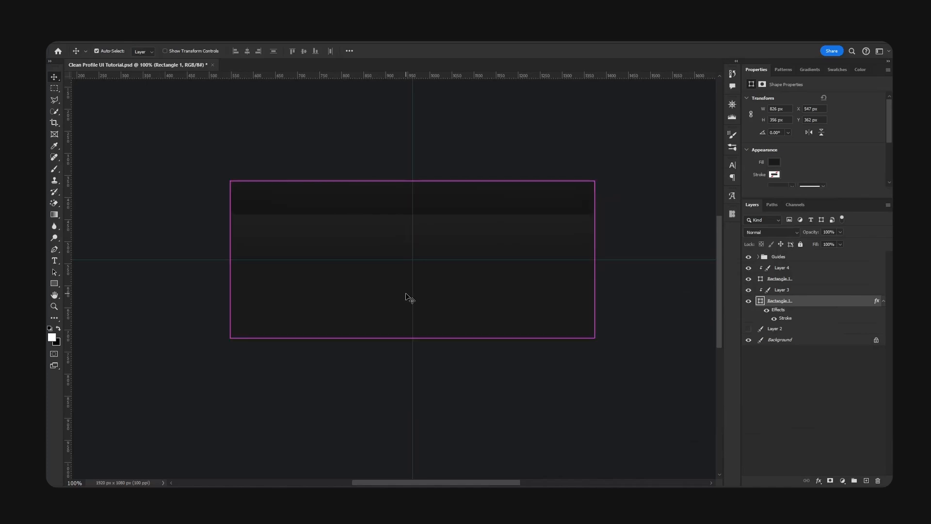
pyautogui.hotkey('ctrl', '+')
pyautogui.hotkey('ctrl', '-')
pyautogui.hotkey('ctrl', '-')
pyautogui.hotkey('ctrl', '-')
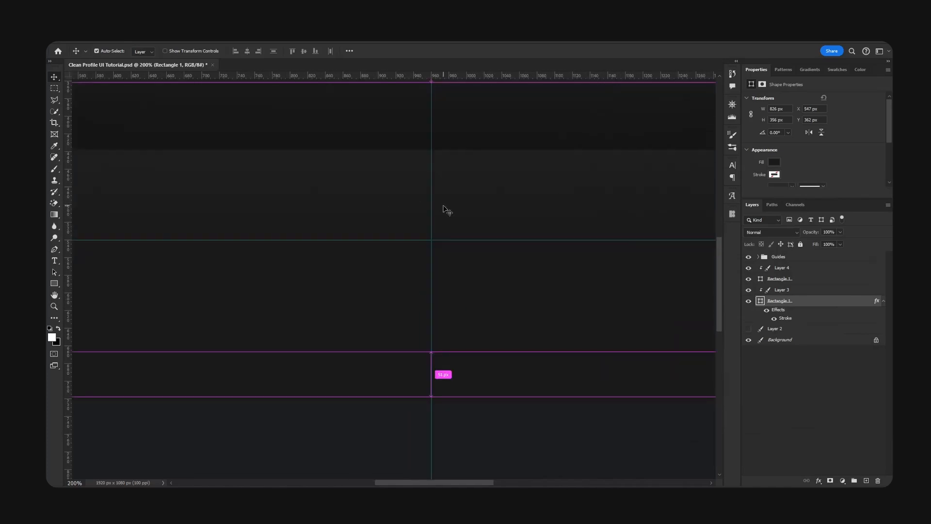
pyautogui.hotkey('ctrl', '+')
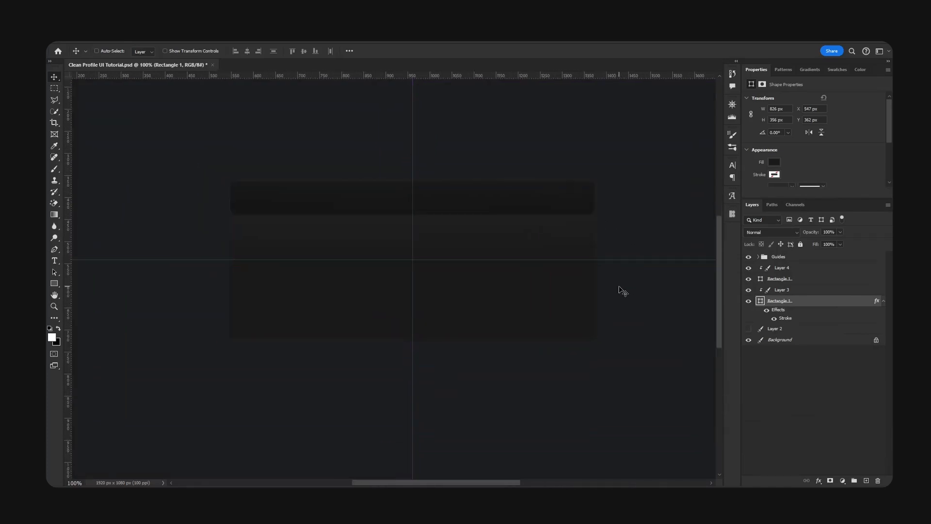
# Step: Rename the horizontal line layer in the Guides group to X and the vertical line layer to Y
pyautogui.click(760, 257)
pyautogui.click(789, 269)
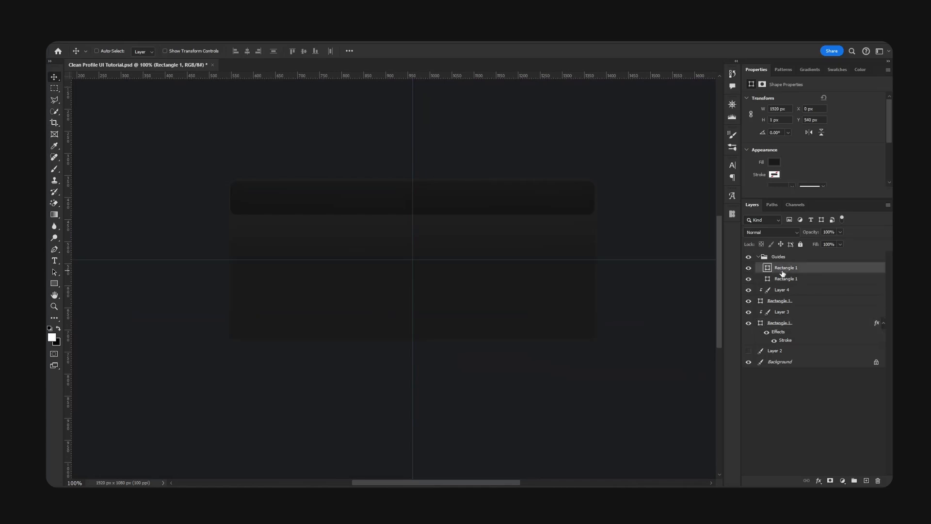
pyautogui.doubleClick(786, 268)
pyautogui.write('X')
pyautogui.press('Return')
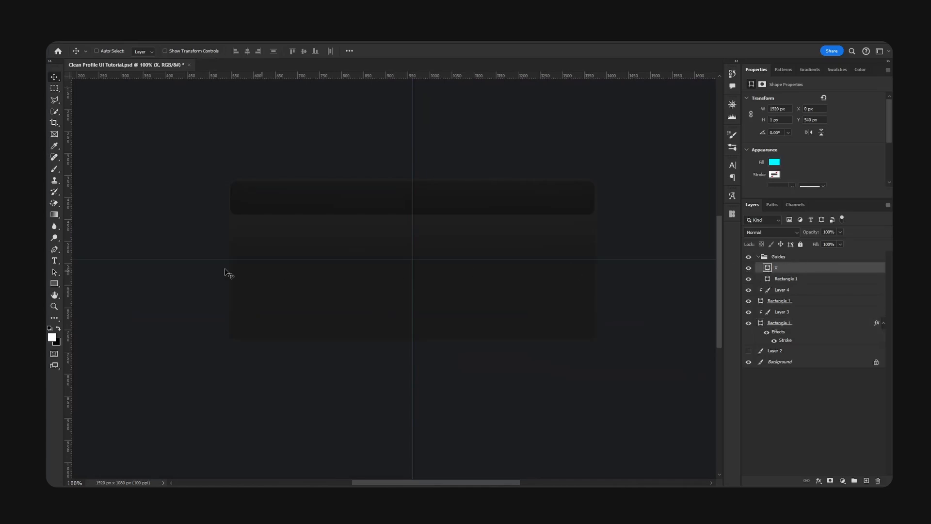
pyautogui.doubleClick(786, 279)
pyautogui.write('Y')
pyautogui.press('Return')
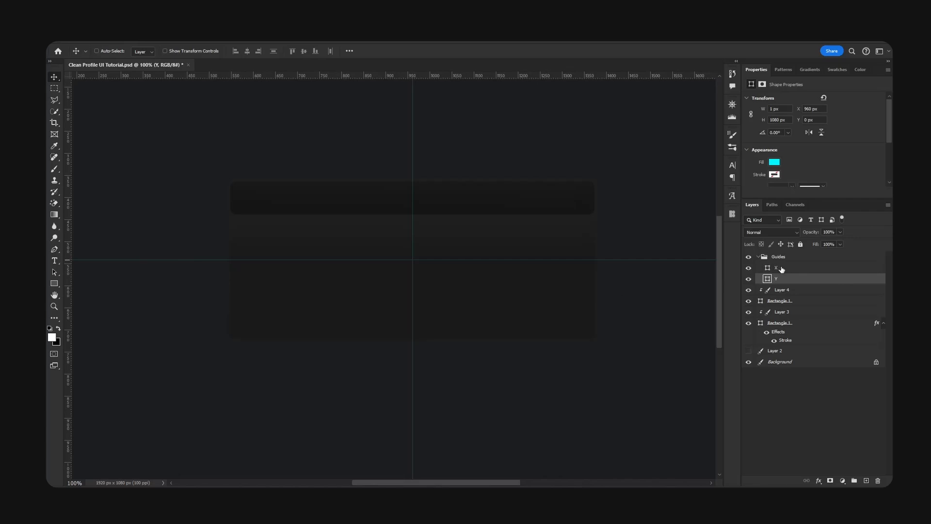
# Step: Duplicate the vertical guide line twice, placing one copy on the card's left edge at X 546 px and one on its right edge
pyautogui.moveTo(435, 239); pyautogui.dragTo(553, 260)
pyautogui.hotkey('ctrl', '+')
pyautogui.hotkey('ctrl', '+')
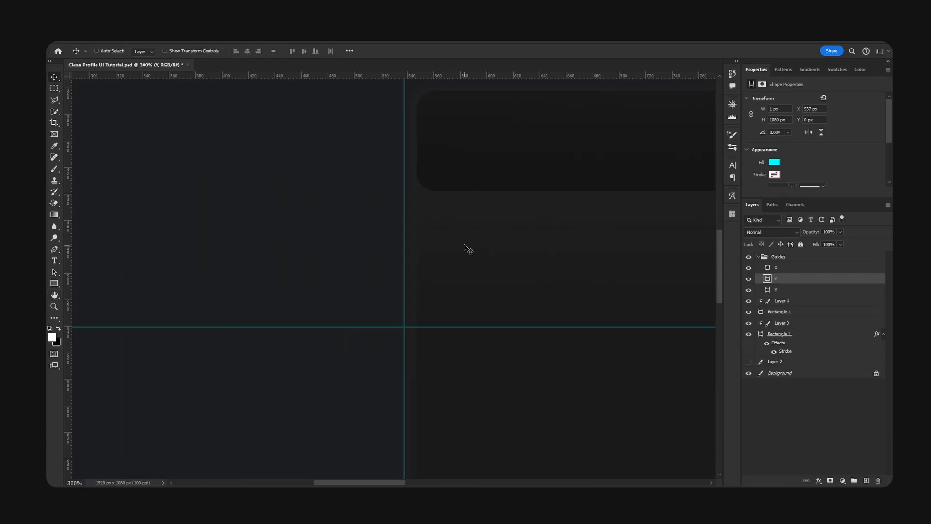
pyautogui.moveTo(465, 249); pyautogui.dragTo(474, 245)
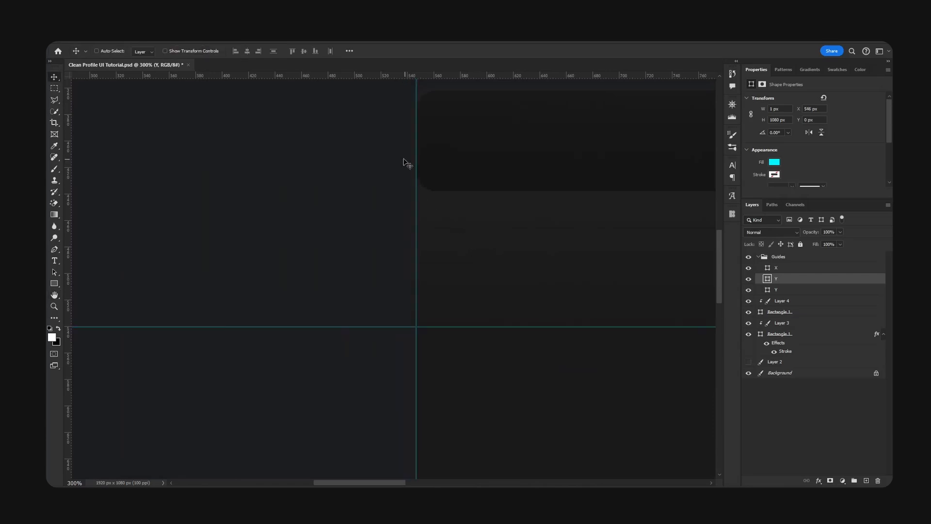
pyautogui.hotkey('ctrl', '-')
pyautogui.hotkey('ctrl', '-')
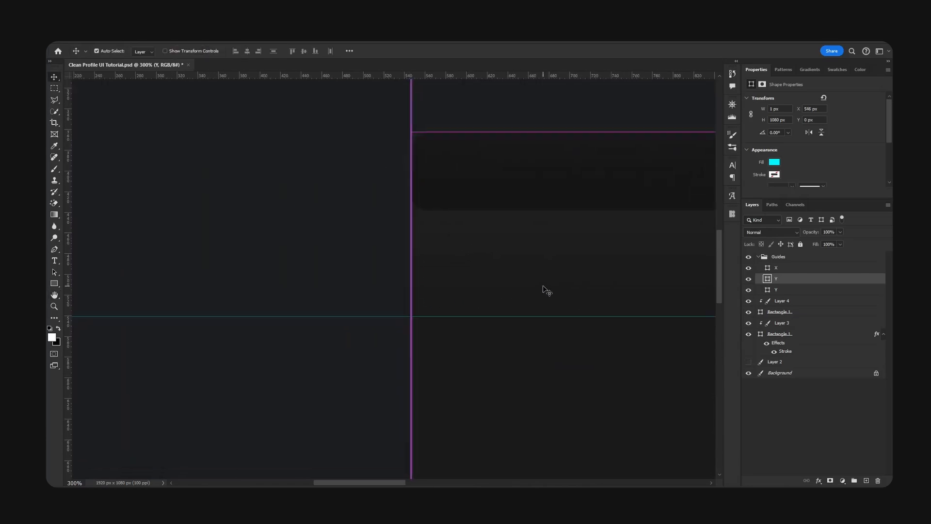
pyautogui.moveTo(550, 274); pyautogui.dragTo(348, 246)
pyautogui.keyDown('alt'); pyautogui.keyDown('shift'); pyautogui.moveTo(247, 234); pyautogui.dragTo(612, 244); pyautogui.keyUp('shift'); pyautogui.keyUp('alt')
# Step: Duplicate the horizontal guide line onto the card's top and bottom edges, and collapse the Guides group
pyautogui.click(788, 268)
pyautogui.keyDown('alt'); pyautogui.moveTo(788, 268); pyautogui.dragTo(792, 274); pyautogui.keyUp('alt')
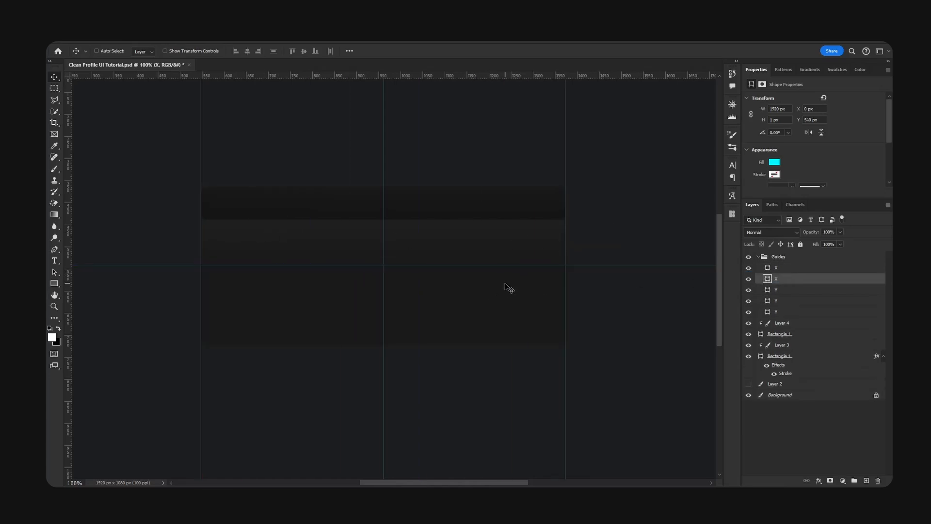
pyautogui.moveTo(508, 287); pyautogui.dragTo(509, 208)
pyautogui.keyDown('alt'); pyautogui.keyDown('shift'); pyautogui.moveTo(504, 168); pyautogui.dragTo(515, 323); pyautogui.keyUp('shift'); pyautogui.keyUp('alt')
pyautogui.press('h')
pyautogui.moveTo(469, 264); pyautogui.dragTo(536, 273)
pyautogui.click(758, 258)
pyautogui.click(758, 257)
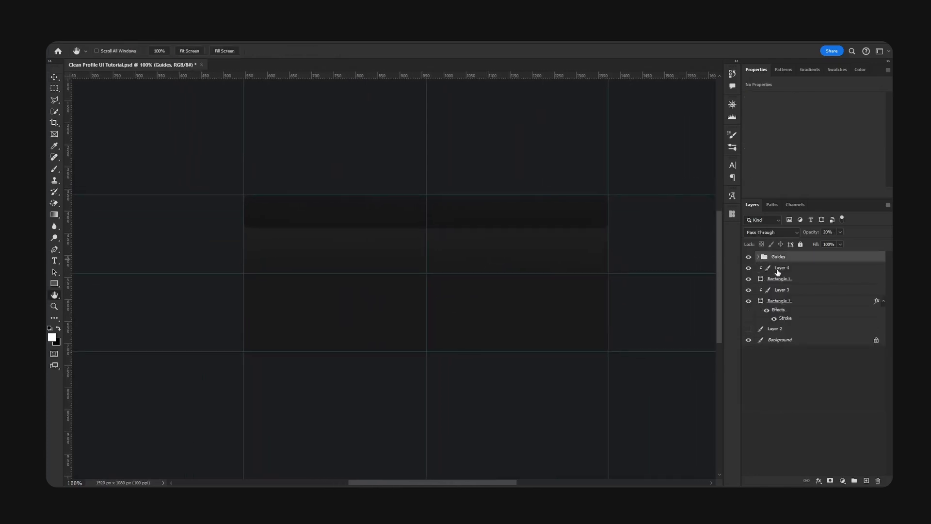
# Step: Add the title "Codite" in white 36 pt Fredoka One above Layer 4 and place it near the header strip's left end
pyautogui.click(776, 269)
pyautogui.press('t')
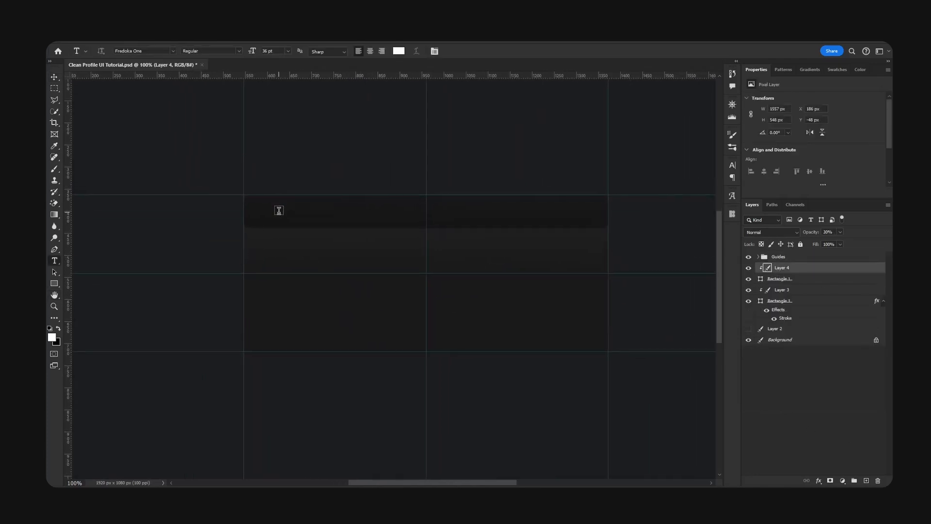
pyautogui.click(380, 218)
pyautogui.write('Codite')
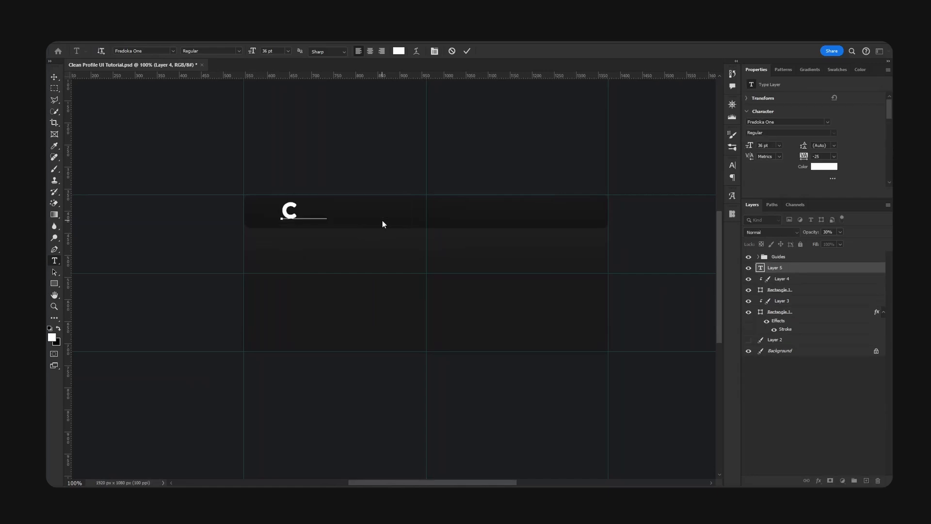
pyautogui.click(51, 78)
pyautogui.moveTo(337, 219); pyautogui.dragTo(310, 218)
# Step: Set the Codite title's font size to 26 pt and shift it slightly further from the card's left edge
pyautogui.press('t')
pyautogui.press('Return')
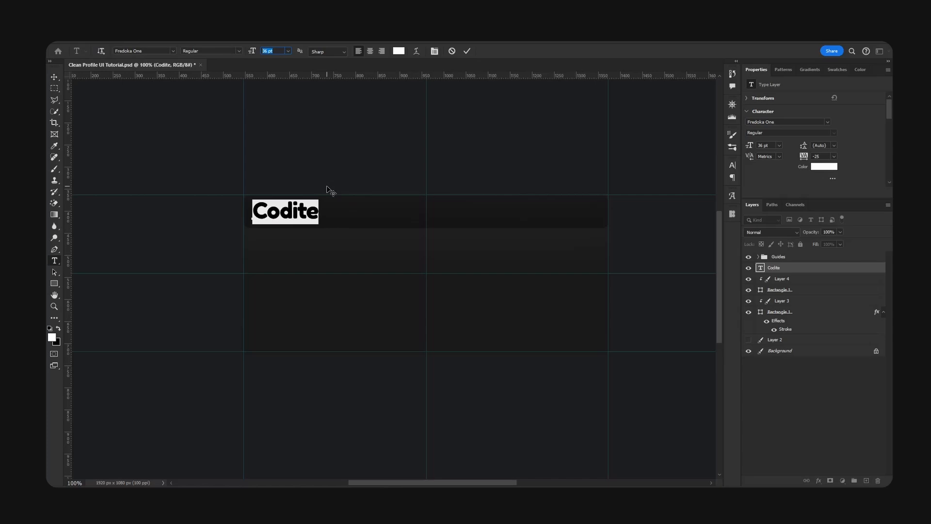
pyautogui.write('24')
pyautogui.press('Return')
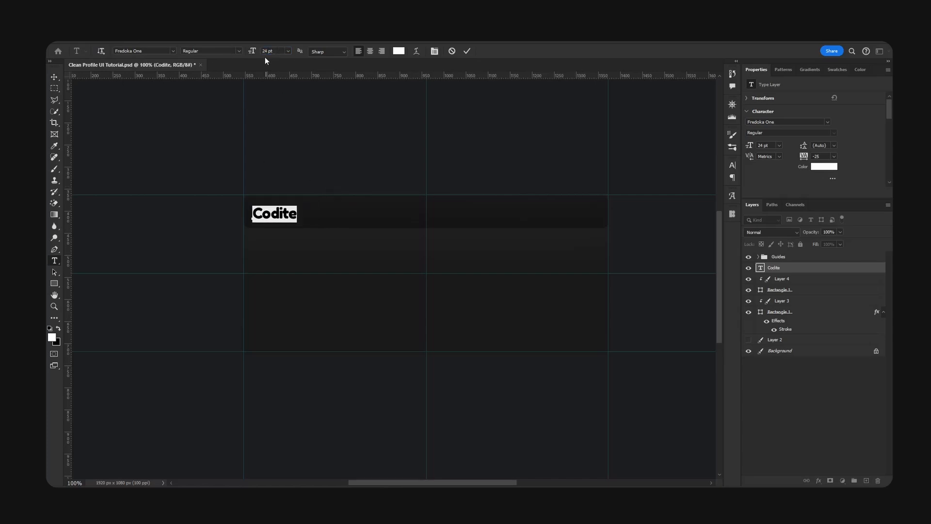
pyautogui.write('26')
pyautogui.press('Return')
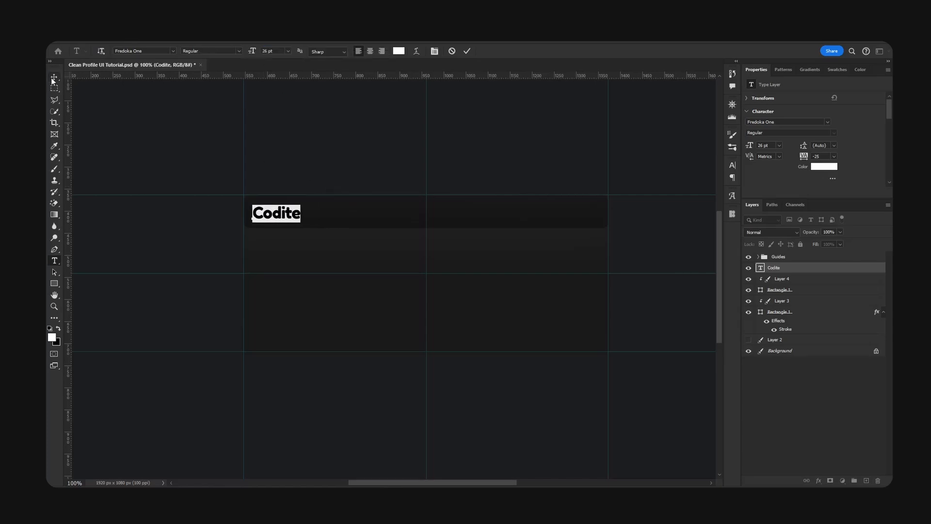
pyautogui.click(54, 78)
# Step: Recolour the Codite title to a light grey with a faint blue tint
pyautogui.press('t')
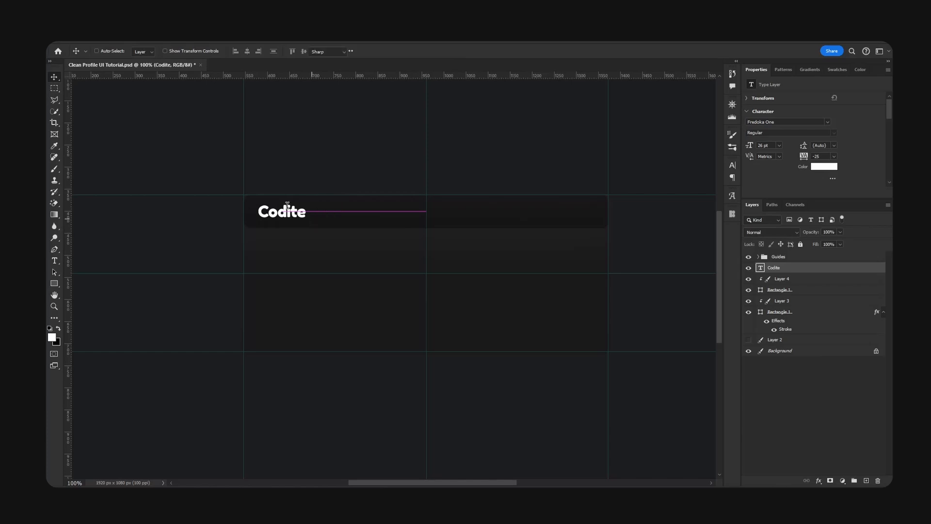
pyautogui.press('Return')
pyautogui.click(397, 51)
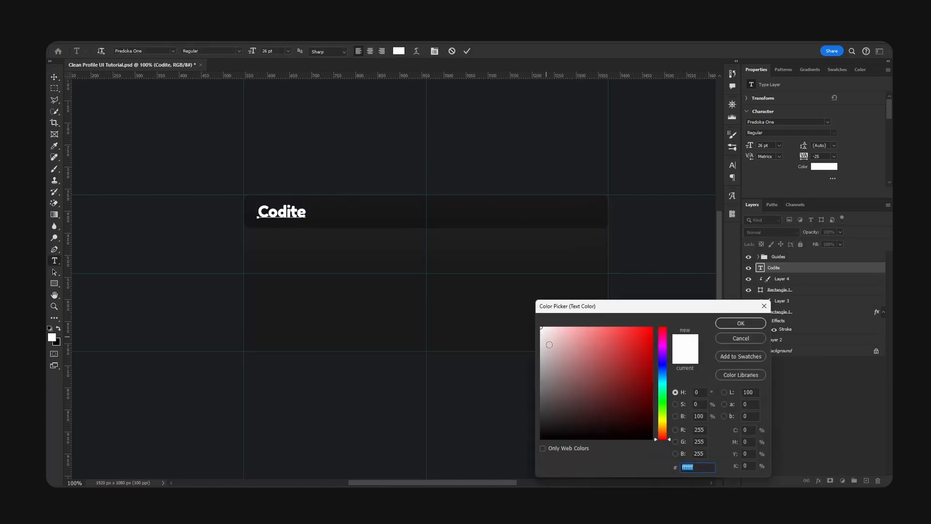
pyautogui.write('d8d0d0')
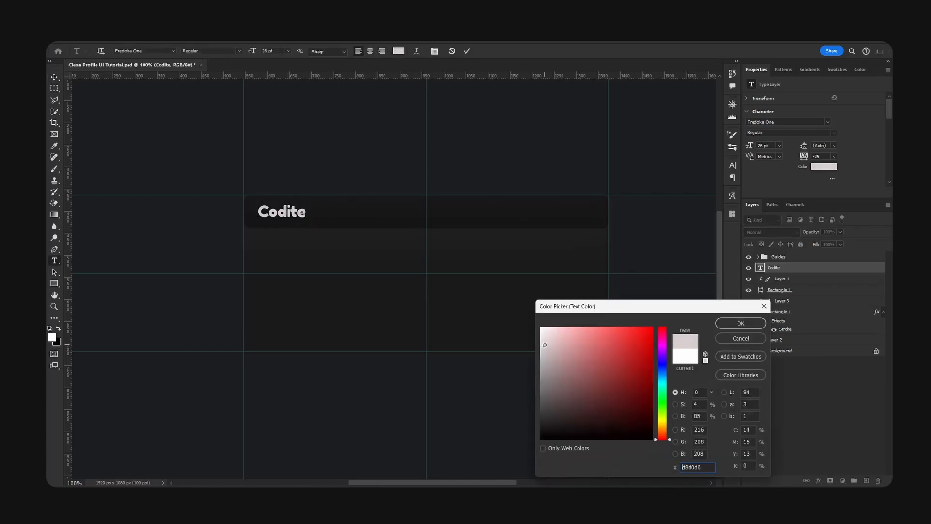
pyautogui.moveTo(544, 347); pyautogui.dragTo(544, 341)
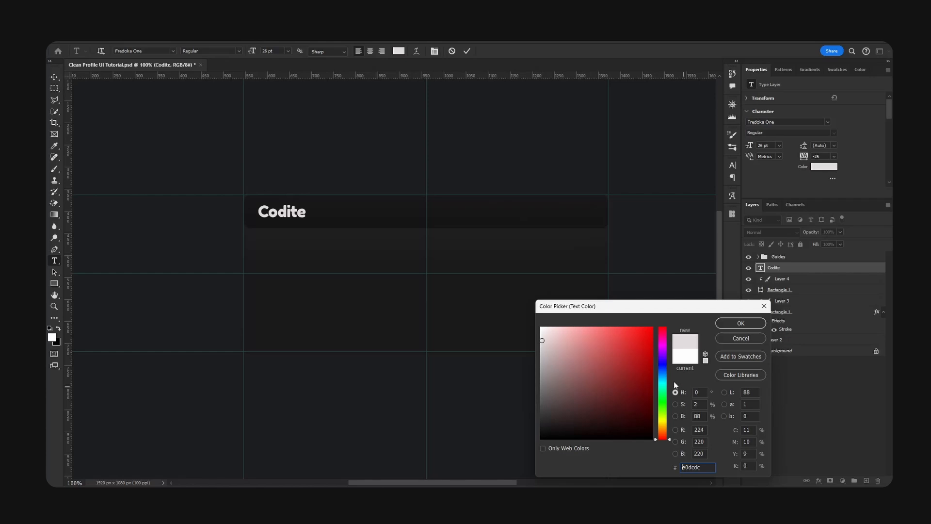
pyautogui.click(662, 374)
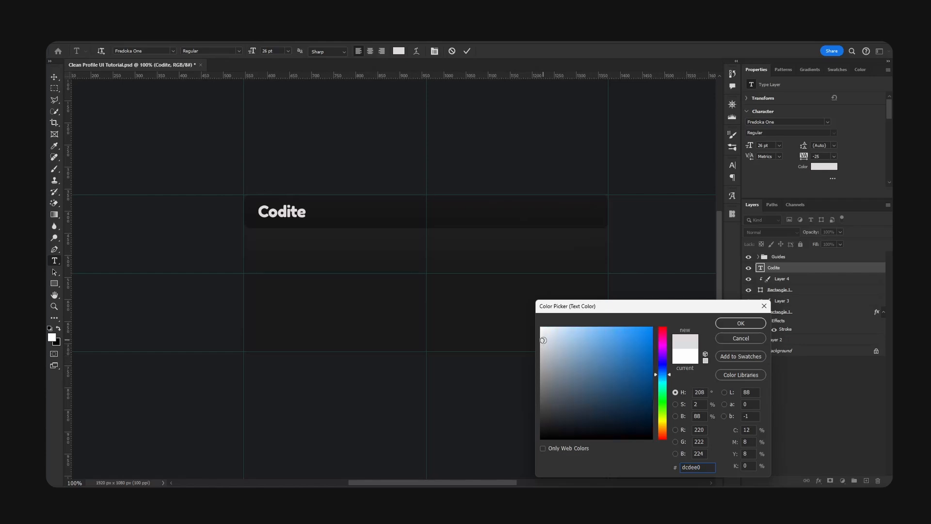
pyautogui.moveTo(543, 337); pyautogui.dragTo(542, 345)
pyautogui.click(741, 323)
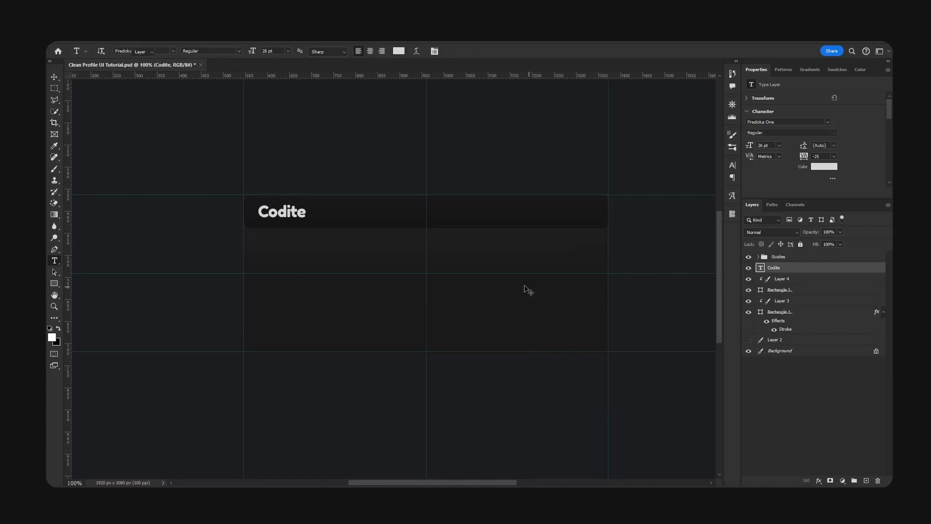
# Step: Draw a black circle 176 px wide on the card body below the Codite title and nudge it slightly upward
pyautogui.press('v')
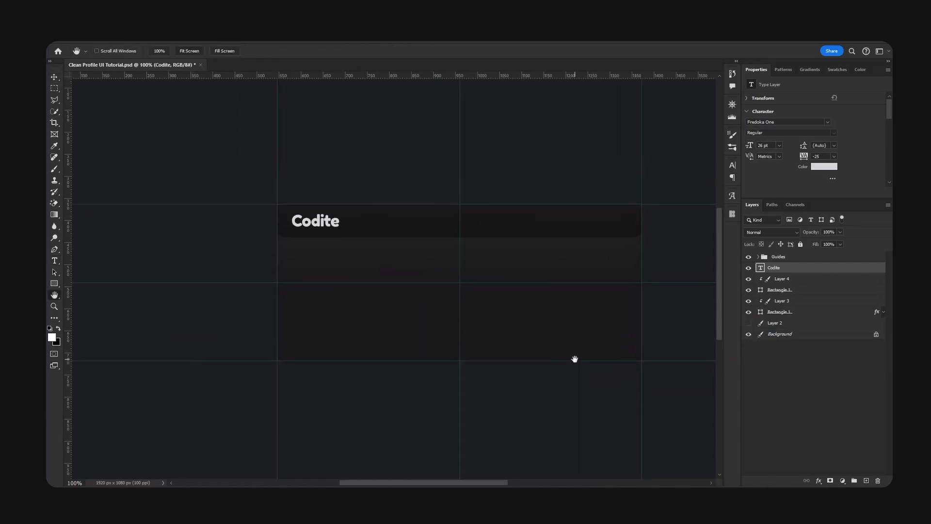
pyautogui.moveTo(574, 357); pyautogui.dragTo(554, 355)
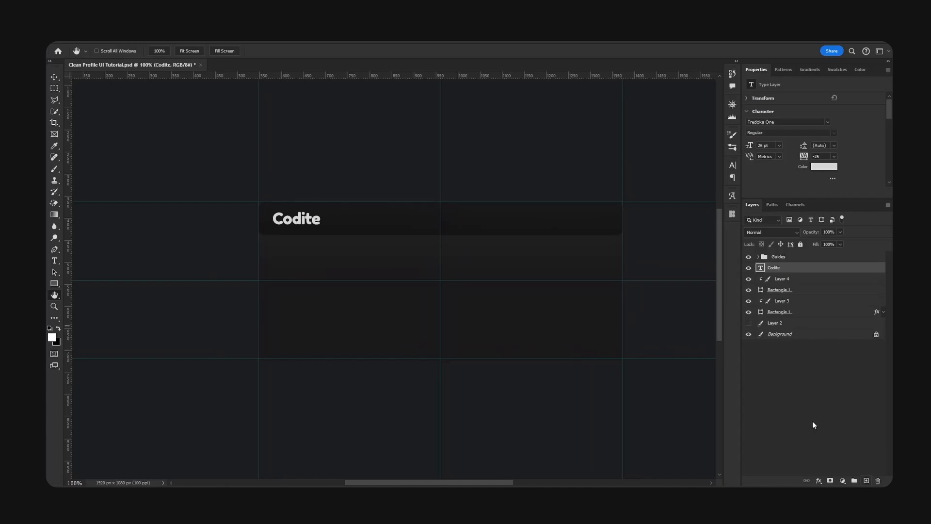
pyautogui.hotkey('ctrl', 'shift', 'alt', 'n')
pyautogui.click(54, 283)
pyautogui.rightClick(55, 285)
pyautogui.click(78, 293)
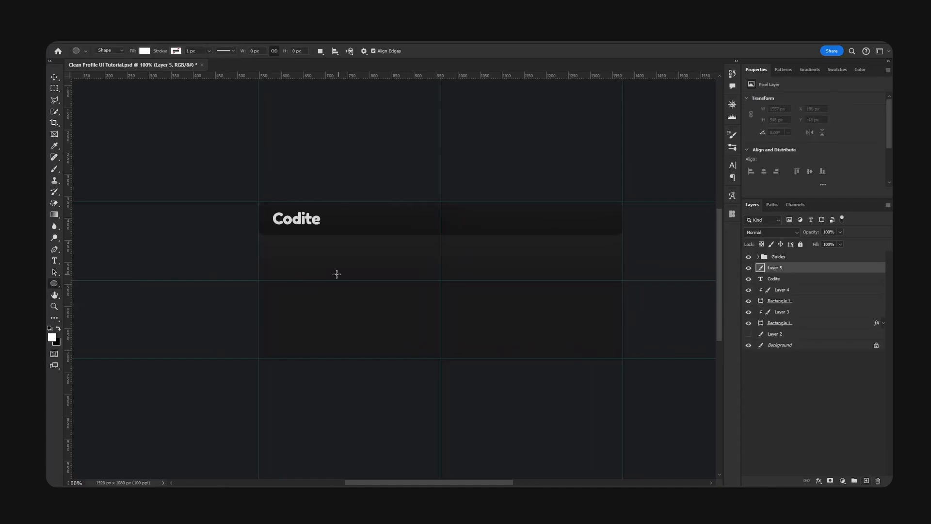
pyautogui.press('x')
pyautogui.keyDown('alt'); pyautogui.keyDown('shift'); pyautogui.moveTo(322, 297); pyautogui.dragTo(361, 241); pyautogui.keyUp('shift'); pyautogui.keyUp('alt')
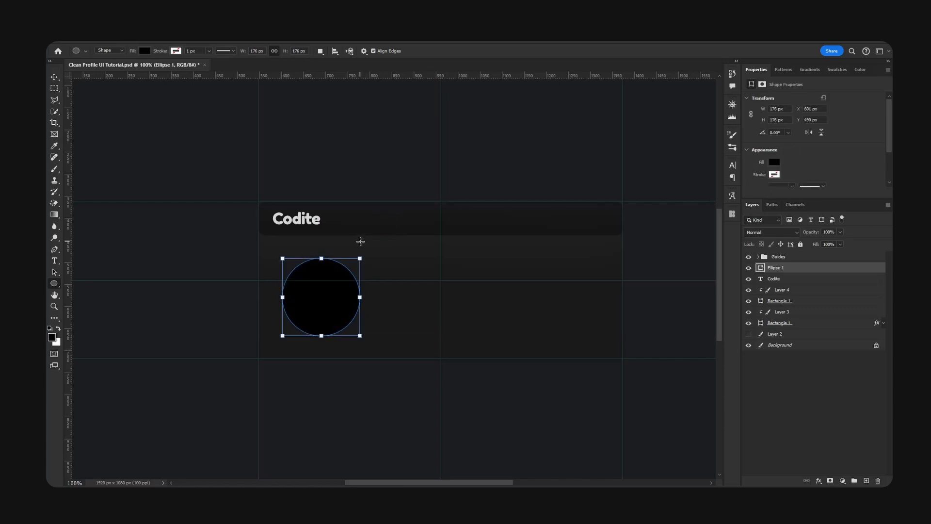
pyautogui.press('v')
pyautogui.moveTo(349, 275); pyautogui.dragTo(352, 270)
# Step: Duplicate a horizontal guide line in the Guides group and align it with the circle's centre
pyautogui.click(758, 256)
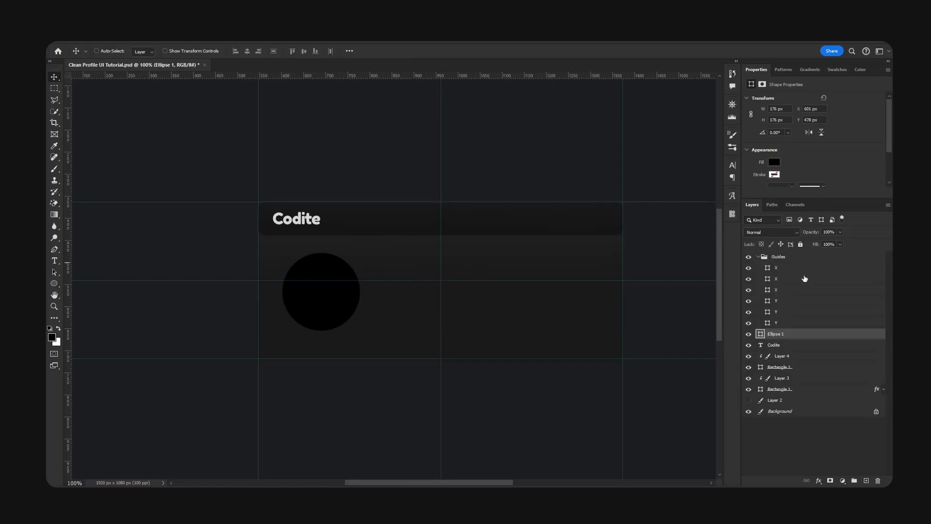
pyautogui.click(801, 277)
pyautogui.hotkey('ctrl', 'j')
pyautogui.moveTo(553, 250); pyautogui.dragTo(554, 262)
# Step: Recolour the circle to a dark grey slightly darker than the card body
pyautogui.keyDown('ctrl'); pyautogui.click(339, 270); pyautogui.keyUp('ctrl')
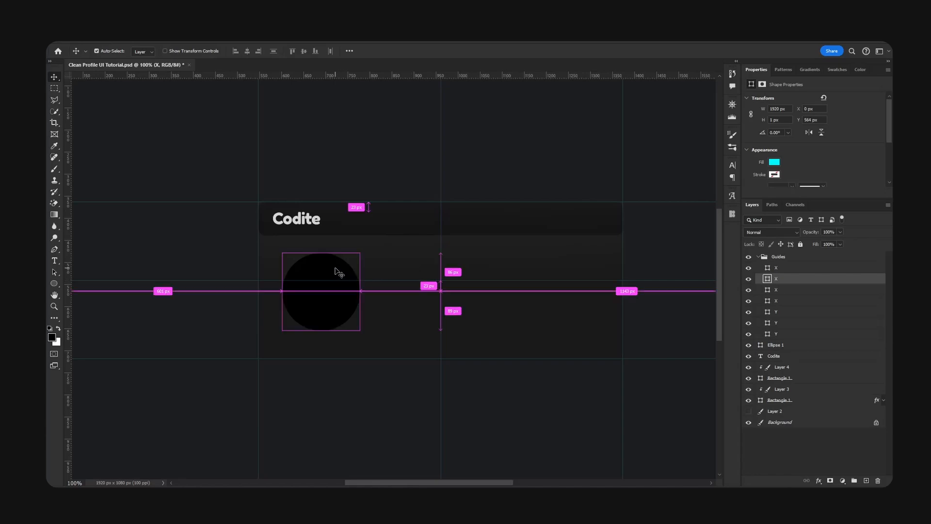
pyautogui.doubleClick(760, 345)
pyautogui.click(441, 275)
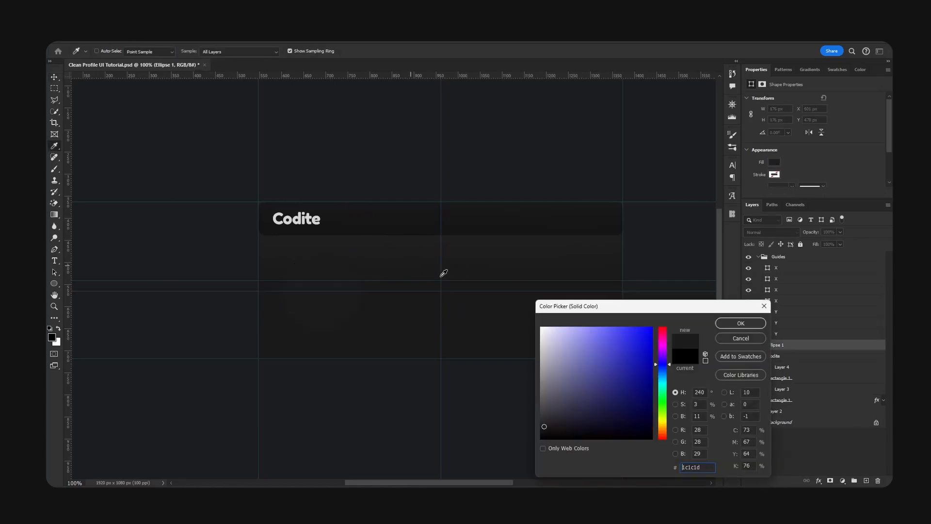
pyautogui.click(548, 429)
pyautogui.click(741, 323)
# Step: Add a new layer clipped to the circle and collapse the Guides group
pyautogui.click(865, 481)
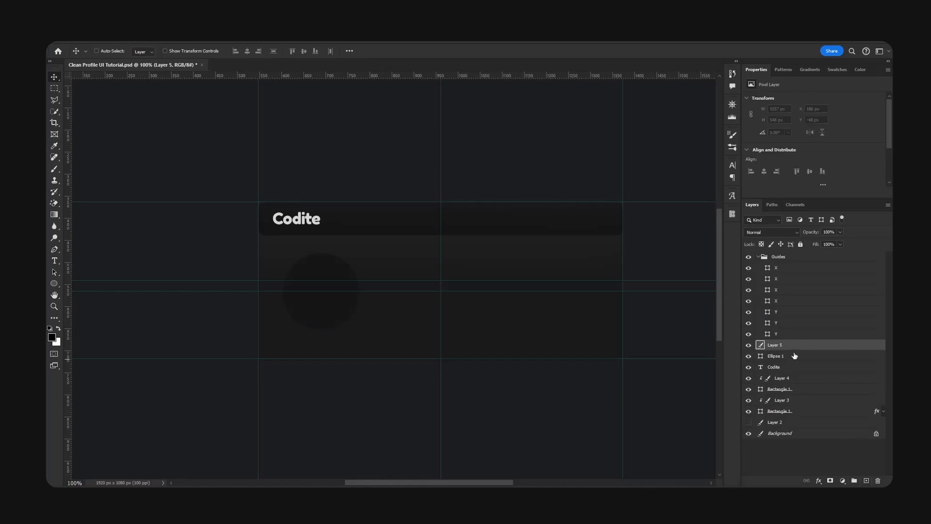
pyautogui.keyDown('alt'); pyautogui.click(796, 351); pyautogui.keyUp('alt')
pyautogui.click(758, 257)
# Step: Brush soft black and white shading over the circle, lightening its lower edge, and set the shading layer's opacity to 25%
pyautogui.press('b')
pyautogui.press('x')
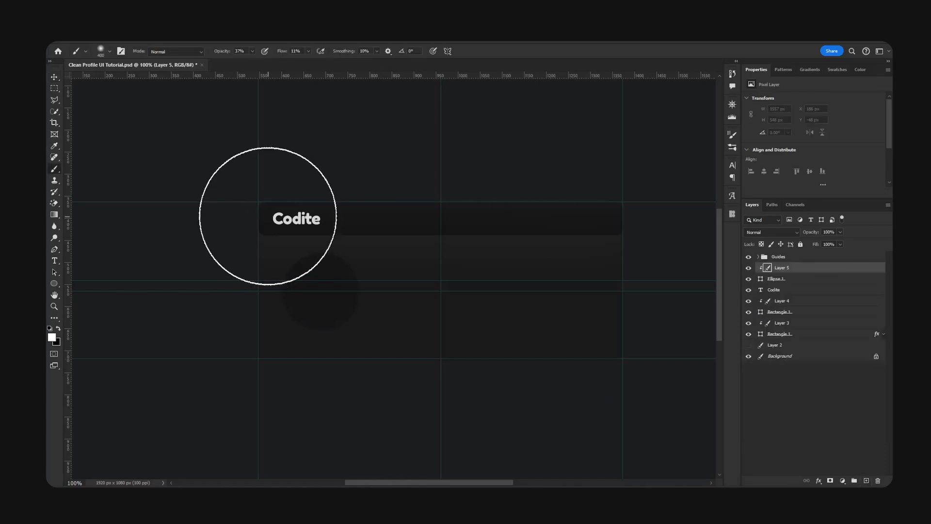
pyautogui.moveTo(266, 214); pyautogui.dragTo(429, 200)
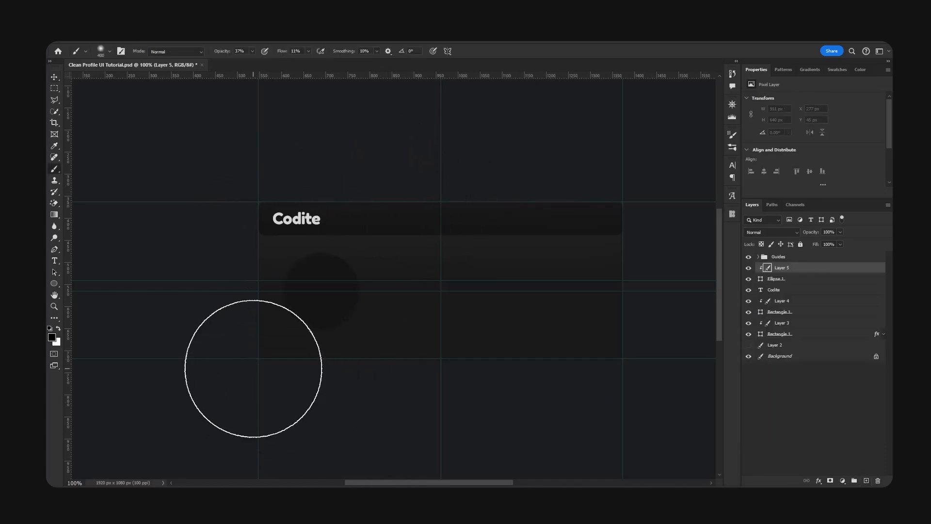
pyautogui.moveTo(270, 377); pyautogui.dragTo(249, 385)
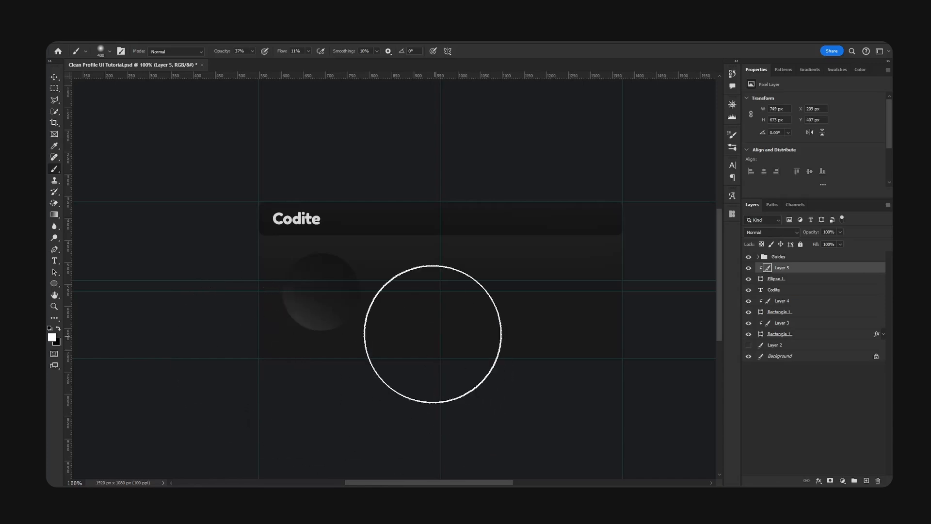
pyautogui.moveTo(334, 389); pyautogui.dragTo(482, 382)
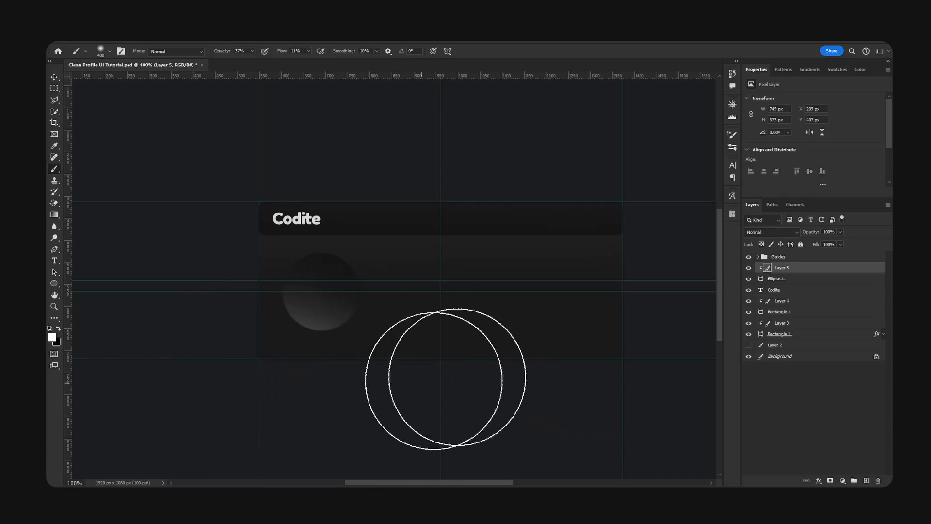
pyautogui.write('v35')
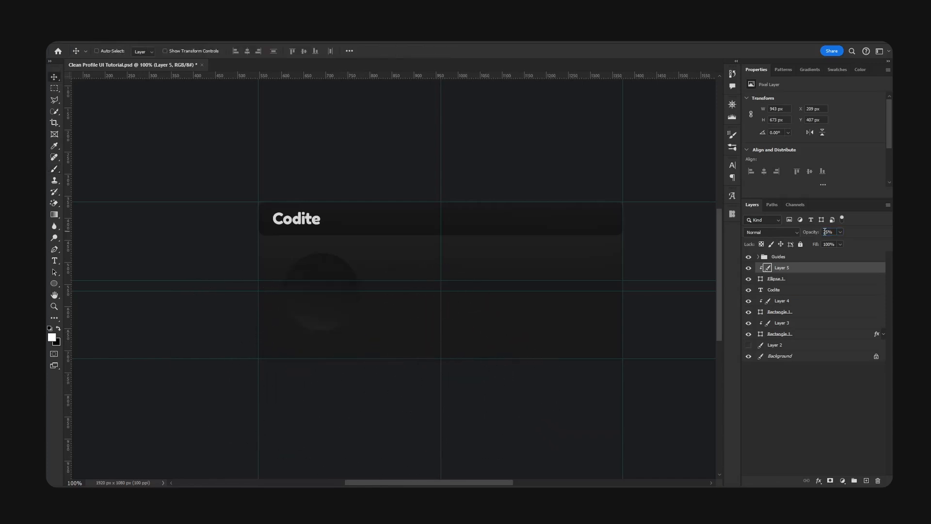
# Step: Duplicate the Codite title above the circle's layers, change its text to "50%", centre-align it and move it into the circle
pyautogui.hotkey('ctrl', '+')
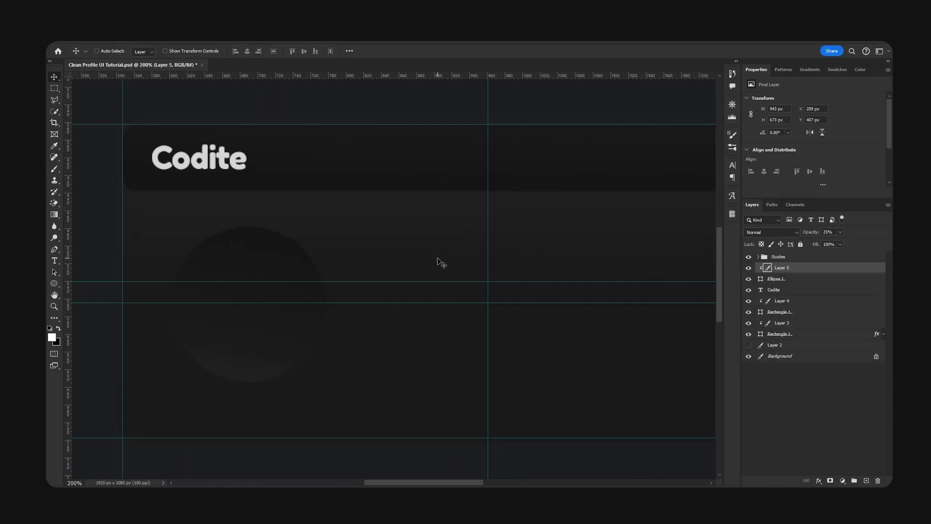
pyautogui.press('h')
pyautogui.moveTo(406, 261); pyautogui.dragTo(529, 257)
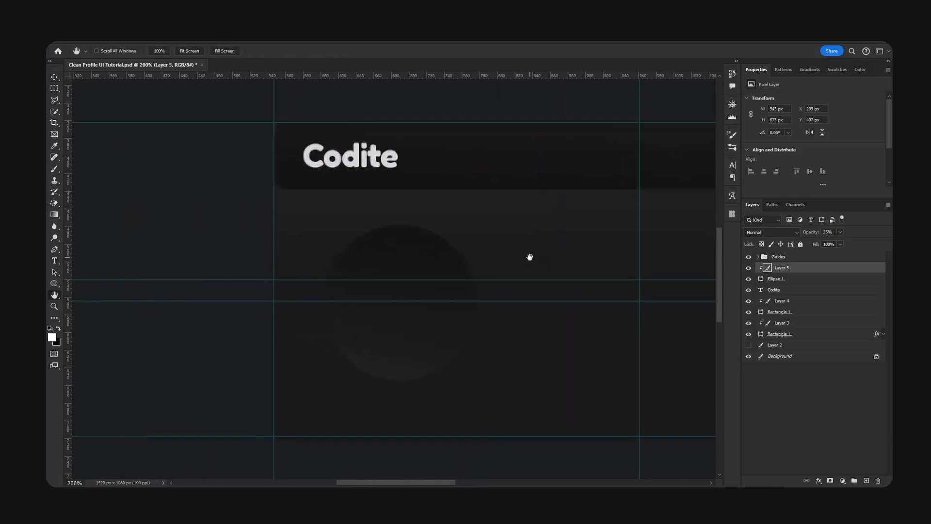
pyautogui.press('v')
pyautogui.click(785, 289)
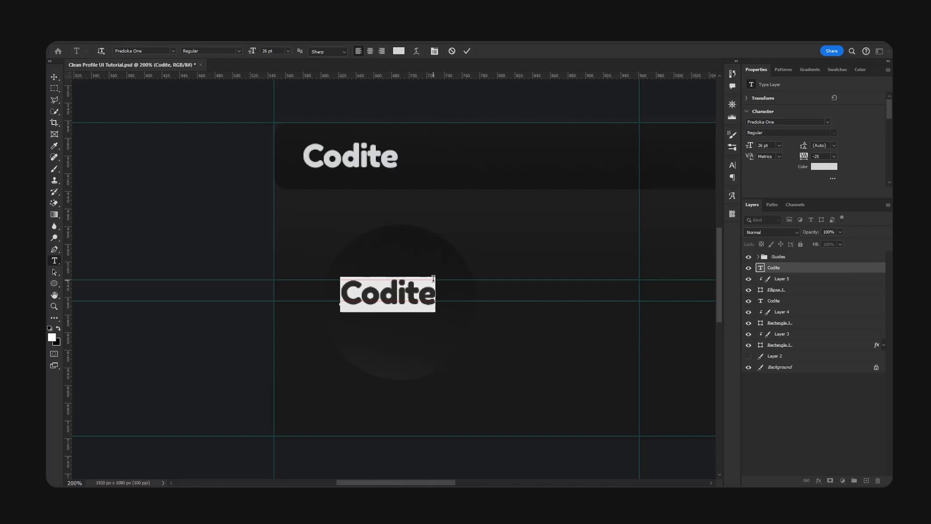
pyautogui.write('50%')
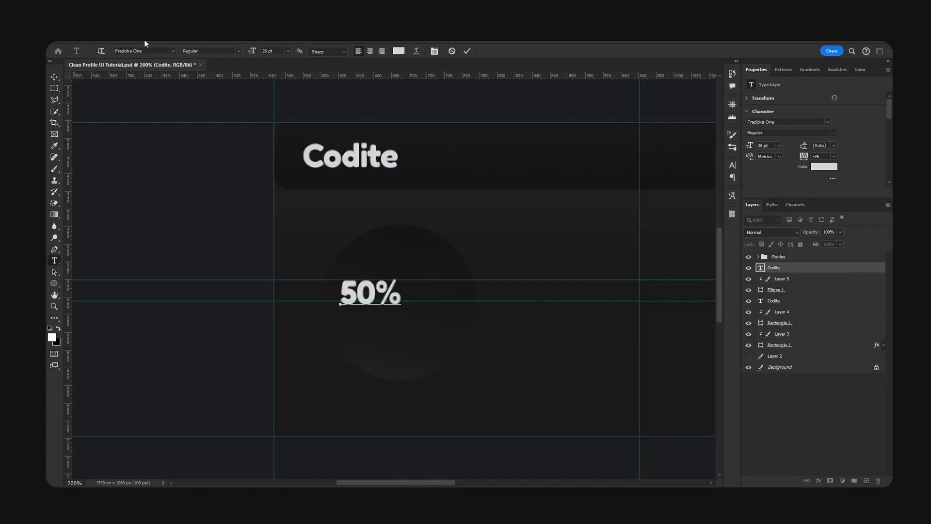
pyautogui.hotkey('ctrl', 'a')
pyautogui.click(370, 50)
pyautogui.click(54, 77)
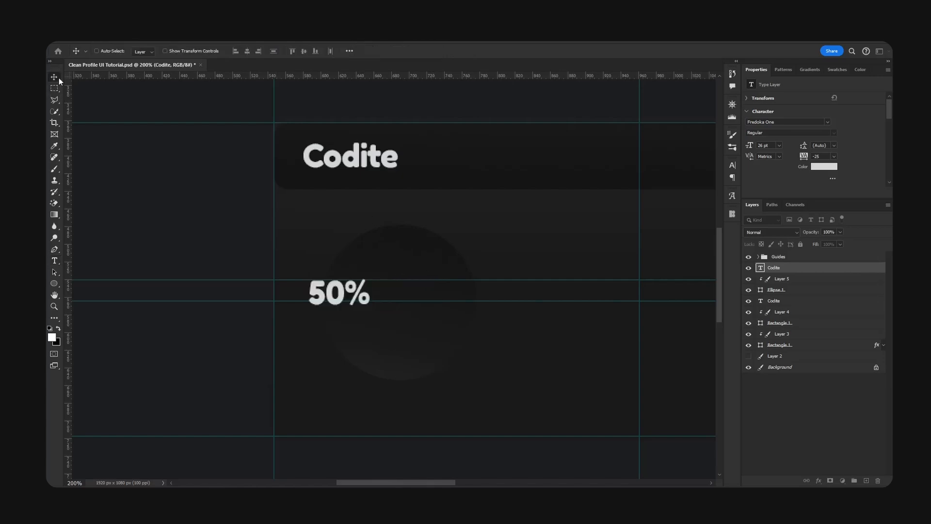
pyautogui.moveTo(358, 259); pyautogui.dragTo(425, 272)
# Step: Set the 50% text's font size to 42 pt and centre it inside the circle
pyautogui.press('t')
pyautogui.click(403, 311)
pyautogui.hotkey('ctrl', 'a')
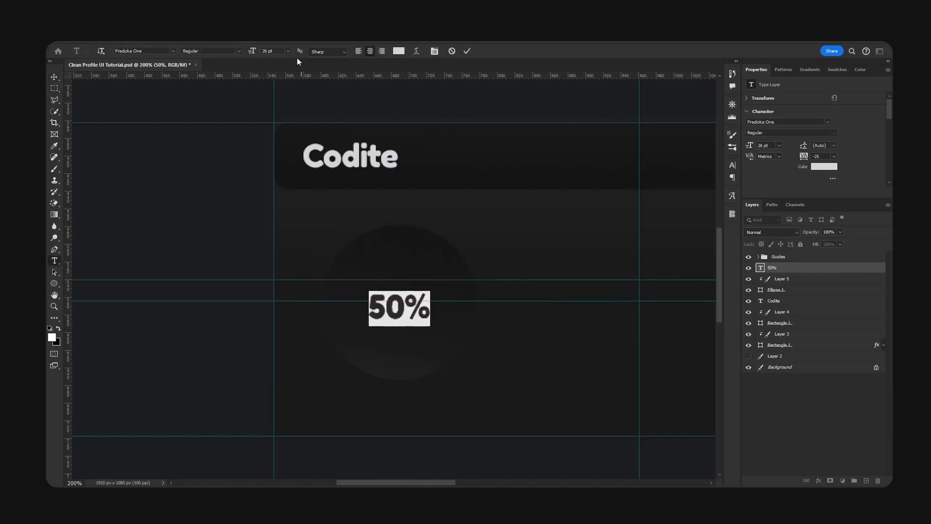
pyautogui.write('42')
pyautogui.press('Return')
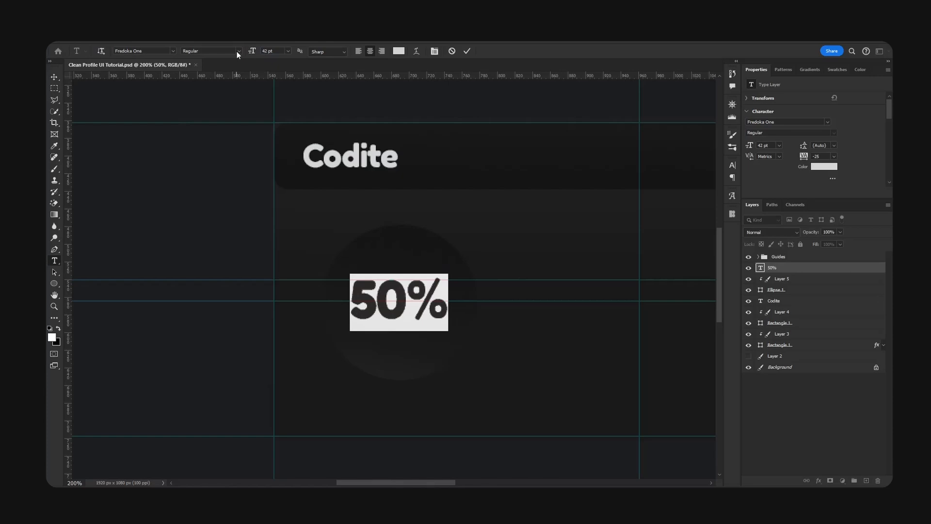
pyautogui.click(54, 77)
pyautogui.moveTo(471, 271); pyautogui.dragTo(475, 275)
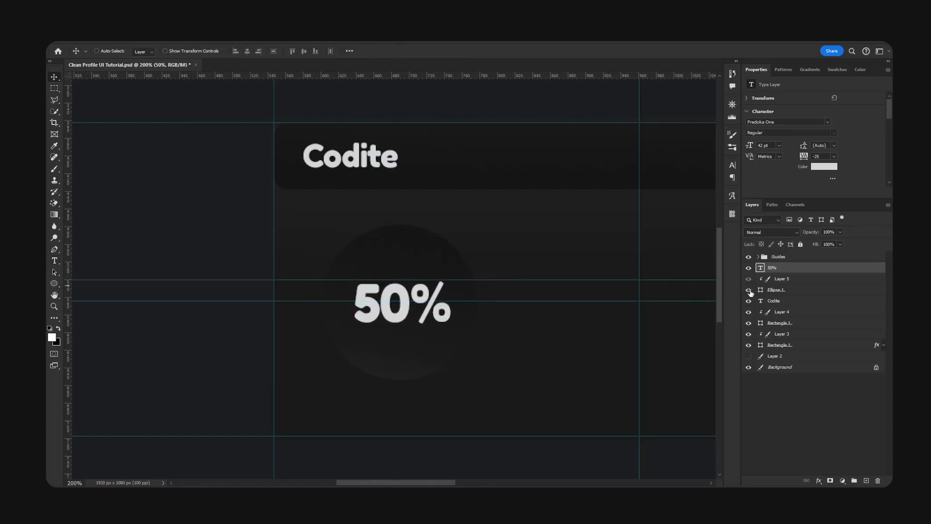
# Step: Duplicate the circle above its shading layer, giving the copy no fill and a bright blue stroke
pyautogui.click(786, 290)
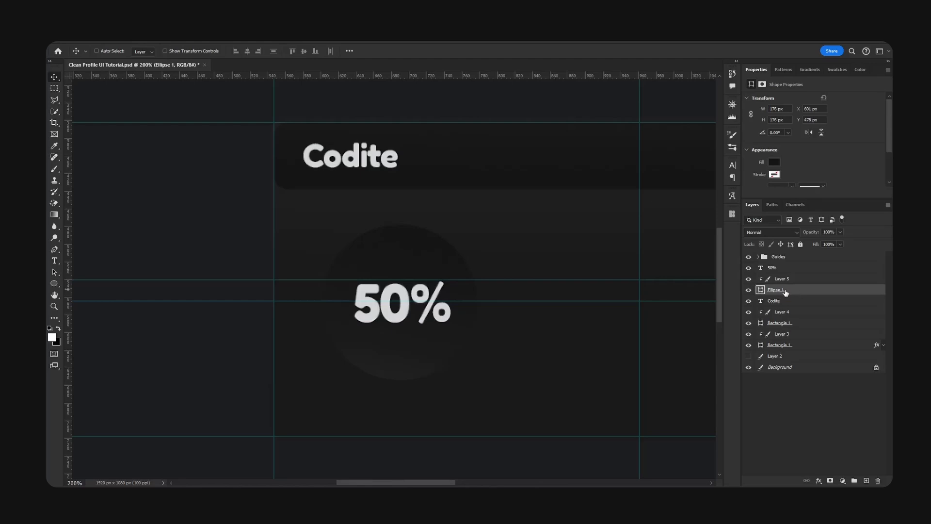
pyautogui.keyDown('alt'); pyautogui.moveTo(786, 292); pyautogui.dragTo(785, 277); pyautogui.keyUp('alt')
pyautogui.click(775, 163)
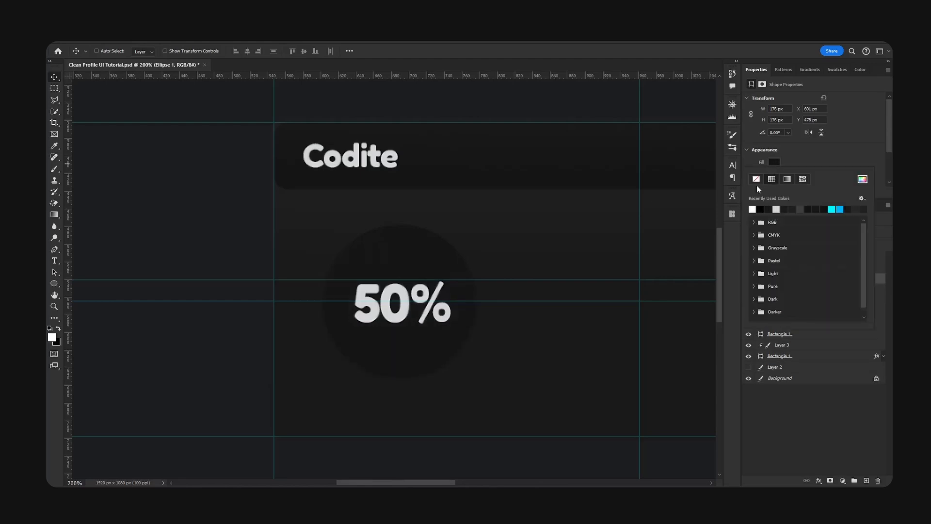
pyautogui.click(756, 191)
pyautogui.click(775, 162)
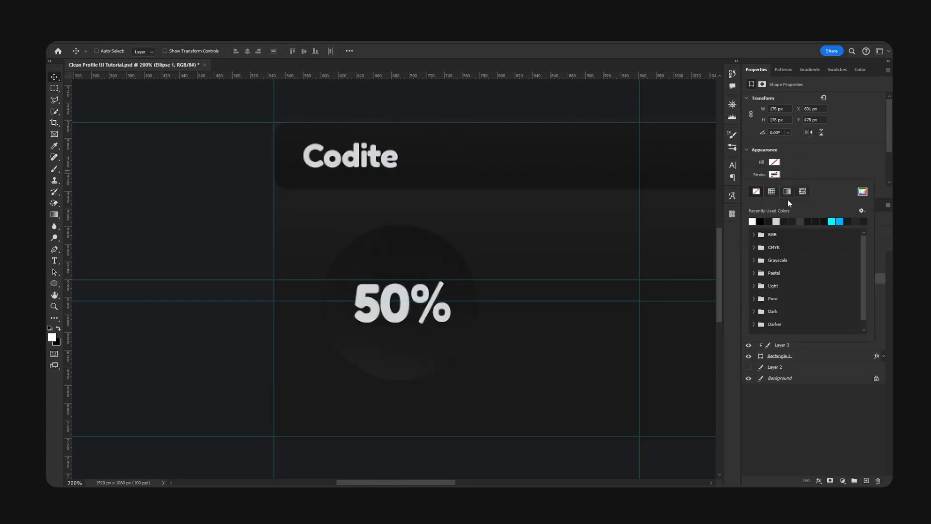
pyautogui.click(841, 221)
pyautogui.click(831, 172)
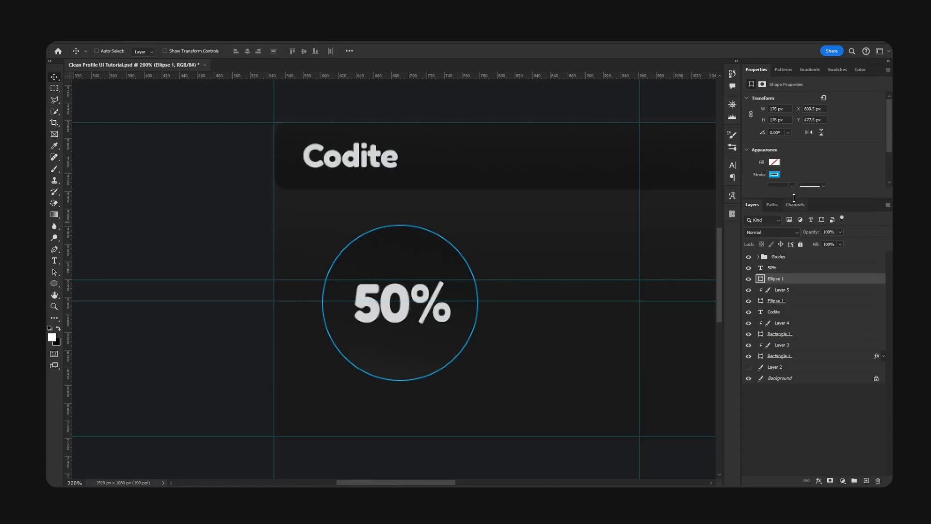
# Step: Set the blue ring's stroke width to 10 px and align the stroke to the outside
pyautogui.scroll(-1, 775, 186)
pyautogui.press('Return')
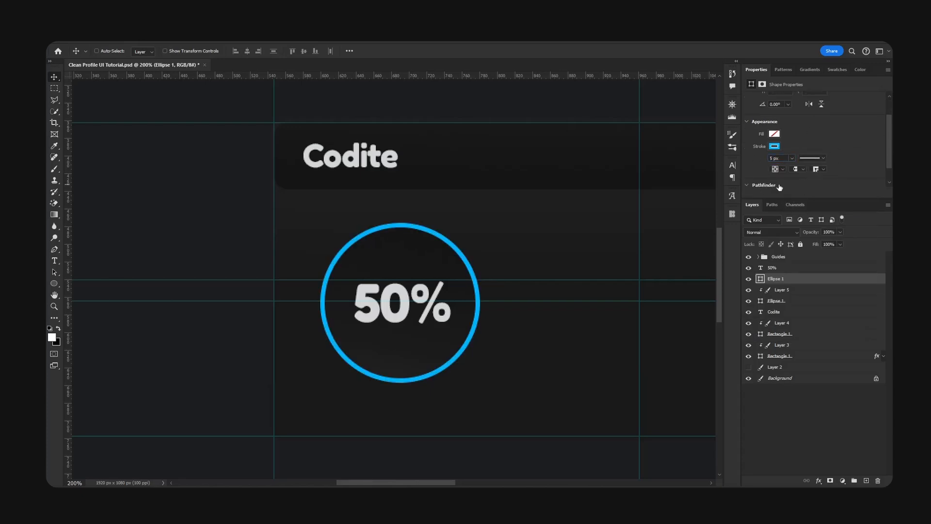
pyautogui.write('10')
pyautogui.press('Return')
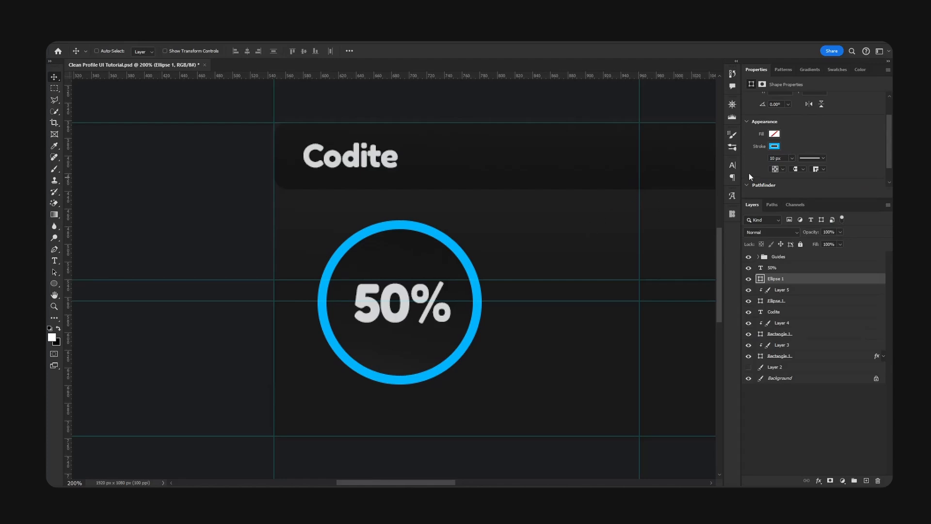
pyautogui.click(781, 170)
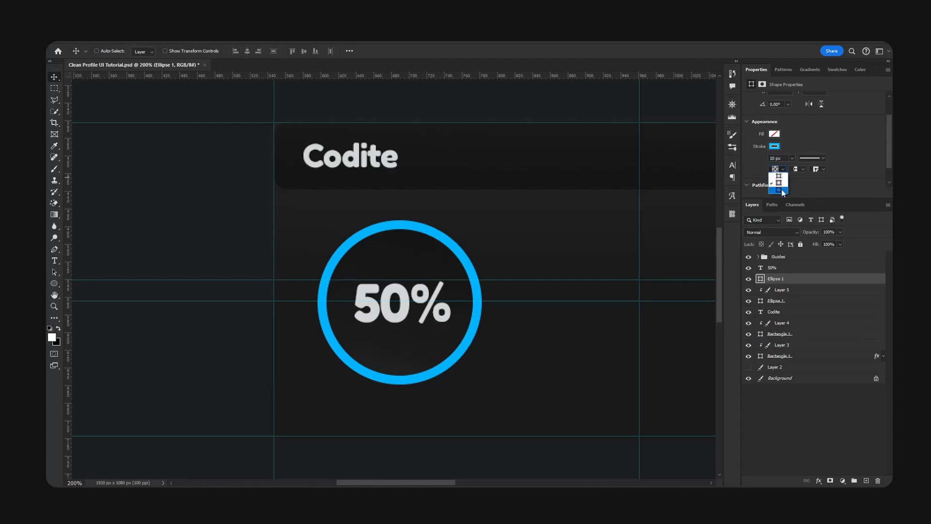
pyautogui.click(779, 190)
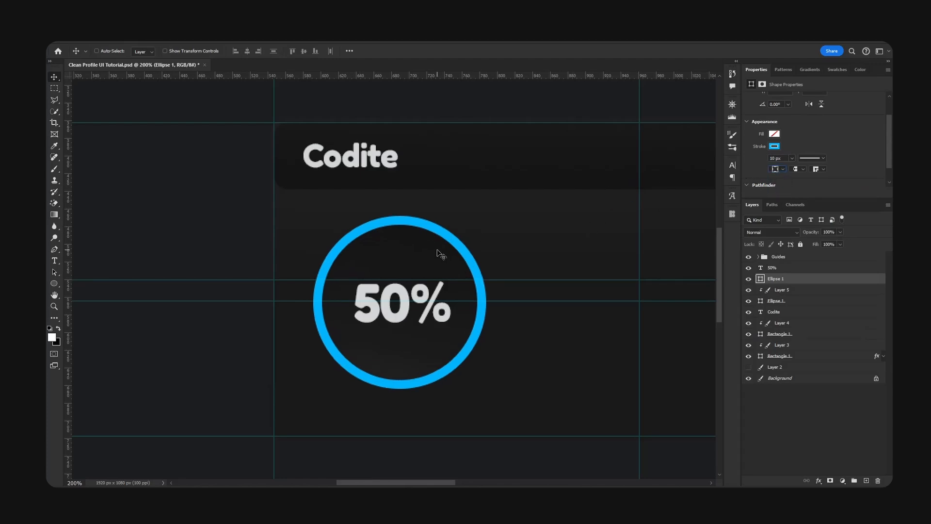
# Step: Show the reference image on Layer 2 and compare its progress ring with the blue ring around 50%
pyautogui.hotkey('ctrl', '-')
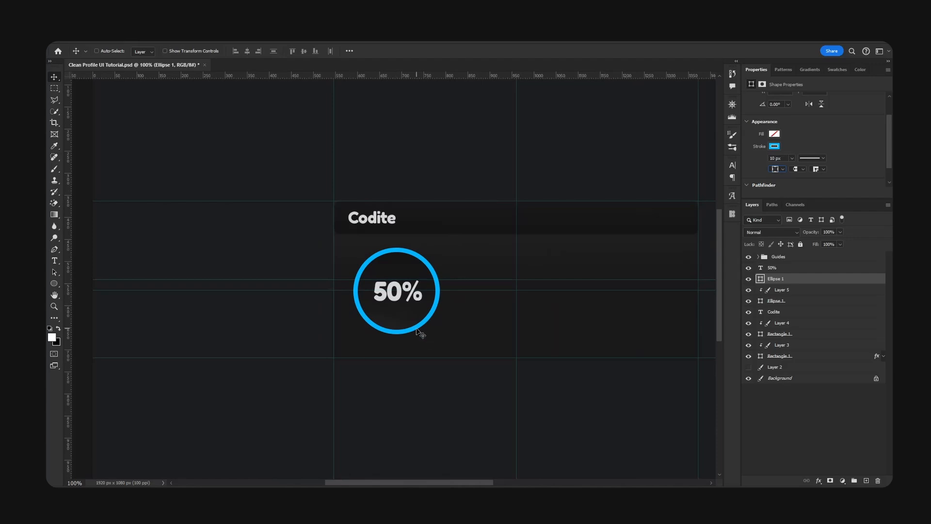
pyautogui.hotkey('ctrl', '+')
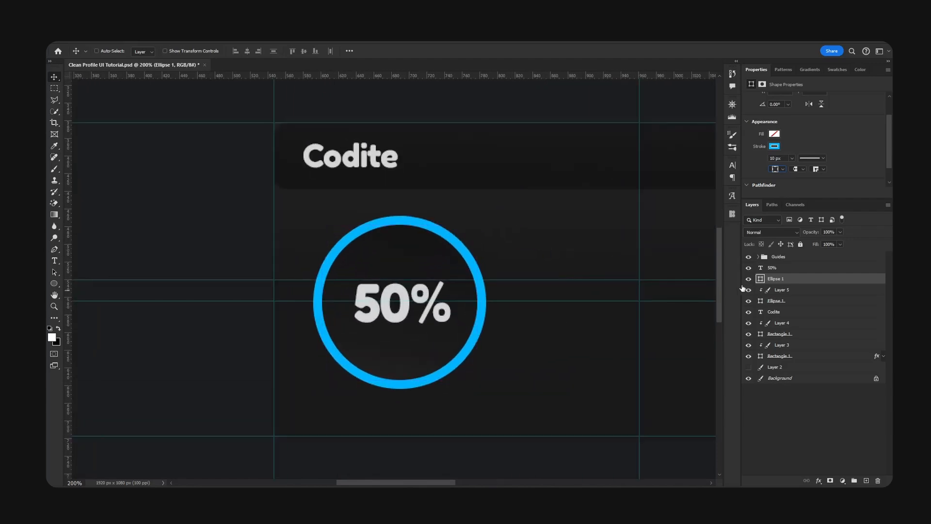
pyautogui.click(749, 367)
pyautogui.moveTo(318, 141); pyautogui.dragTo(431, 273)
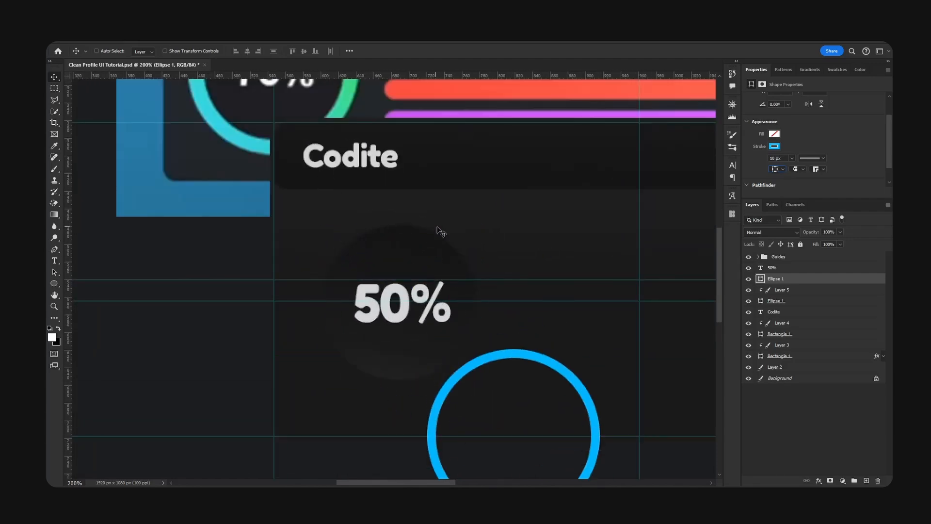
pyautogui.press('ctrl')
pyautogui.hotkey('ctrl', 'z')
pyautogui.hotkey('ctrl', '-')
pyautogui.moveTo(360, 200); pyautogui.dragTo(412, 245)
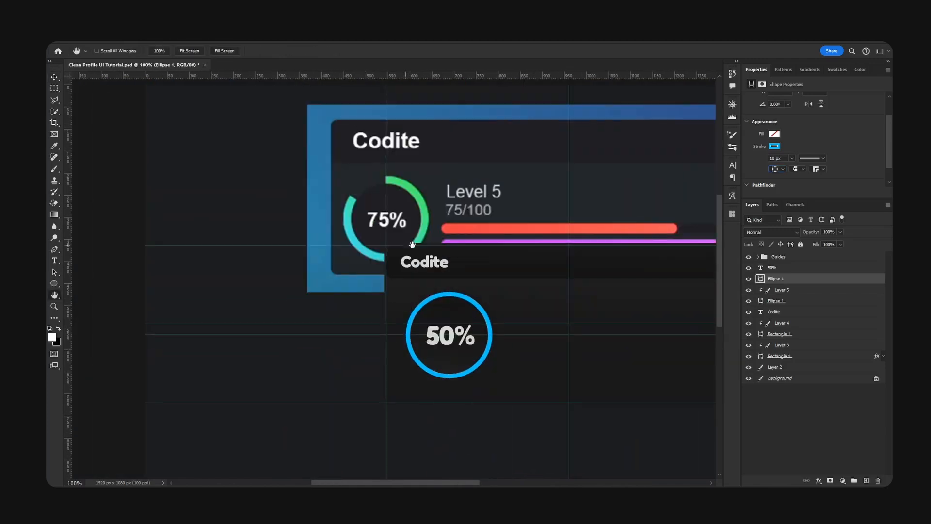
pyautogui.hotkey('ctrl', '+')
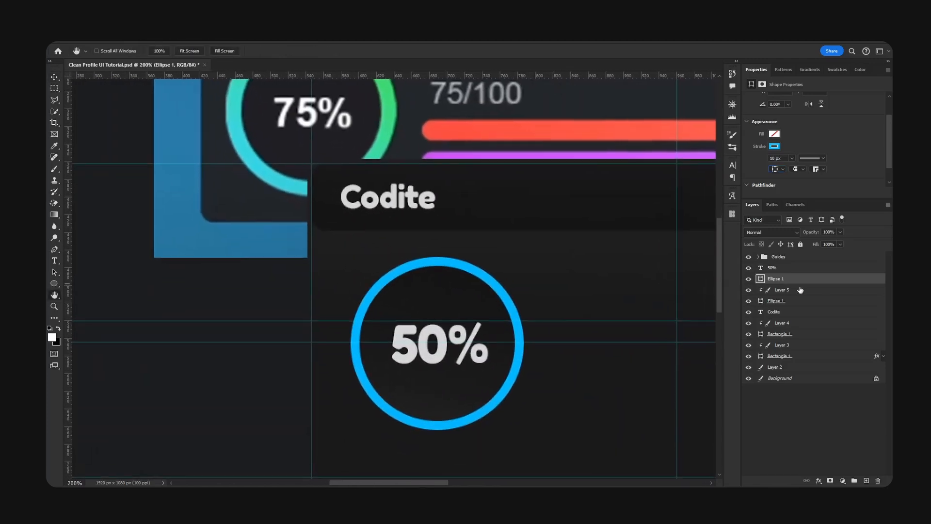
# Step: Add a Gradient Overlay to the ring, remove the gradient's second colour stop and move the two middle stops to 32% and 60%
pyautogui.doubleClick(825, 279)
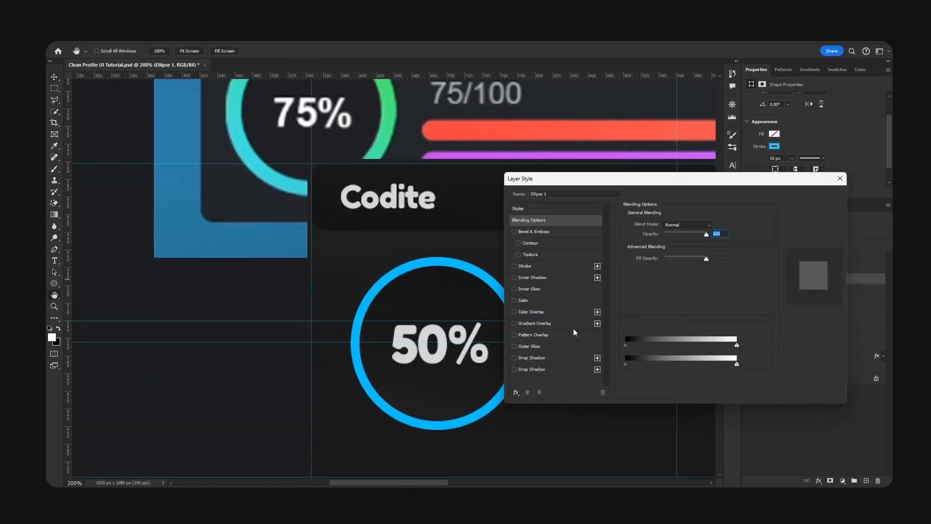
pyautogui.click(534, 323)
pyautogui.click(678, 247)
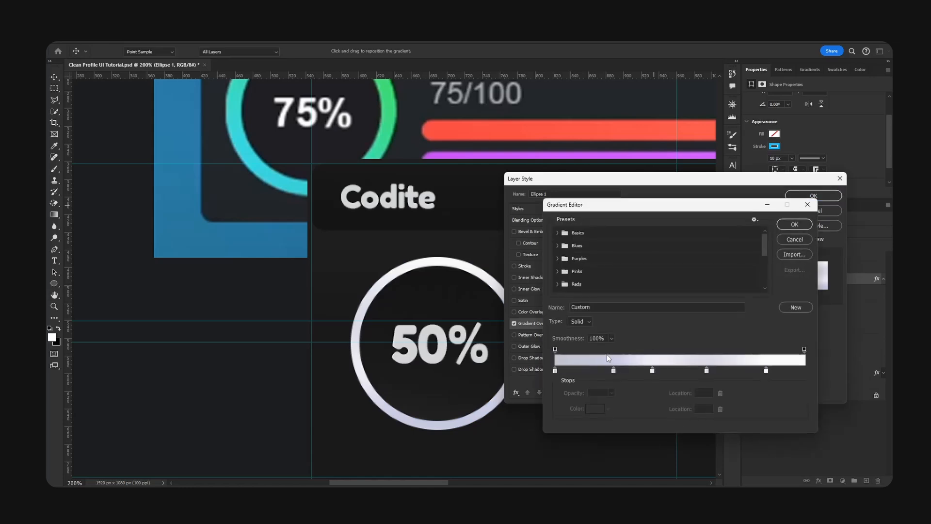
pyautogui.moveTo(614, 371); pyautogui.dragTo(623, 398)
pyautogui.moveTo(652, 371); pyautogui.dragTo(636, 372)
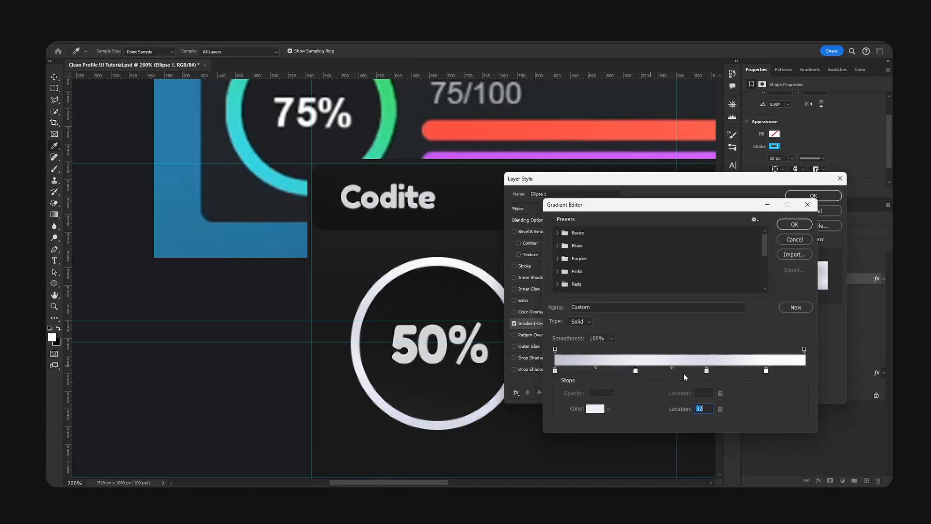
pyautogui.click(706, 371)
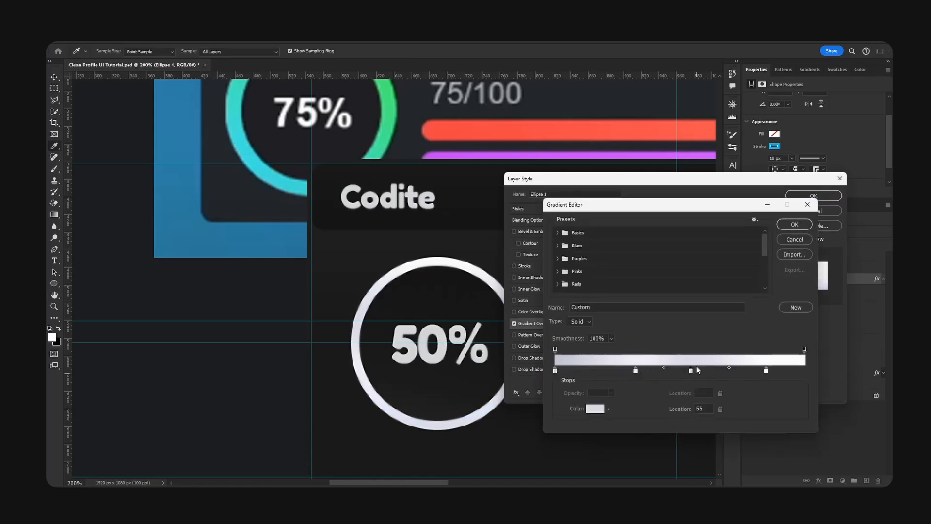
# Step: Colour the gradient's first stop green 2fe2a1 and the stop at 32% cyan
pyautogui.doubleClick(555, 371)
pyautogui.click(663, 390)
pyautogui.click(629, 338)
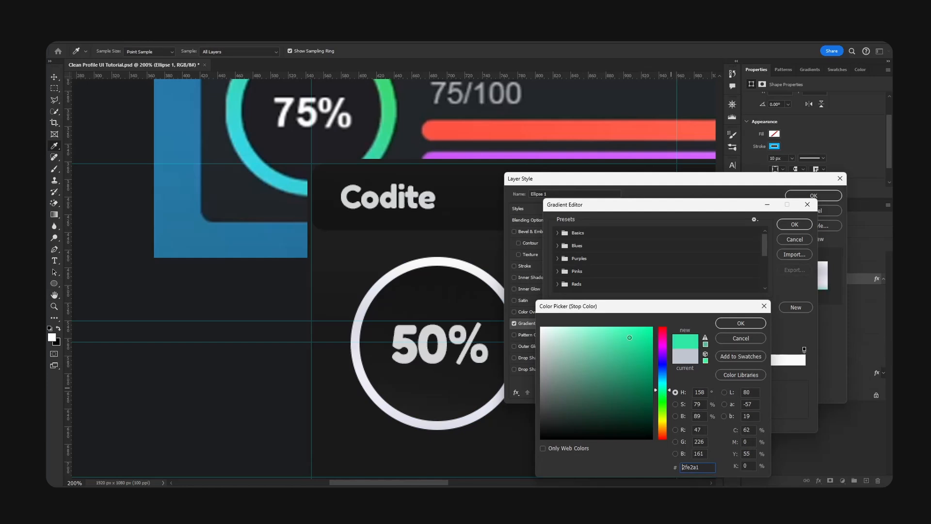
pyautogui.click(740, 323)
pyautogui.doubleClick(636, 371)
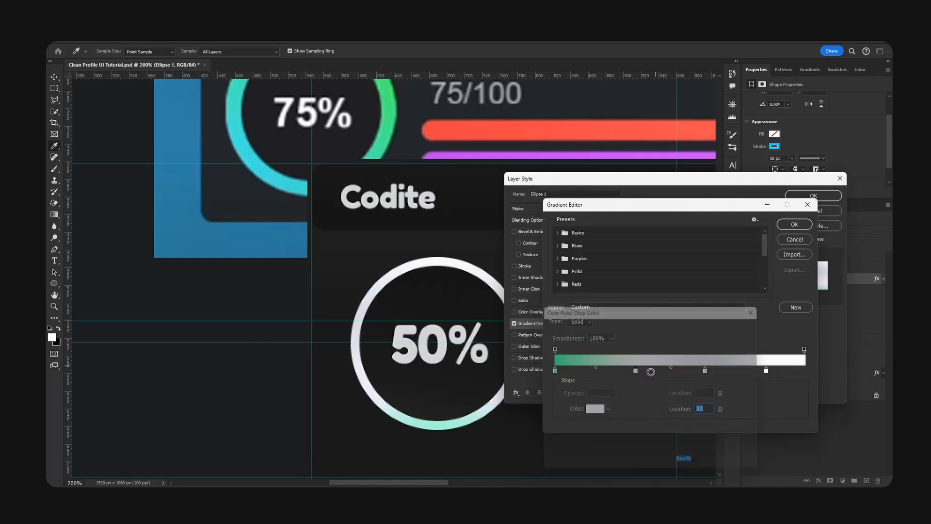
pyautogui.moveTo(665, 383); pyautogui.dragTo(666, 394)
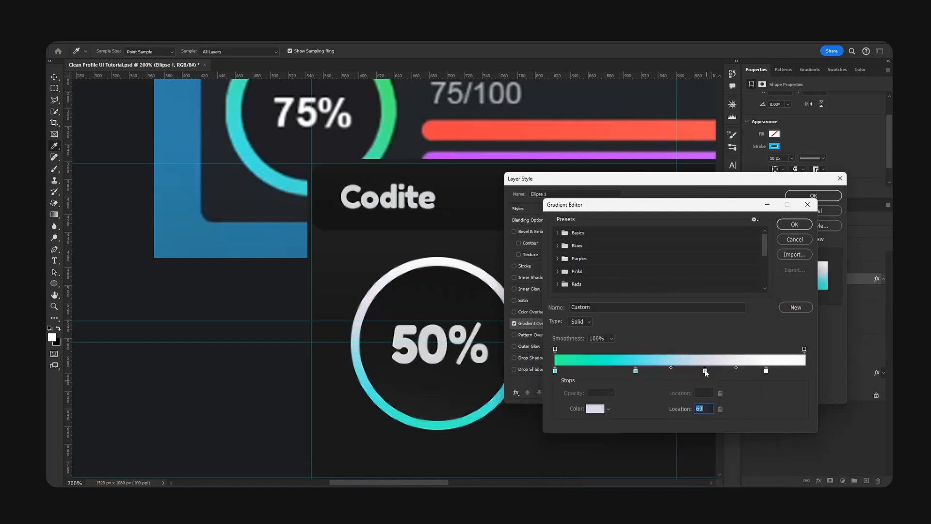
# Step: Colour the gradient's 60% stop medium blue and its last stop bright cyan 0dcef7, and accept the gradient
pyautogui.doubleClick(707, 372)
pyautogui.click(665, 376)
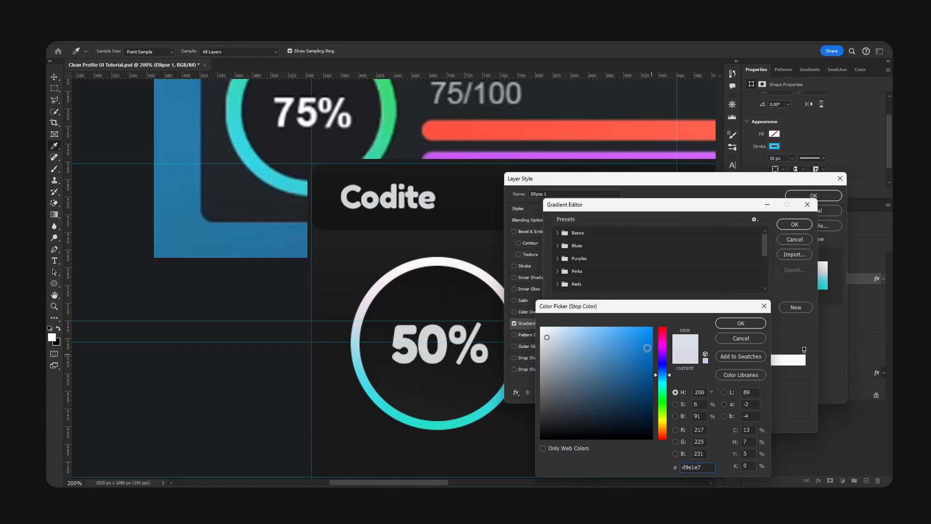
pyautogui.click(647, 348)
pyautogui.click(741, 323)
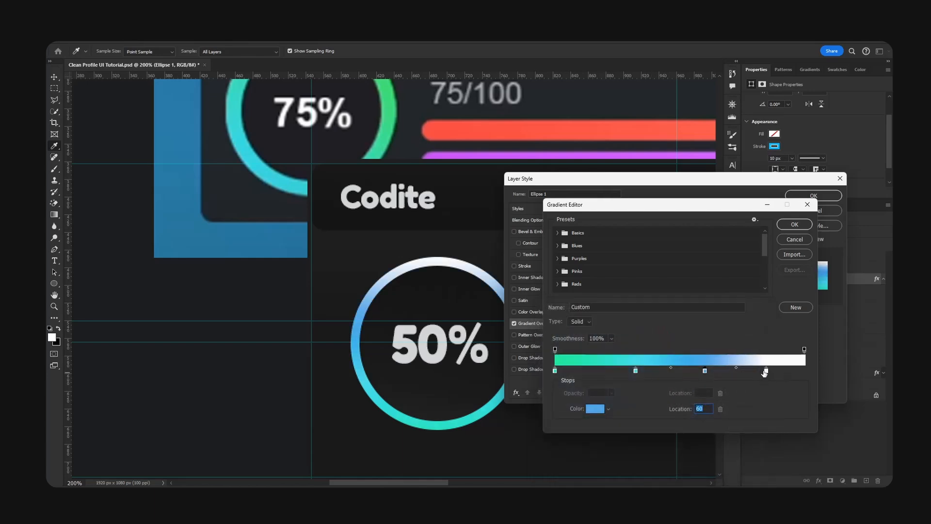
pyautogui.doubleClick(766, 371)
pyautogui.click(662, 380)
pyautogui.click(647, 327)
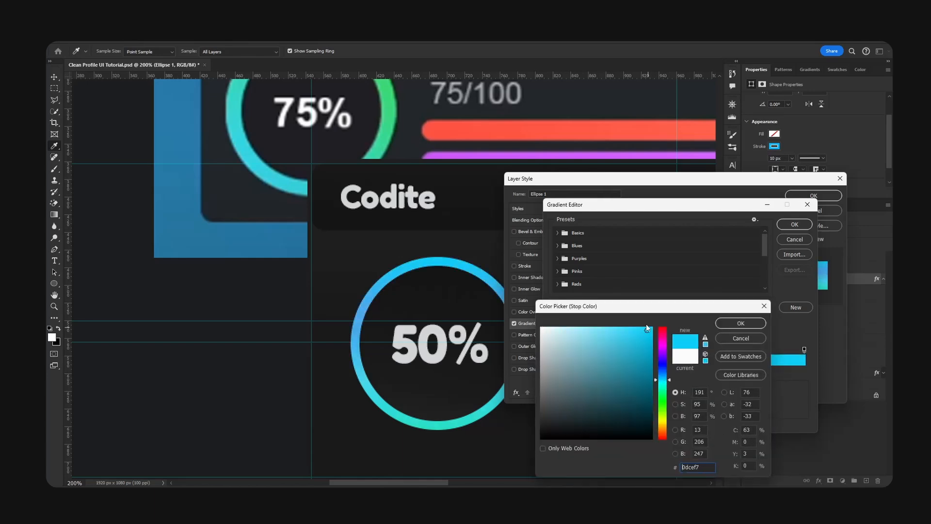
pyautogui.click(741, 323)
pyautogui.click(795, 225)
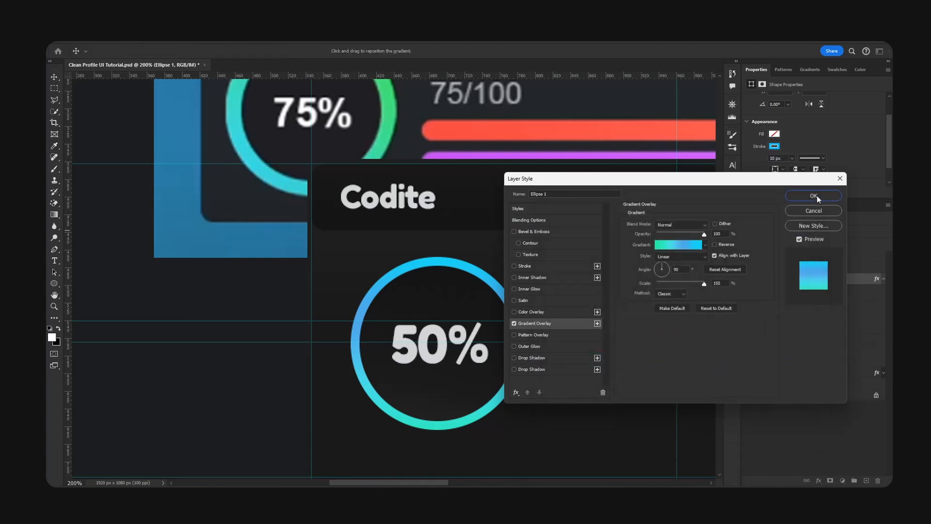
# Step: Angle the ring's gradient overlay diagonally toward the upper right and apply the layer style
pyautogui.click(669, 267)
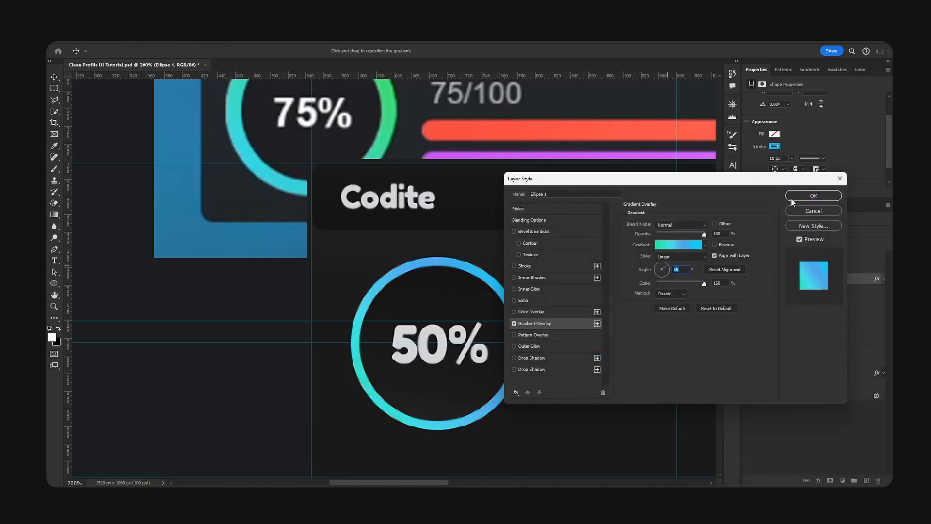
pyautogui.click(813, 195)
pyautogui.moveTo(650, 240); pyautogui.dragTo(474, 237)
pyautogui.hotkey('ctrl', '-')
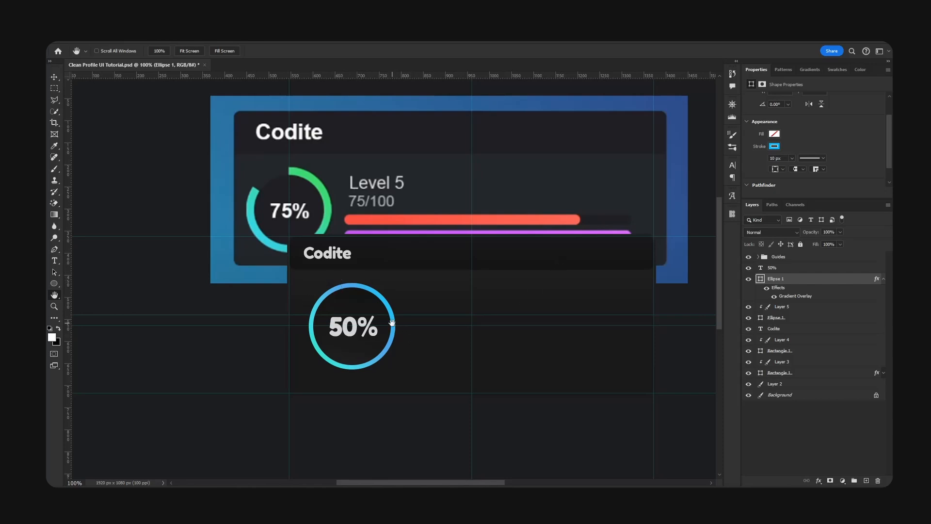
# Step: Set the gradient ring's stroke width to 15 px
pyautogui.scroll(-1, 820, 145)
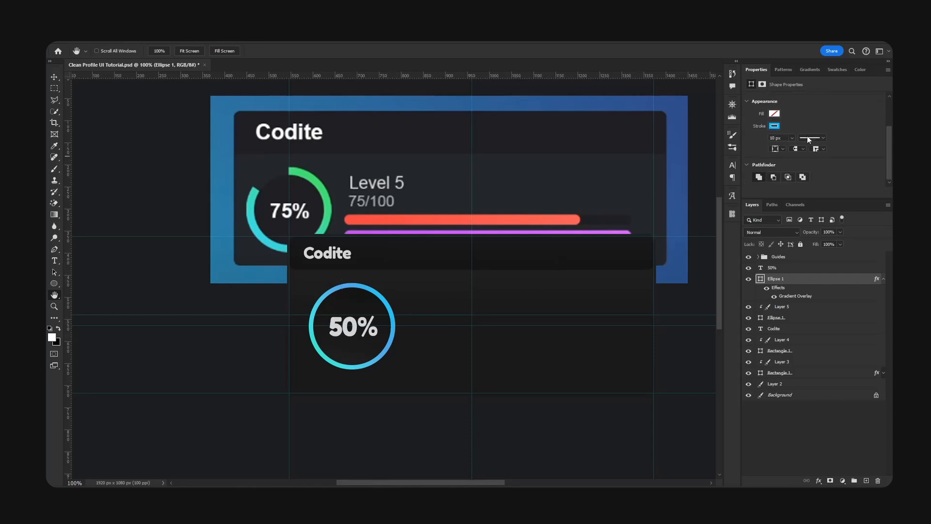
pyautogui.click(780, 137)
pyautogui.write('15')
pyautogui.press('Return')
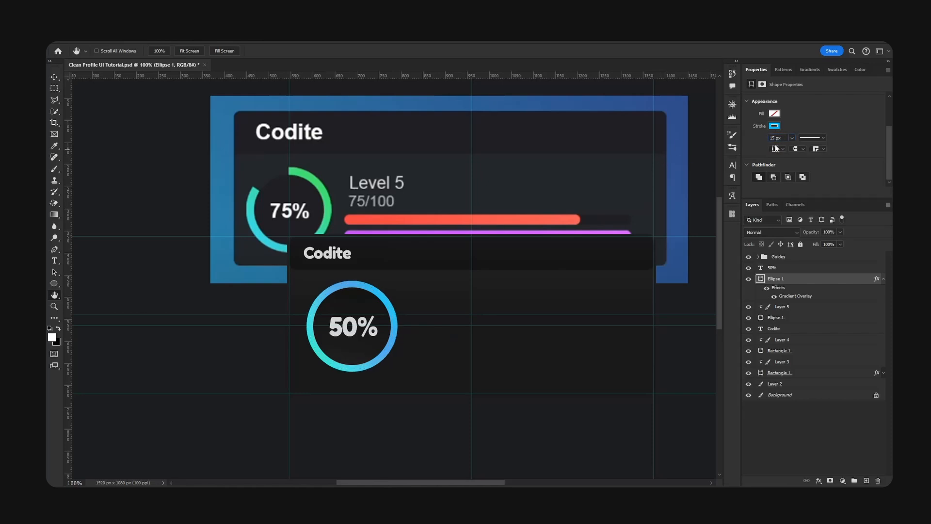
# Step: Scale the 50% text, ring and Layer 5 shading together about the centre to about 95%
pyautogui.moveTo(478, 293); pyautogui.dragTo(521, 275)
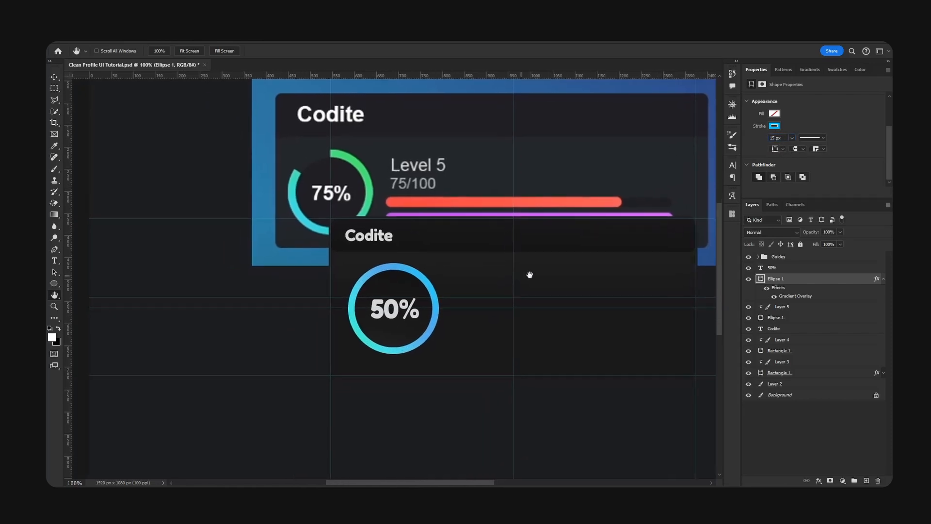
pyautogui.click(886, 280)
pyautogui.keyDown('shift'); pyautogui.click(782, 290); pyautogui.keyUp('shift')
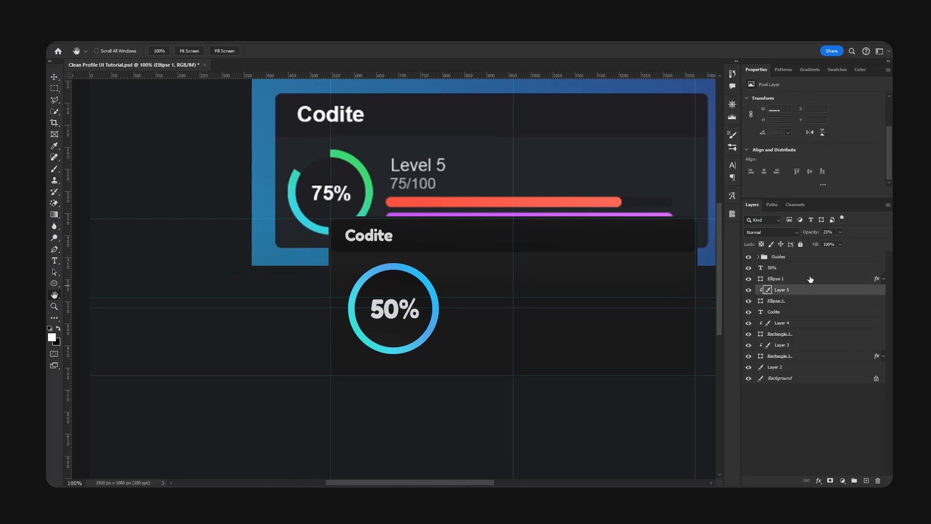
pyautogui.keyDown('shift'); pyautogui.click(772, 268); pyautogui.keyUp('shift')
pyautogui.hotkey('ctrl', 't')
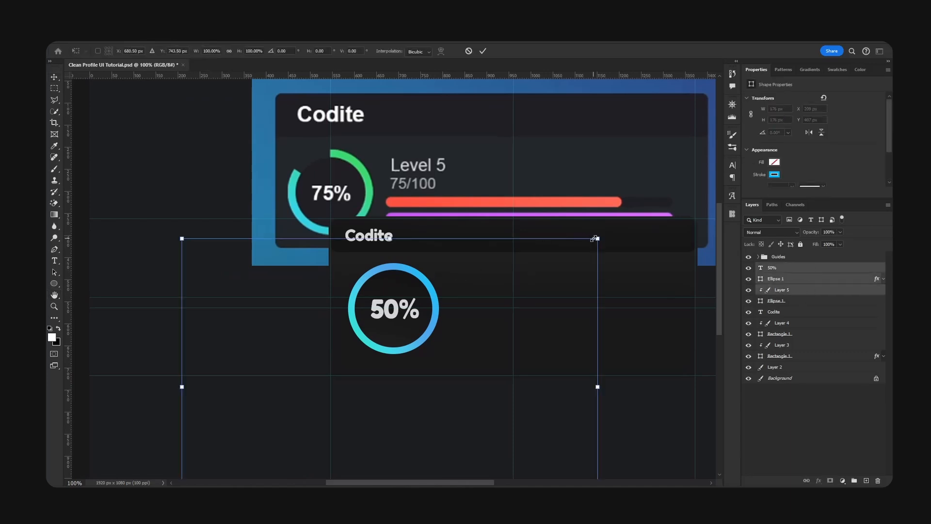
pyautogui.keyDown('alt'); pyautogui.moveTo(594, 239); pyautogui.dragTo(582, 245); pyautogui.keyUp('alt')
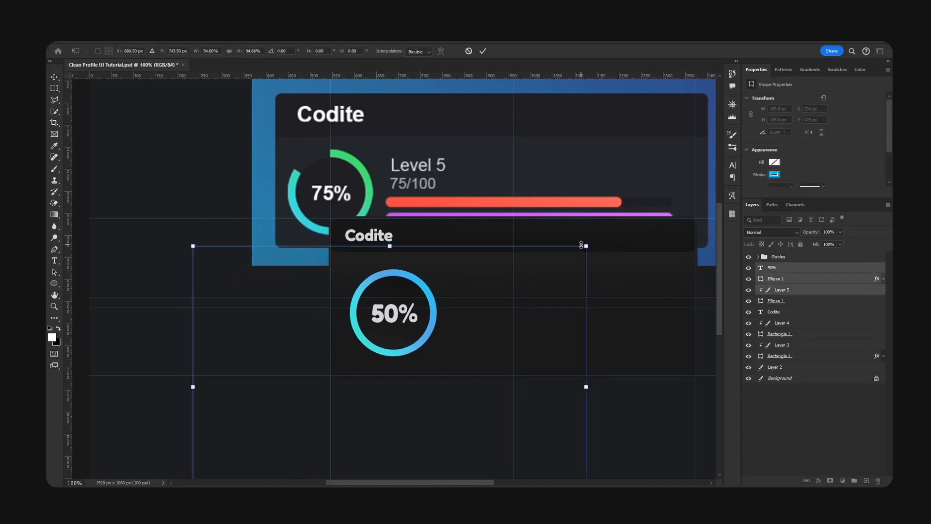
pyautogui.press('Return')
# Step: Nudge the 50% text, ring and Layer 5 shading slightly upward together
pyautogui.hotkey('ctrl', '+')
pyautogui.moveTo(447, 284)
pyautogui.mouseDown()
pyautogui.moveTo(443, 272)
pyautogui.moveTo(452, 268)
pyautogui.mouseUp()
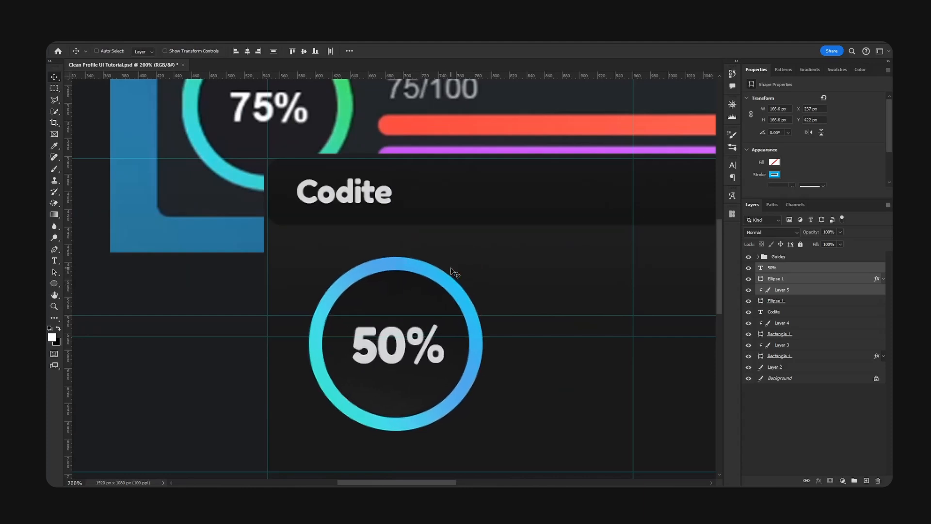
pyautogui.press('Up')
pyautogui.press('Up')
pyautogui.press('Up')
pyautogui.press('Up')
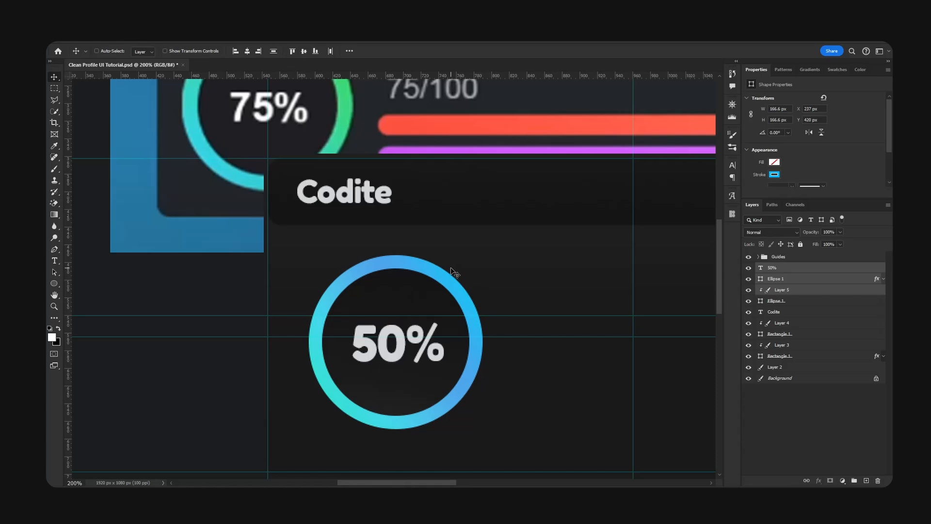
# Step: Group the 50% text, gradient ring, Layer 5 shading and the base circle into one layer group
pyautogui.hotkey('ctrl', '-')
pyautogui.hotkey('ctrl', 'g')
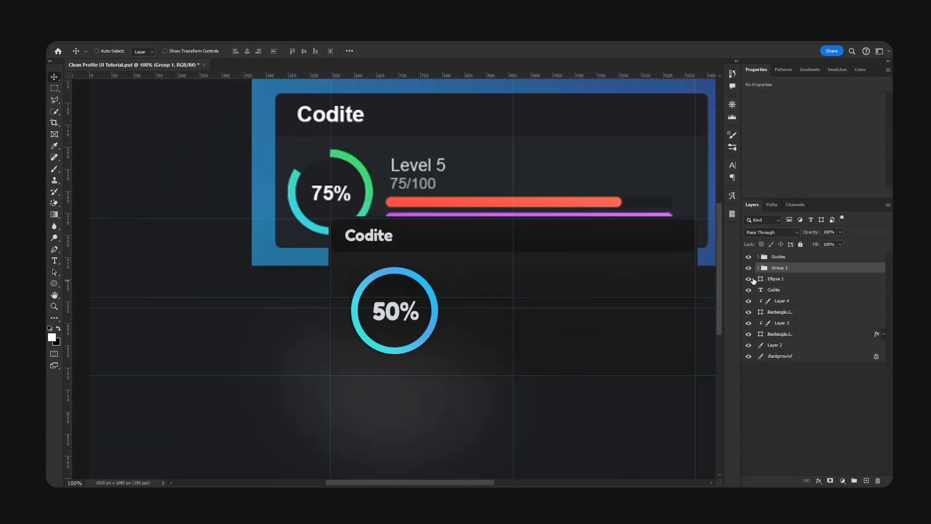
pyautogui.hotkey('ctrl', 'shift', 'g')
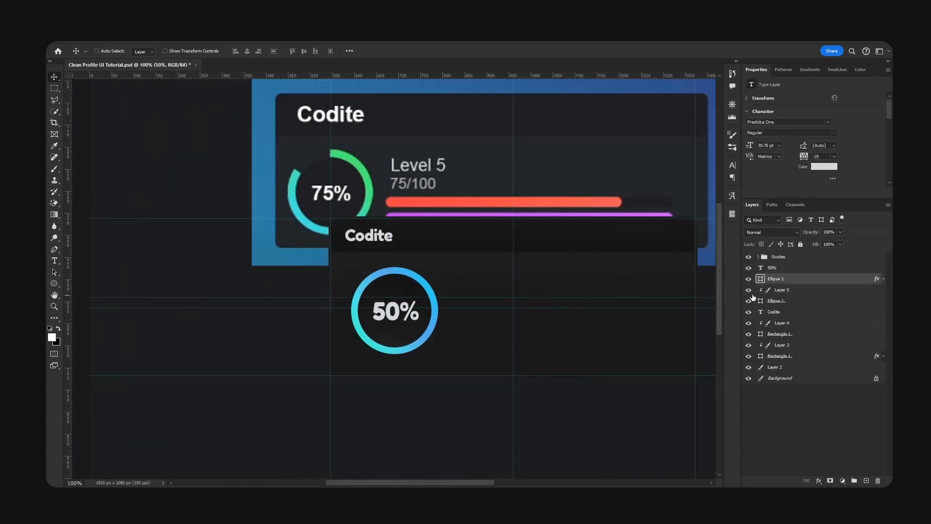
pyautogui.click(773, 270)
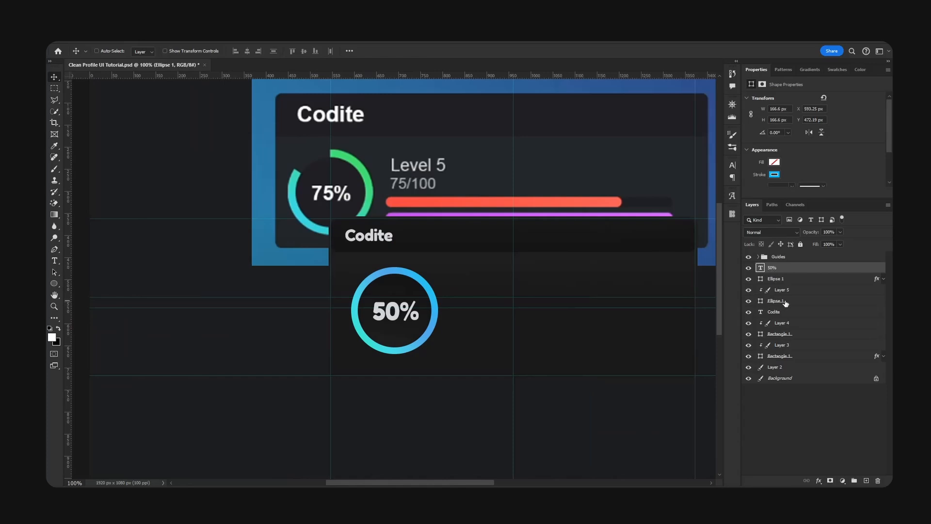
pyautogui.click(786, 302)
pyautogui.keyDown('shift'); pyautogui.click(792, 269); pyautogui.keyUp('shift')
pyautogui.hotkey('ctrl', 'g')
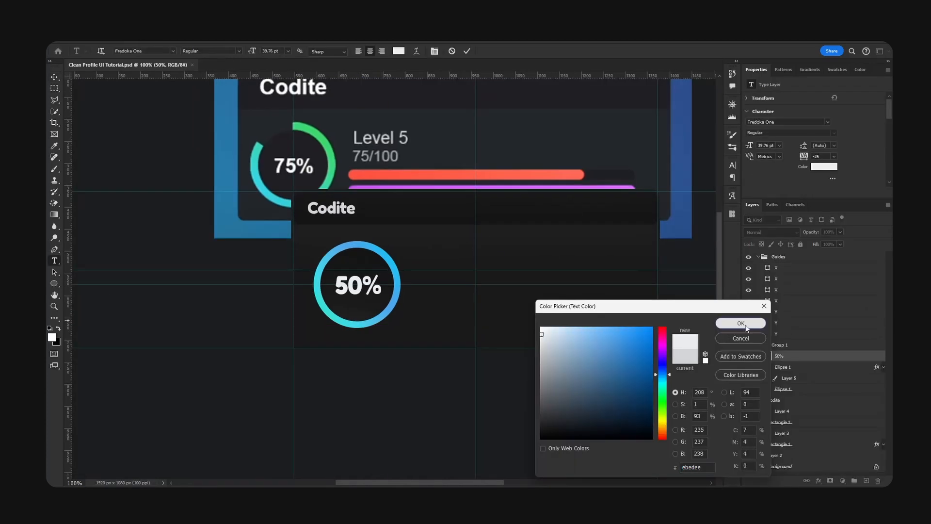
# Step: Set the 50% text's colour to ebedee and brighten the Codite title to a matching off-white
pyautogui.click(738, 322)
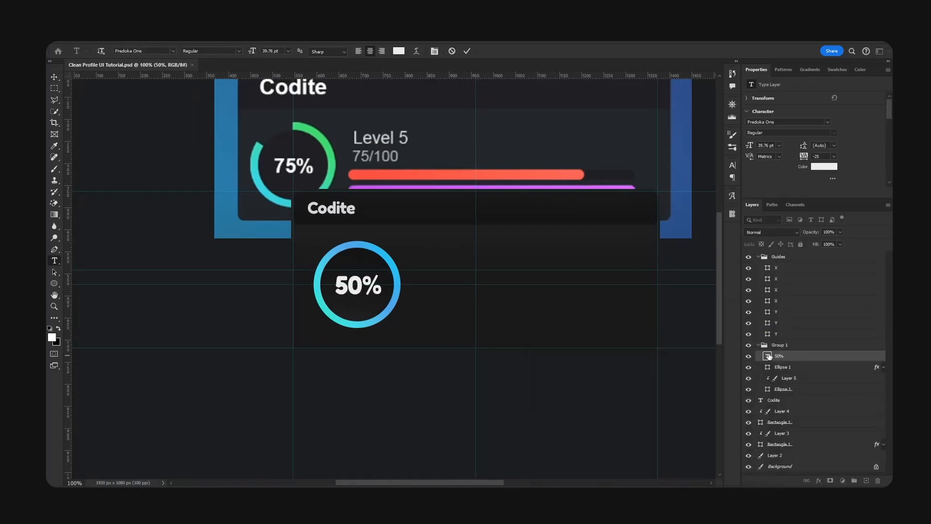
pyautogui.click(339, 210)
pyautogui.hotkey('ctrl', 'a')
pyautogui.click(399, 51)
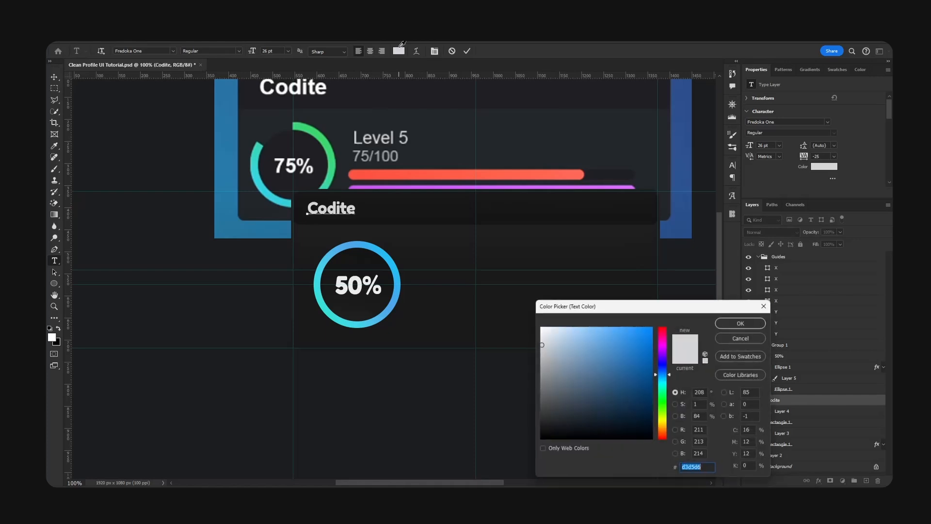
pyautogui.click(741, 323)
pyautogui.hotkey('ctrl', 'Return')
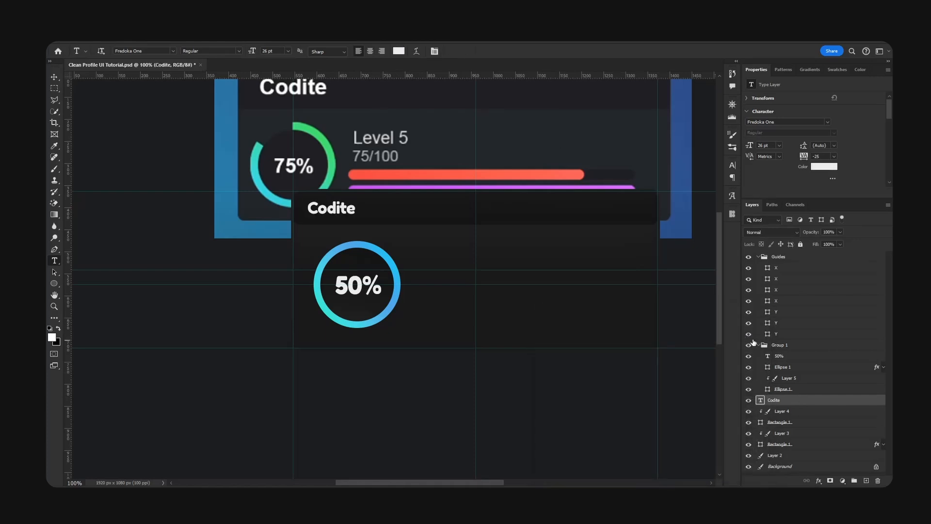
# Step: Collapse the layer groups and move the reference image on Layer 2 up so its purple bar clears the card
pyautogui.click(759, 345)
pyautogui.click(758, 256)
pyautogui.press('v')
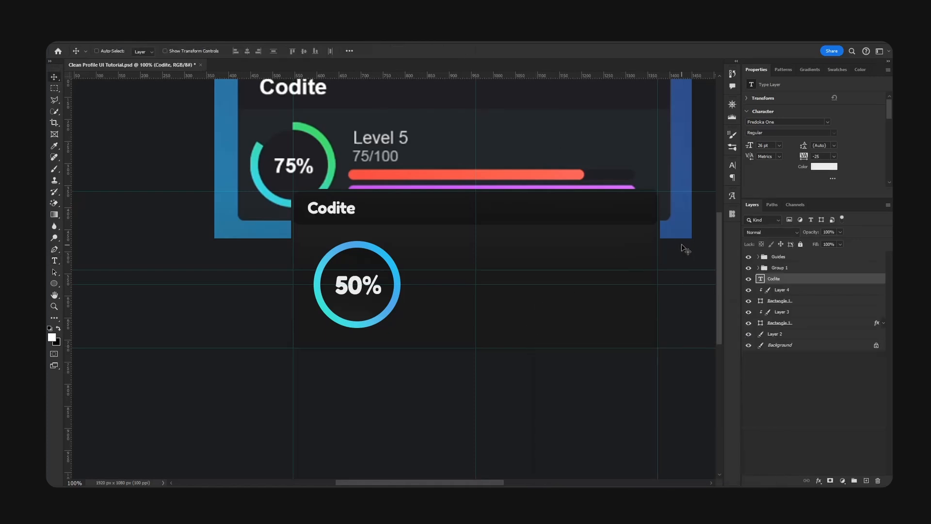
pyautogui.moveTo(512, 171); pyautogui.dragTo(536, 226)
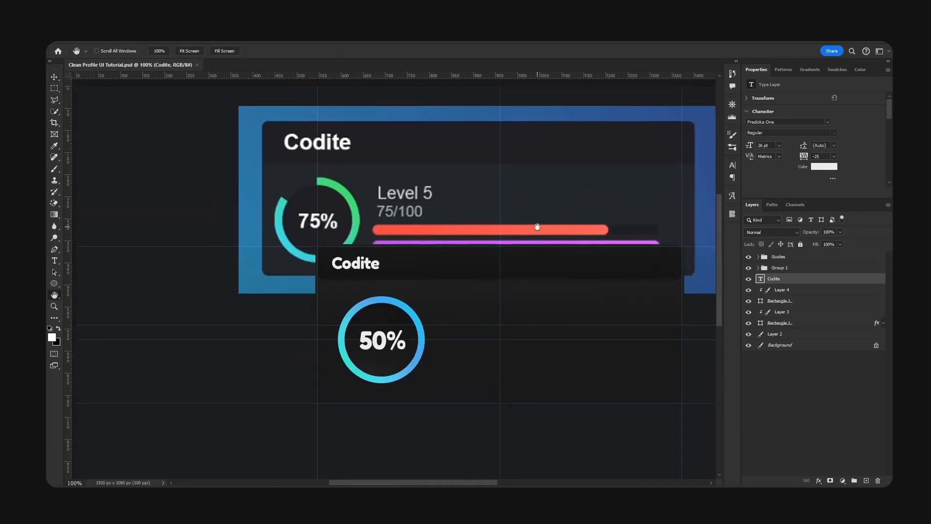
pyautogui.keyDown('ctrl'); pyautogui.click(566, 187); pyautogui.keyUp('ctrl')
pyautogui.moveTo(577, 189); pyautogui.dragTo(578, 153)
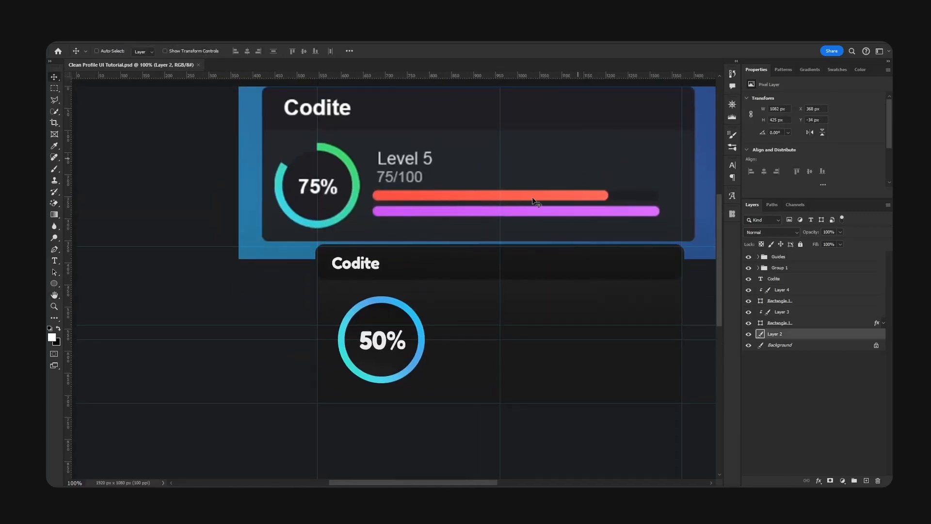
# Step: Duplicate the 50% text to the right of the ring and change the copy to read Level 5
pyautogui.keyDown('ctrl'); pyautogui.click(389, 339); pyautogui.keyUp('ctrl')
pyautogui.moveTo(389, 340); pyautogui.dragTo(468, 316)
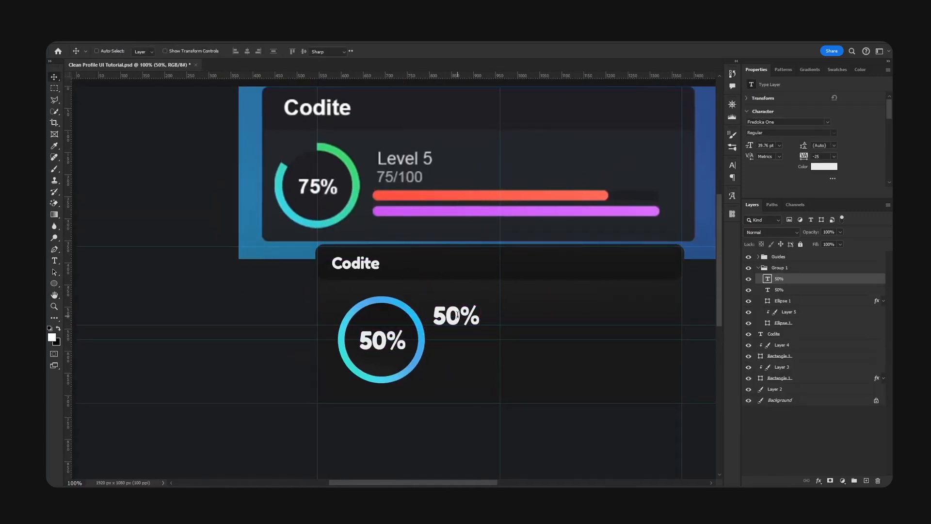
pyautogui.press('t')
pyautogui.press('Return')
pyautogui.write('Level 5')
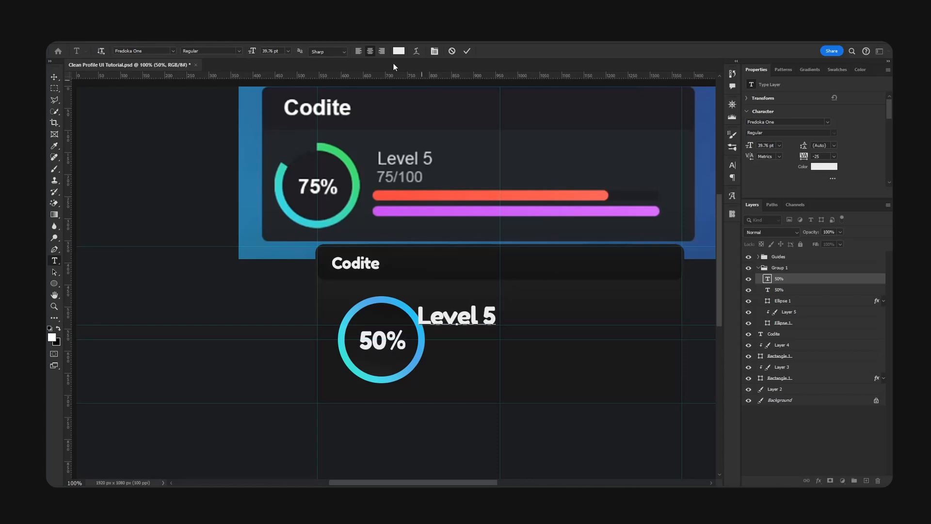
# Step: Set the Level 5 text's font size to 24 pt
pyautogui.hotkey('ctrl', 'a')
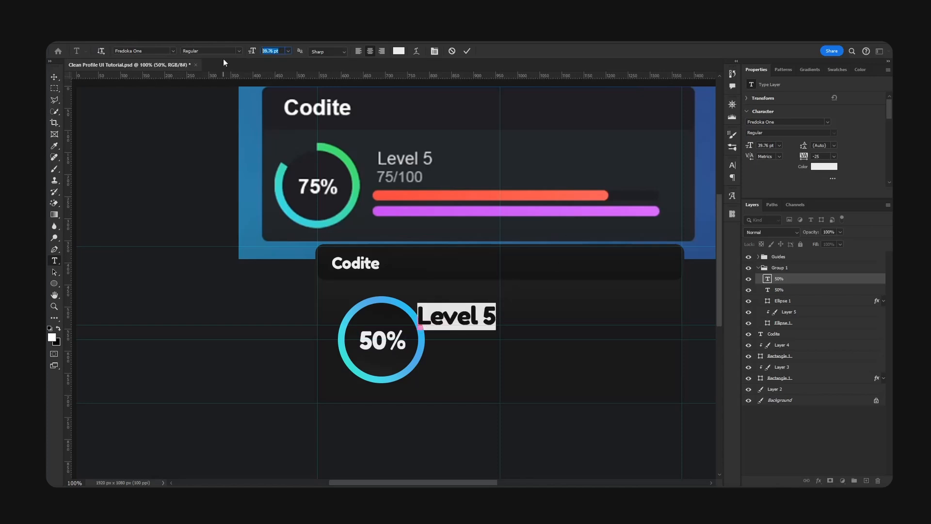
pyautogui.press('Return')
pyautogui.click(54, 77)
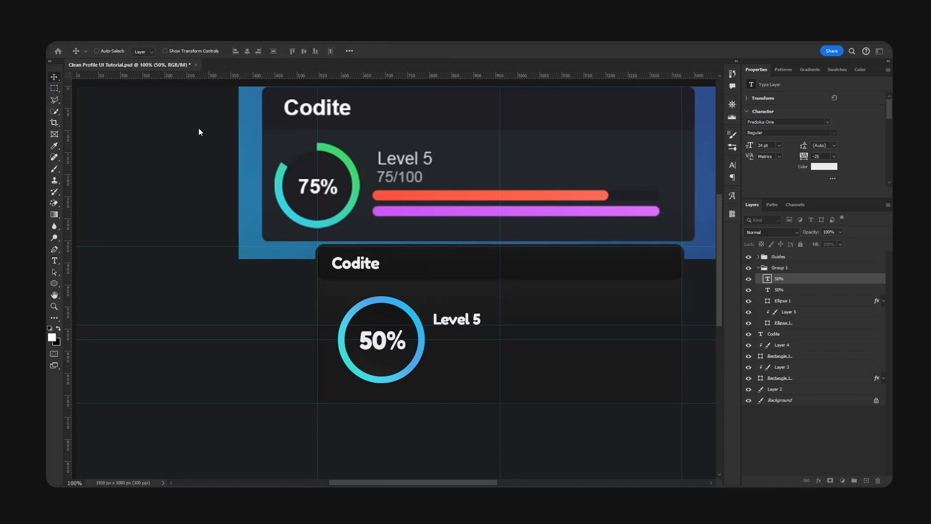
# Step: Move the Level 5 text up beside the ring and place a copied vertical guide along its left edge
pyautogui.moveTo(482, 315); pyautogui.dragTo(487, 307)
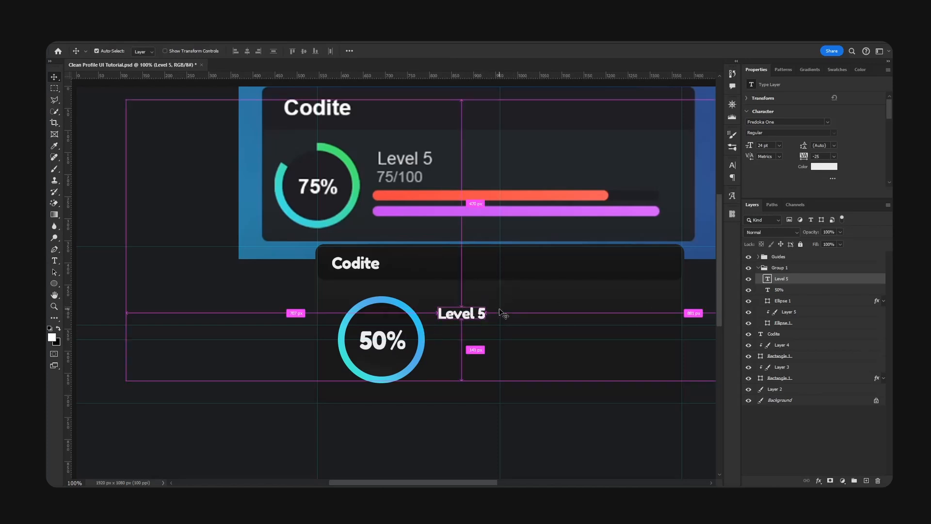
pyautogui.keyDown('ctrl'); pyautogui.click(500, 311); pyautogui.keyUp('ctrl')
pyautogui.moveTo(513, 315); pyautogui.dragTo(435, 313)
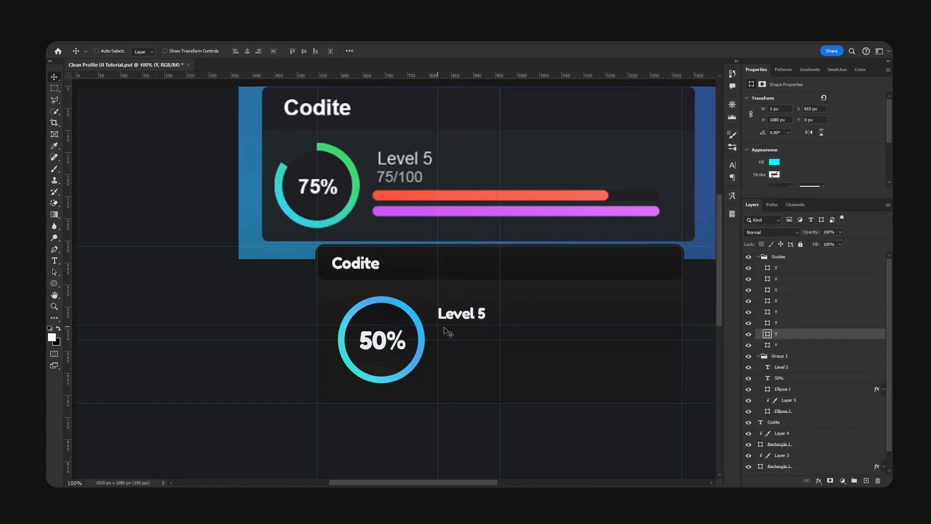
pyautogui.keyDown('ctrl'); pyautogui.click(483, 319); pyautogui.keyUp('ctrl')
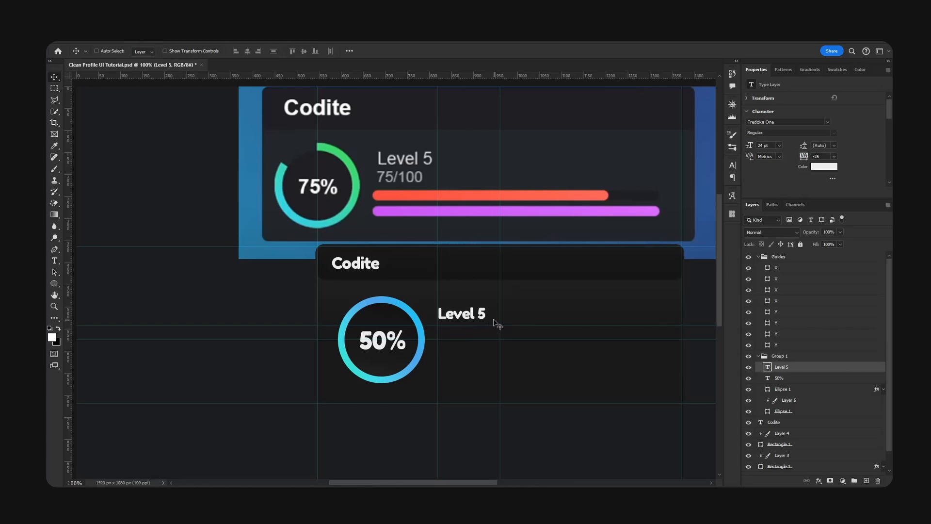
# Step: Duplicate the Level 5 text directly below itself and change the copy to read 75/100
pyautogui.moveTo(484, 314); pyautogui.dragTo(478, 333)
pyautogui.doubleClick(477, 332)
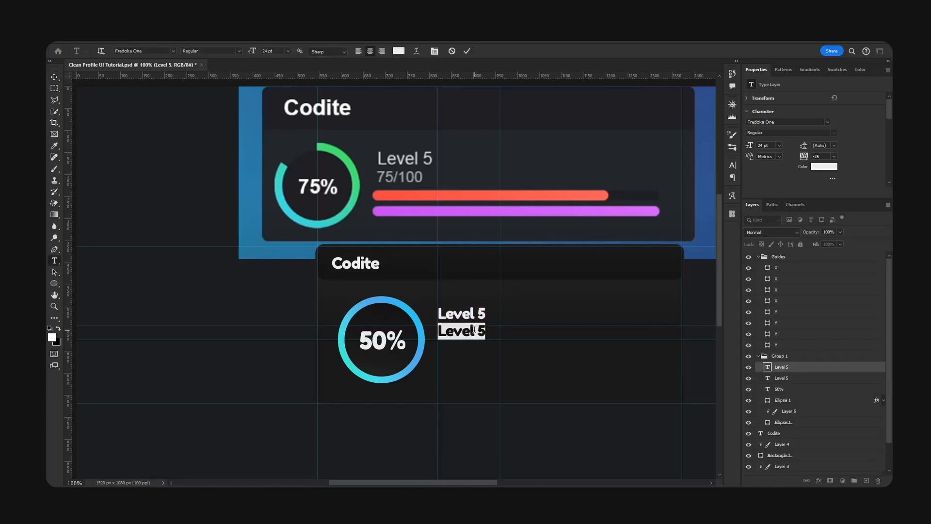
pyautogui.write('75/100')
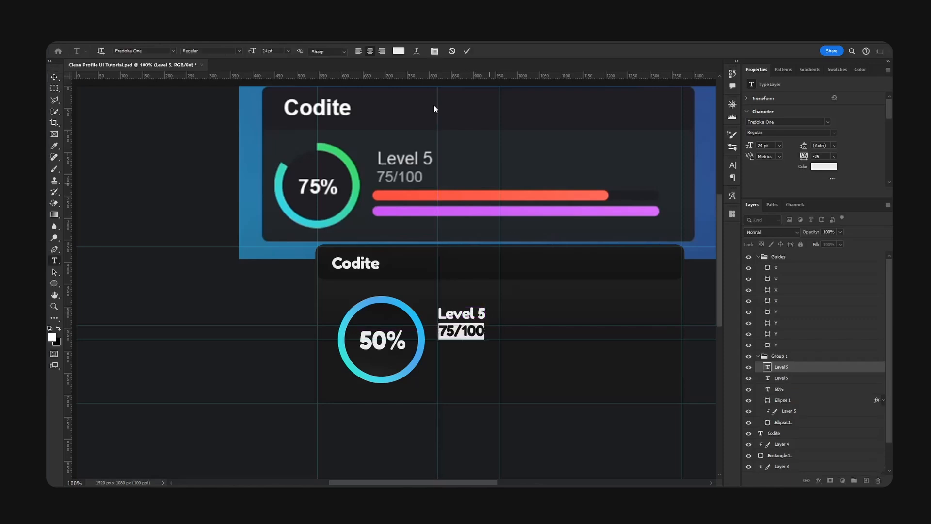
# Step: Left-align the 75/100 text, colour it 909090 and set its font size to 16 pt
pyautogui.click(370, 51)
pyautogui.click(399, 51)
pyautogui.write('909090')
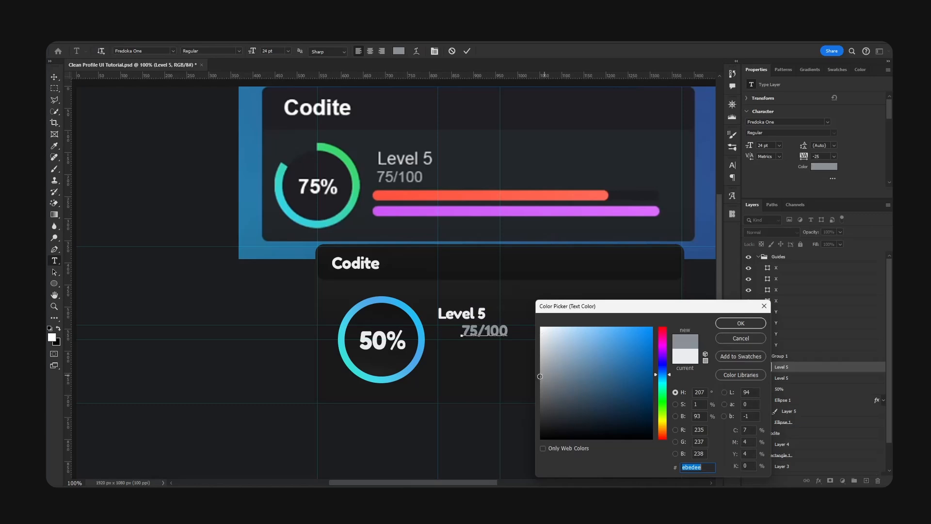
pyautogui.click(740, 323)
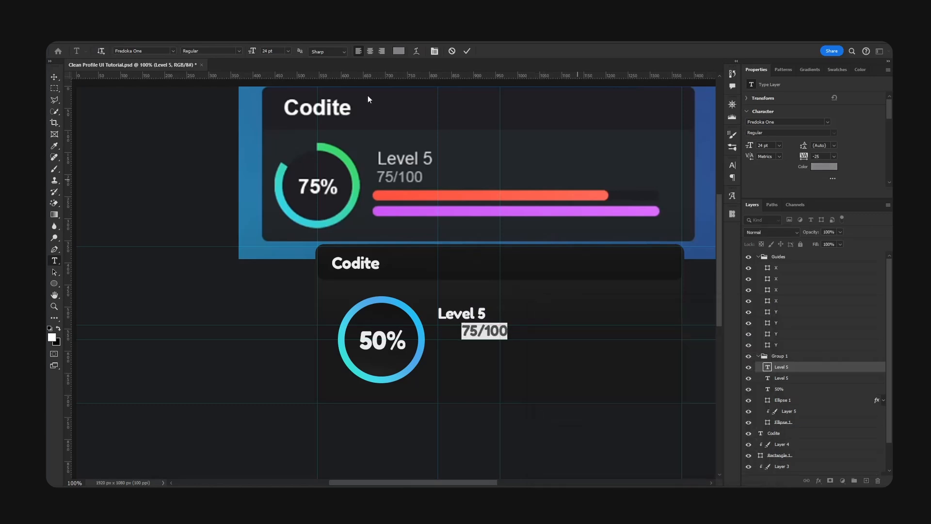
pyautogui.press('Return')
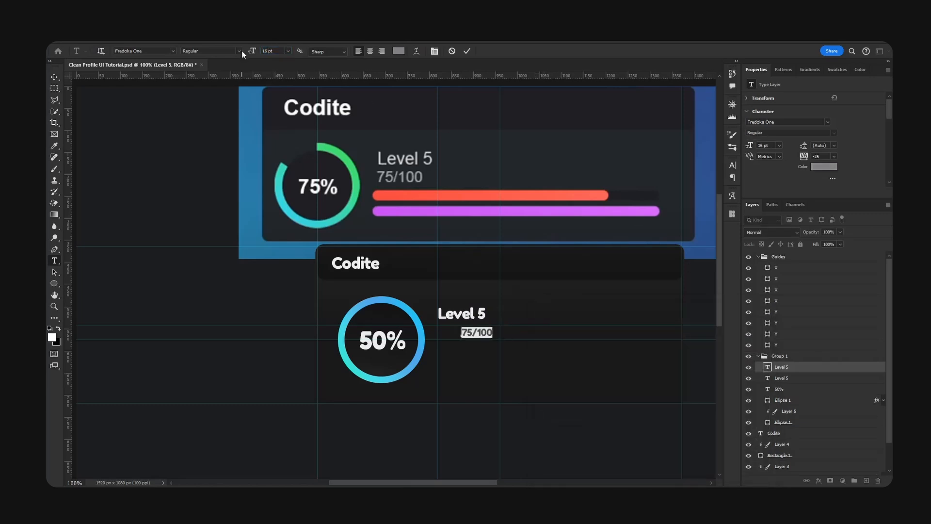
# Step: Line the 75/100 text up with the vertical guide under Level 5 and tighten the gap between the two texts
pyautogui.click(55, 77)
pyautogui.moveTo(498, 339); pyautogui.dragTo(466, 317)
pyautogui.keyDown('ctrl'); pyautogui.click(470, 316); pyautogui.keyUp('ctrl')
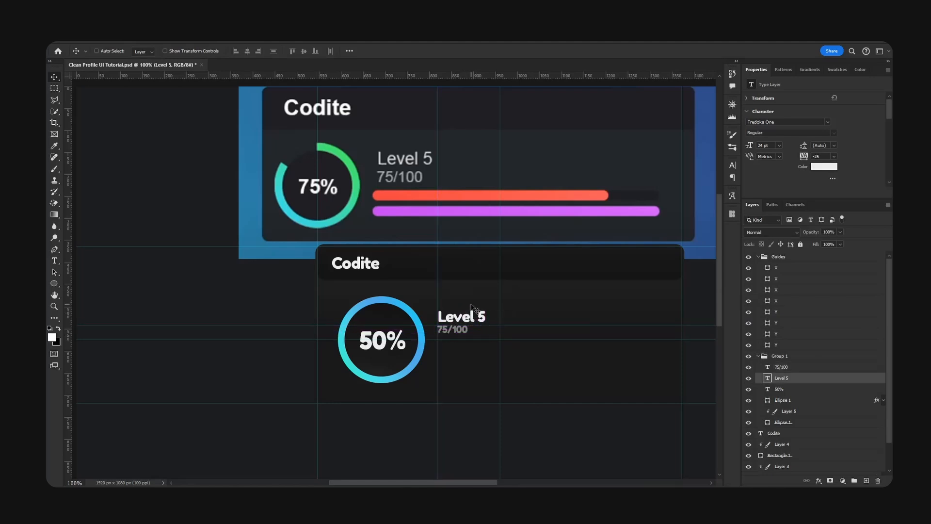
pyautogui.hotkey('ctrl', '+')
pyautogui.keyDown('ctrl'); pyautogui.click(529, 381); pyautogui.keyUp('ctrl')
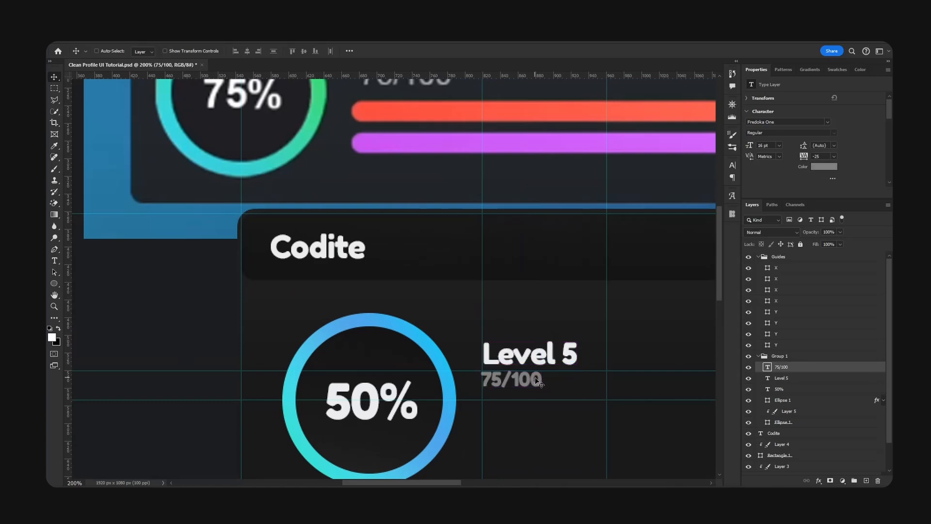
pyautogui.moveTo(530, 382); pyautogui.dragTo(531, 383)
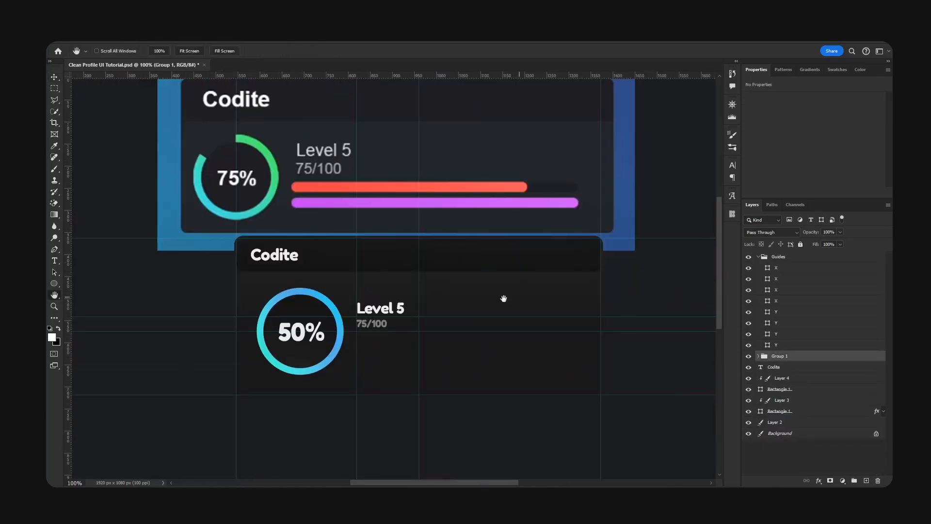
# Step: Collapse the Guides group, check Group 1's contents by toggling its visibility, and add a new layer above it
pyautogui.click(759, 257)
pyautogui.click(750, 268)
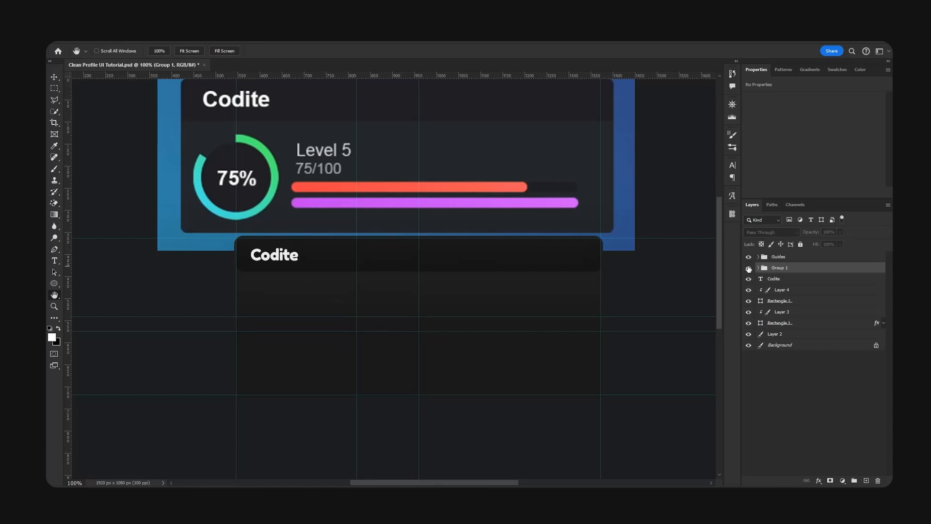
pyautogui.click(750, 268)
pyautogui.click(866, 480)
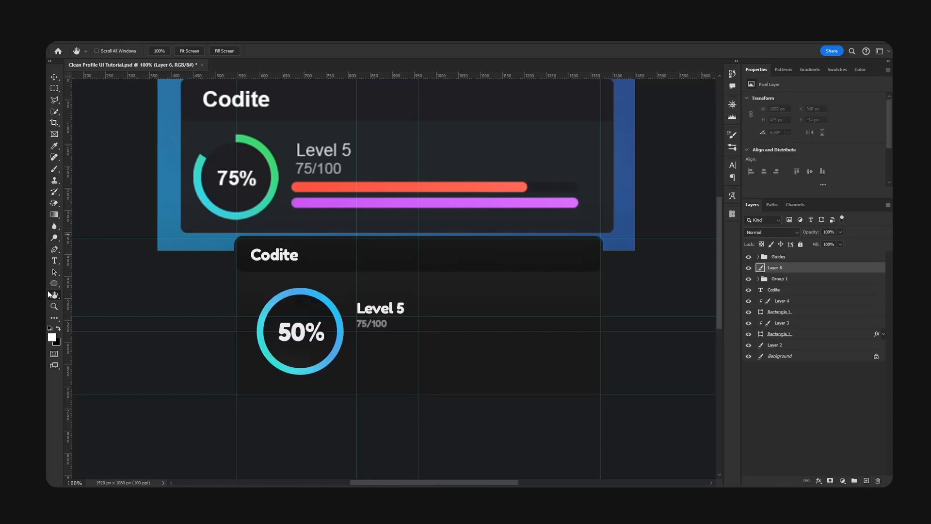
# Step: Draw a rounded bar about 508 by 17 px under the 75/100 text, filled with the reference's dark track colour
pyautogui.click(54, 283)
pyautogui.rightClick(54, 283)
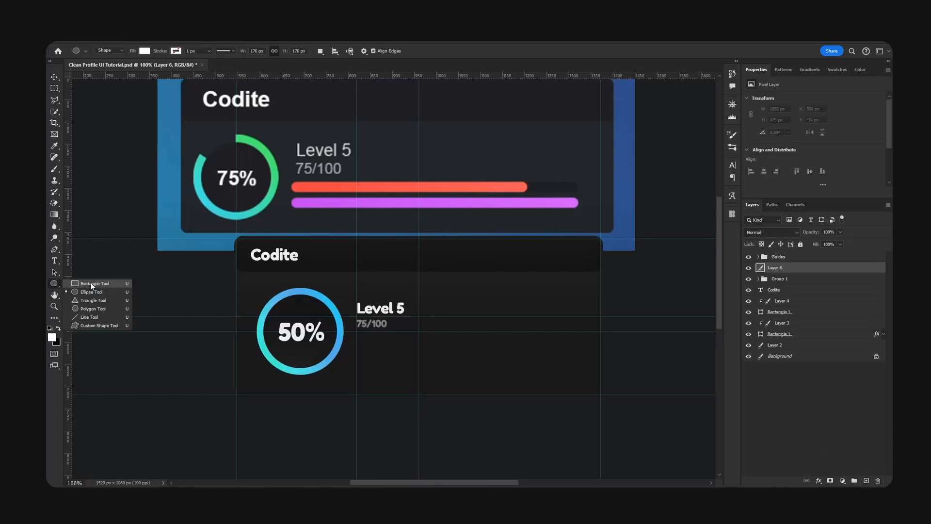
pyautogui.click(91, 283)
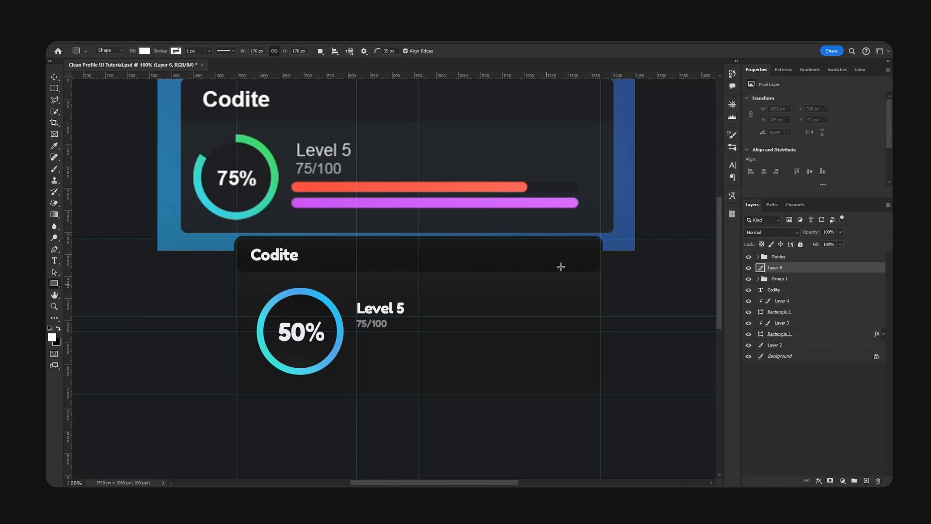
pyautogui.click(563, 182)
pyautogui.moveTo(356, 336); pyautogui.dragTo(581, 343)
pyautogui.press('v')
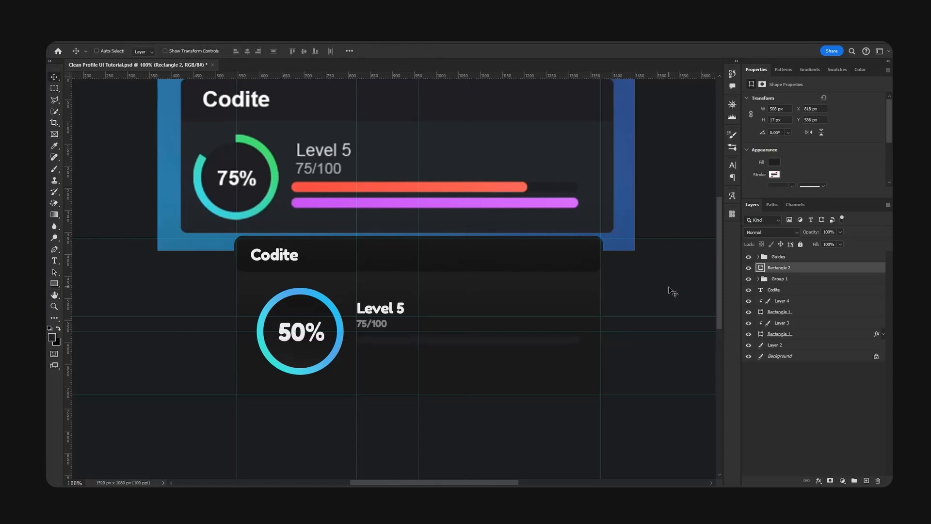
# Step: Set the dark bar's height to 20 px
pyautogui.hotkey('ctrl', 't')
pyautogui.moveTo(459, 348); pyautogui.dragTo(460, 348)
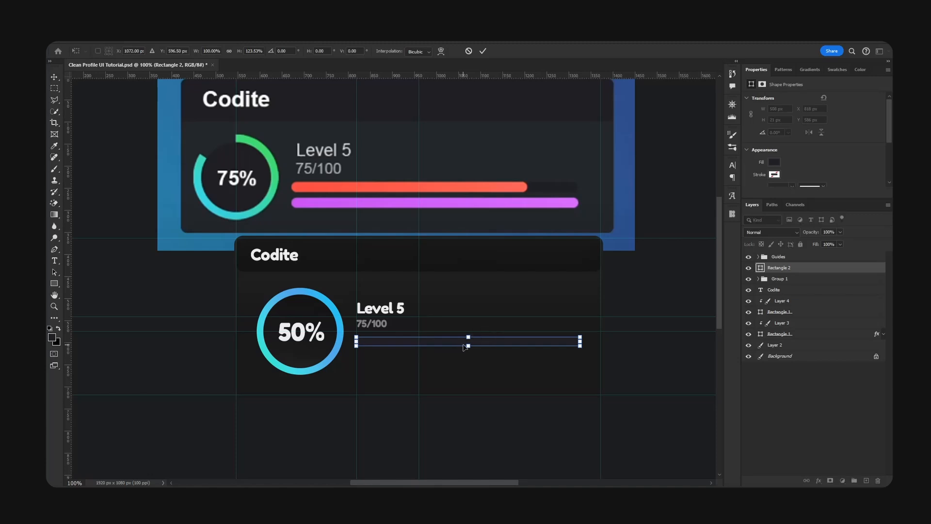
pyautogui.press('Return')
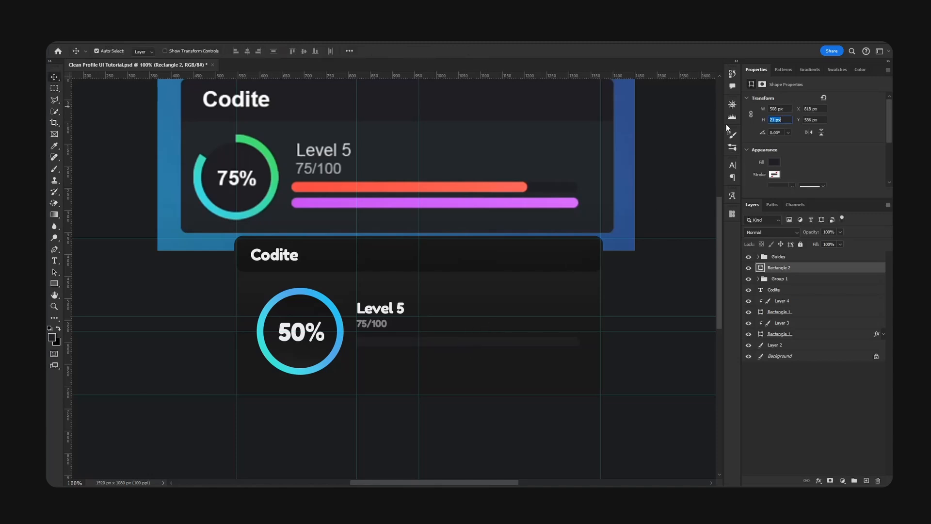
pyautogui.hotkey('ctrl', 't')
pyautogui.click(466, 210)
pyautogui.click(781, 121)
# Step: Duplicate the dark bar and fill the copy with a saturated pinkish red based on the reference's orange bar
pyautogui.hotkey('ctrl', 'j')
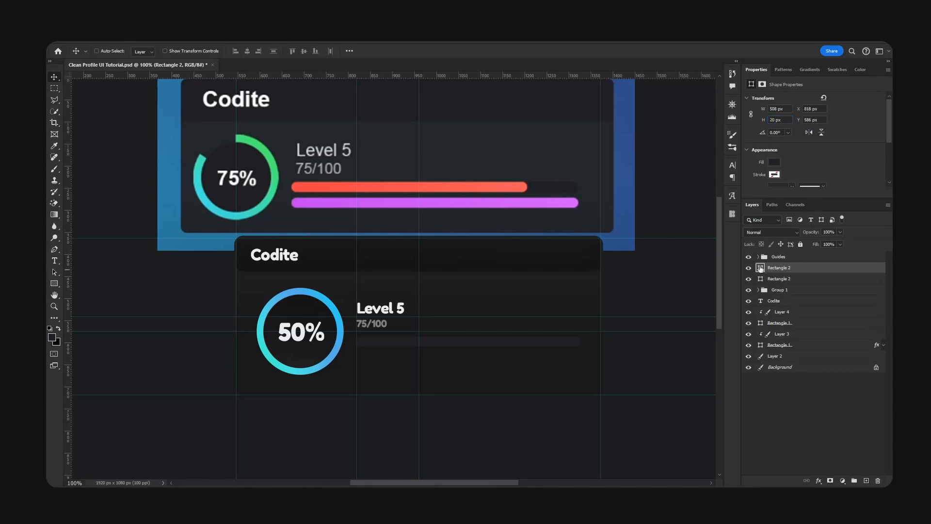
pyautogui.doubleClick(761, 267)
pyautogui.click(391, 186)
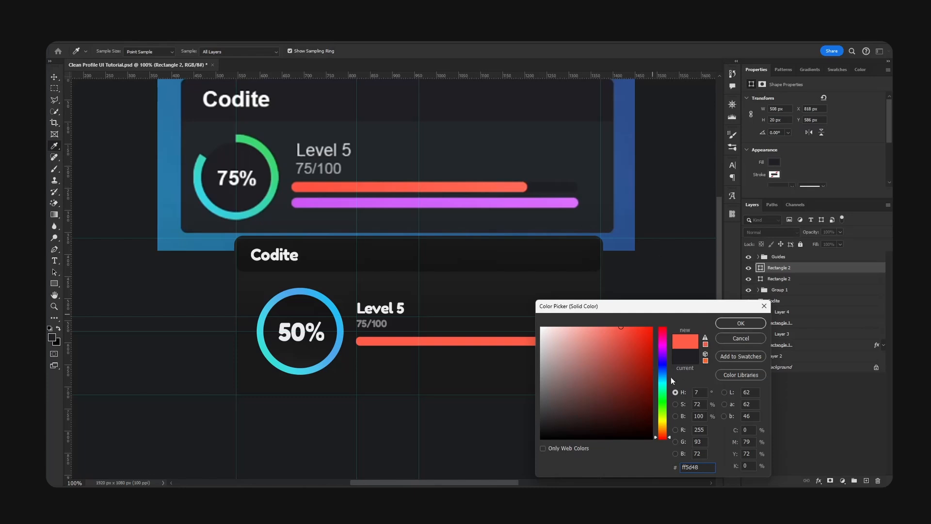
pyautogui.moveTo(673, 381)
pyautogui.mouseDown()
pyautogui.moveTo(666, 378)
pyautogui.moveTo(663, 414)
pyautogui.moveTo(665, 330)
pyautogui.mouseUp()
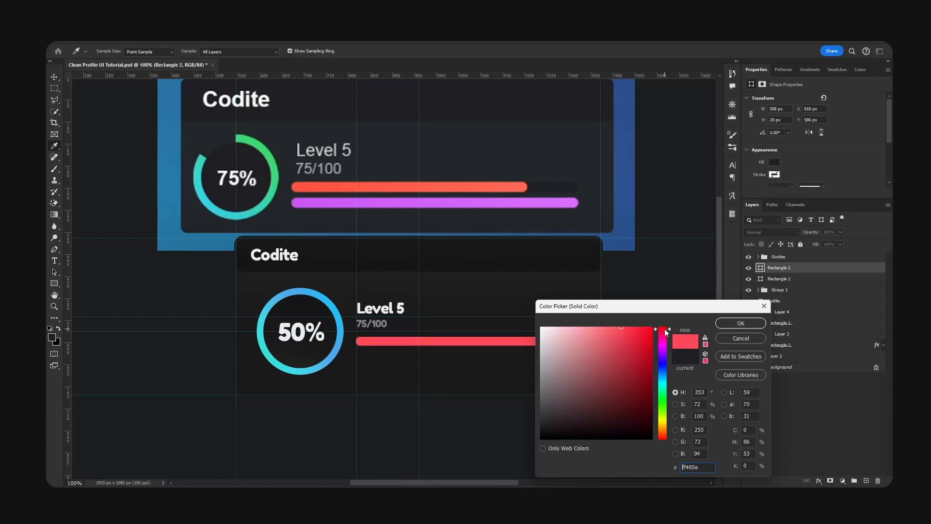
pyautogui.click(634, 328)
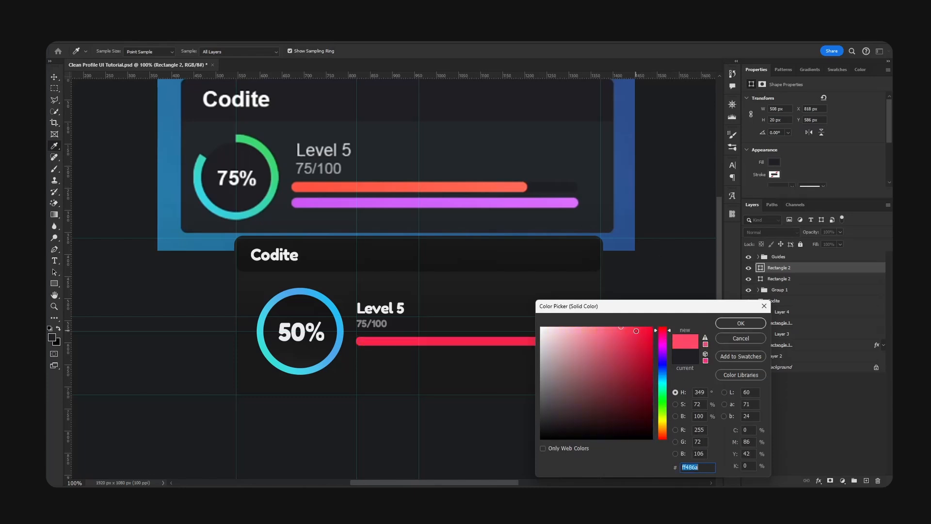
pyautogui.click(733, 324)
# Step: Shorten the red bar from its right end to about 397 px wide
pyautogui.hotkey('ctrl', 't')
pyautogui.moveTo(581, 341); pyautogui.dragTo(480, 356)
pyautogui.press('Return')
# Step: Group the red bar with its dark track and duplicate the group 12 px below the original
pyautogui.keyDown('shift'); pyautogui.click(795, 279); pyautogui.keyUp('shift')
pyautogui.hotkey('ctrl', 'g')
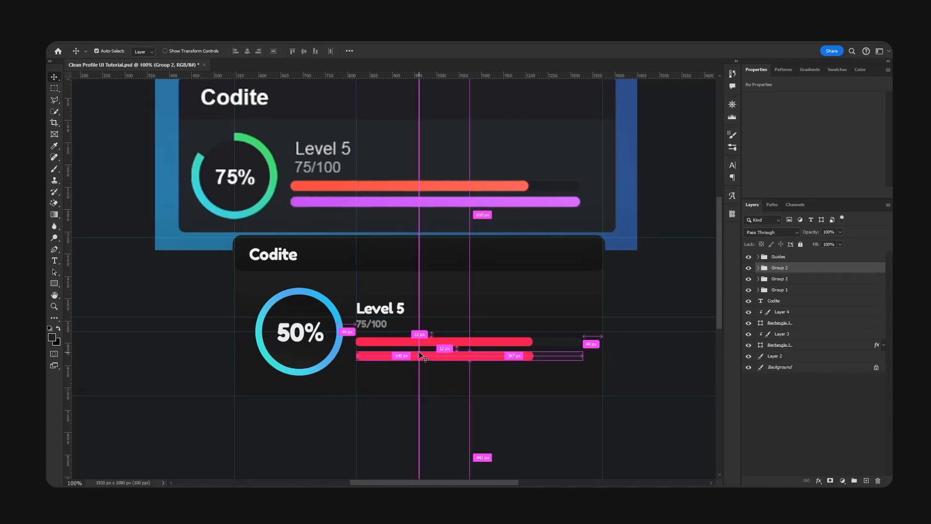
pyautogui.hotkey('ctrl', '+')
pyautogui.moveTo(419, 352); pyautogui.dragTo(445, 223)
pyautogui.hotkey('ctrl', '+')
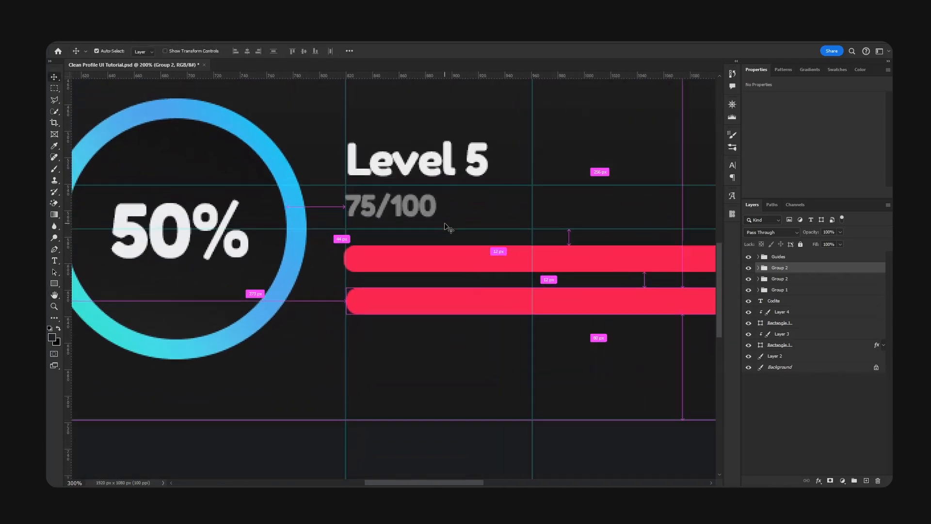
# Step: Nudge the upper bar group so its left edge lines up with the vertical guide and the lower bar
pyautogui.keyDown('ctrl'); pyautogui.click(623, 266); pyautogui.keyUp('ctrl')
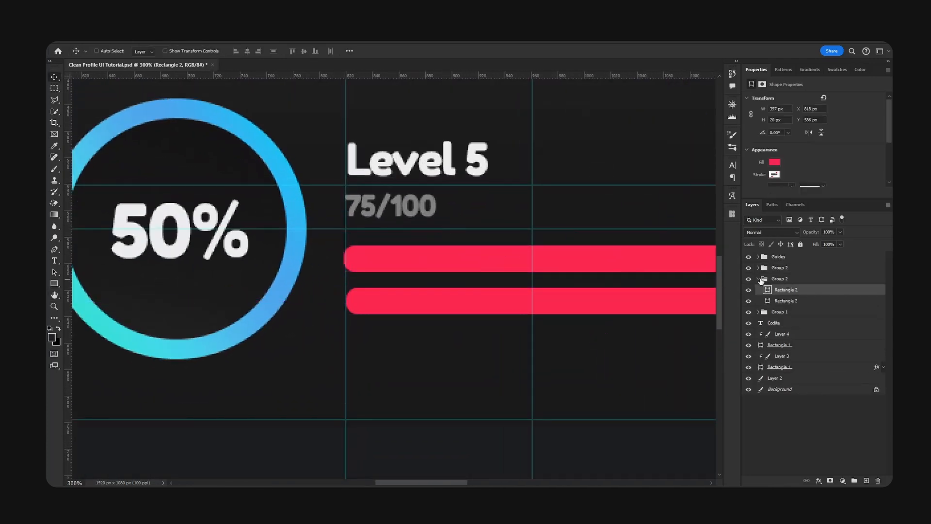
pyautogui.click(760, 280)
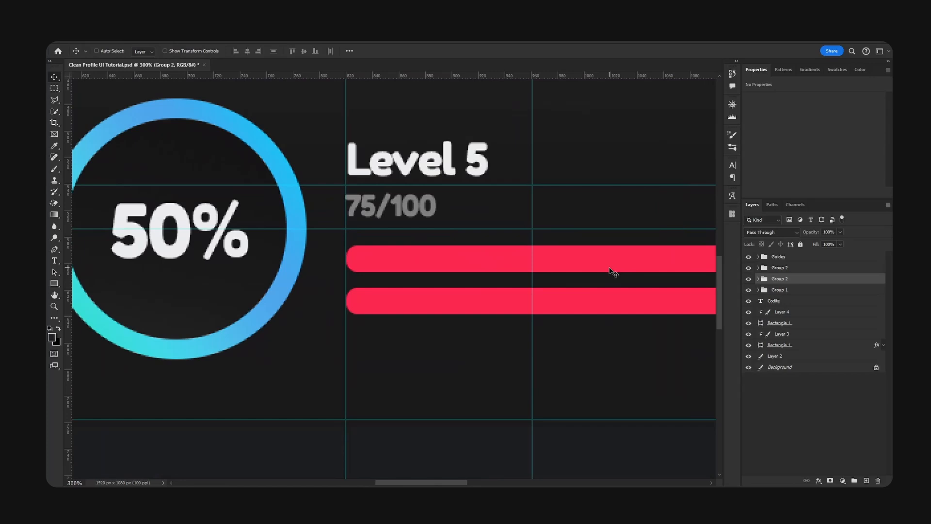
pyautogui.press('space')
pyautogui.moveTo(605, 270); pyautogui.dragTo(332, 280)
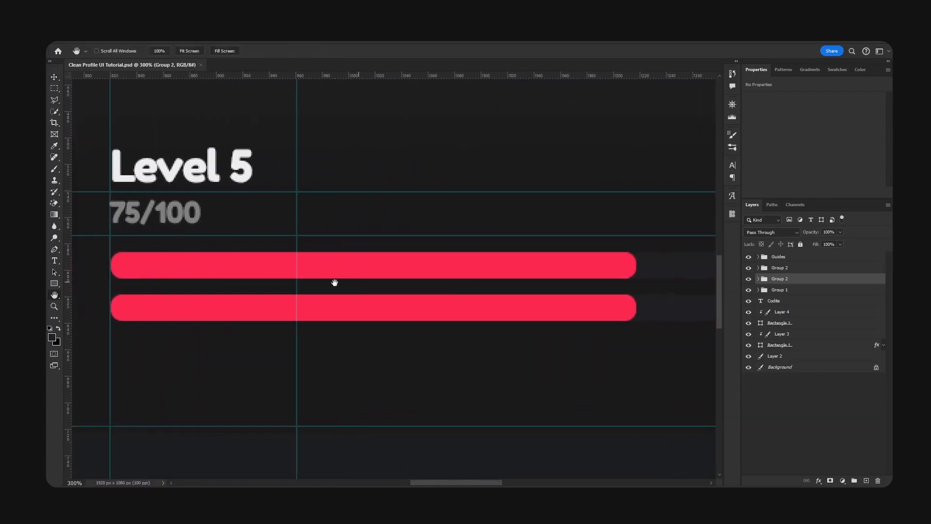
# Step: Recolour the lower red bar to a purple matching the reference's second bar
pyautogui.keyDown('ctrl'); pyautogui.click(636, 309); pyautogui.keyUp('ctrl')
pyautogui.hotkey('ctrl', '-')
pyautogui.hotkey('ctrl', '-')
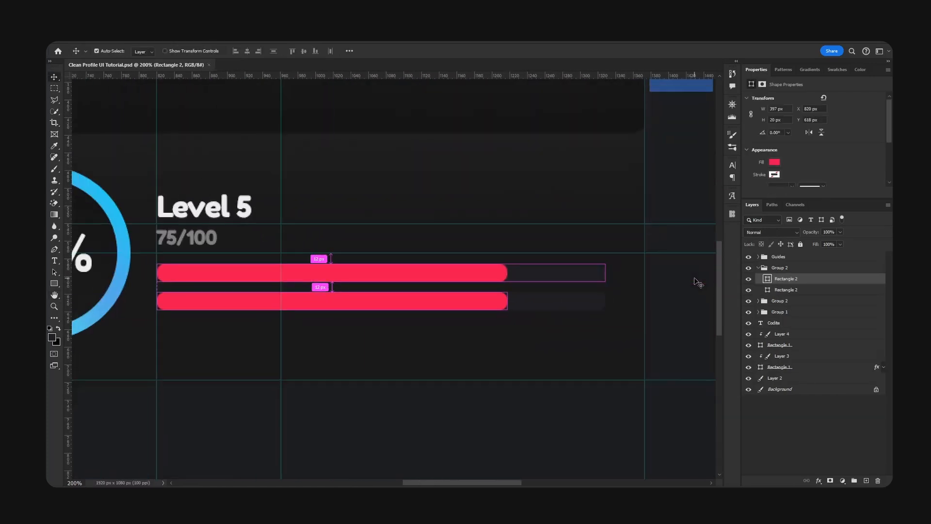
pyautogui.scroll(1, 530, 287)
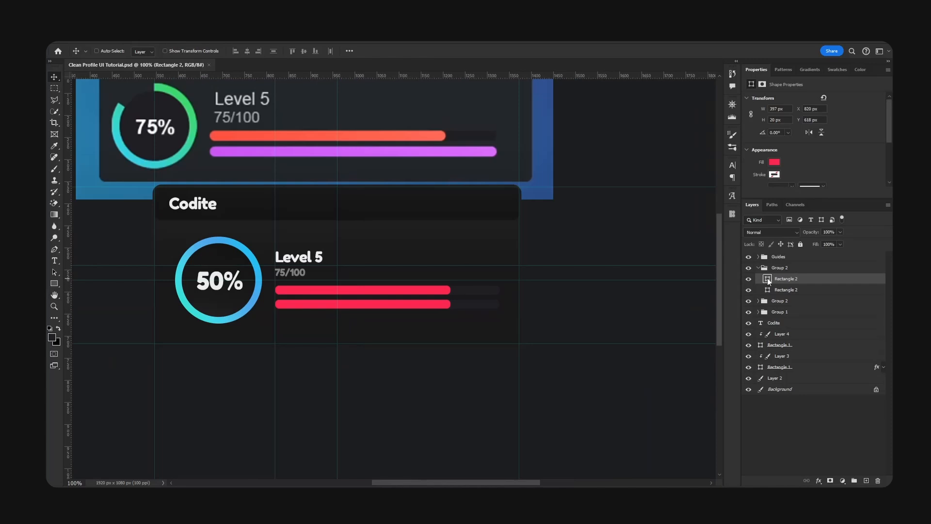
pyautogui.doubleClick(768, 280)
pyautogui.moveTo(663, 330); pyautogui.dragTo(669, 351)
pyautogui.moveTo(613, 332); pyautogui.dragTo(615, 332)
pyautogui.click(741, 323)
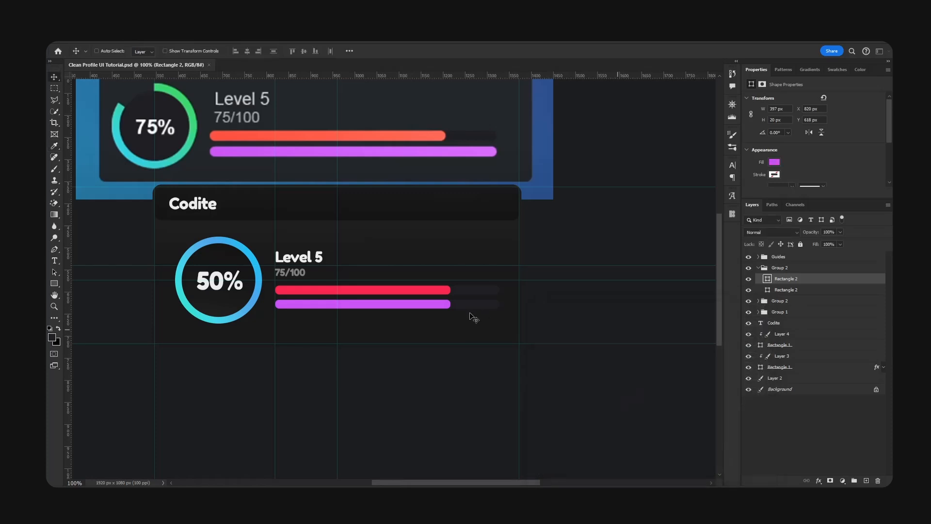
# Step: Shorten the purple bar from its right end to about 271 px wide and save the document
pyautogui.hotkey('ctrl', 't')
pyautogui.moveTo(451, 304); pyautogui.dragTo(395, 303)
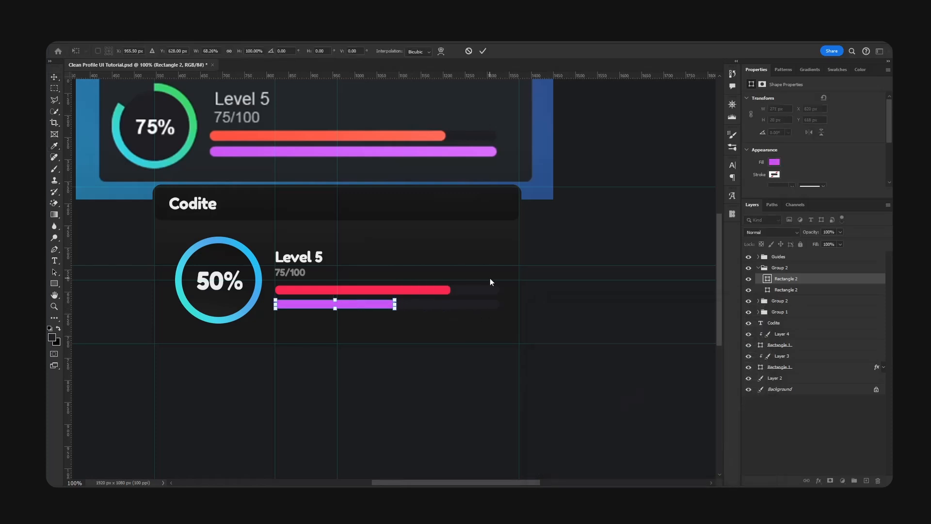
pyautogui.press('Return')
pyautogui.hotkey('ctrl', 's')
# Step: Hide the Guides group and the reference on Layer 2, and inspect the card with the Background switched off and on
pyautogui.moveTo(444, 247); pyautogui.dragTo(536, 260)
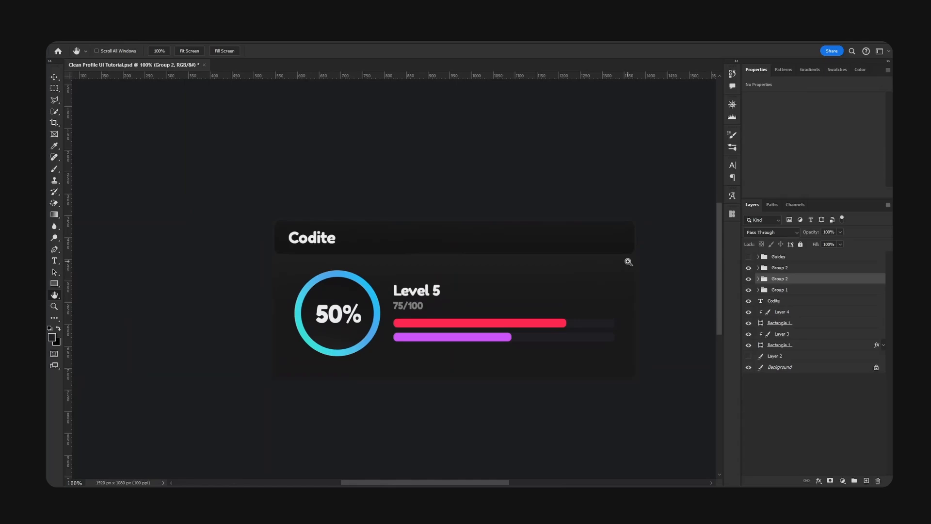
pyautogui.hotkey('ctrl', '-')
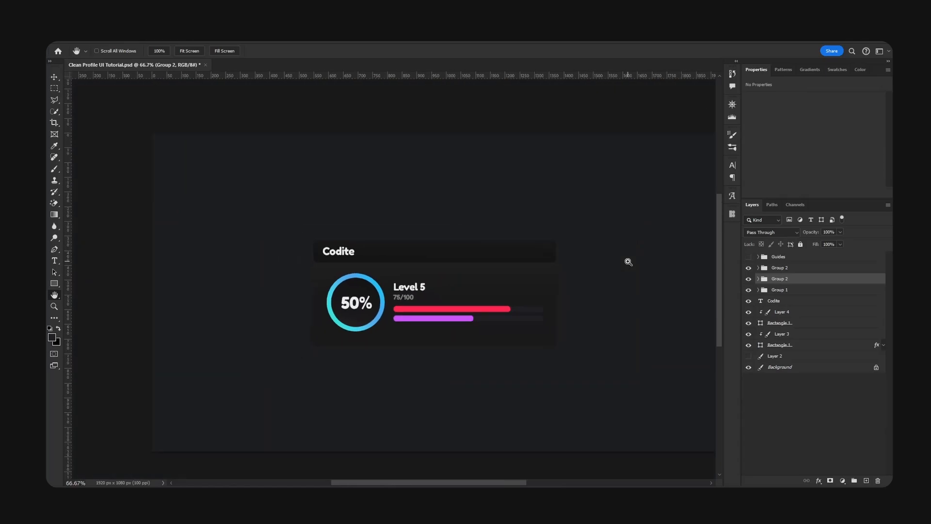
pyautogui.hotkey('ctrl', '+')
pyautogui.moveTo(558, 233)
pyautogui.mouseDown()
pyautogui.moveTo(519, 198)
pyautogui.moveTo(586, 244)
pyautogui.moveTo(568, 241)
pyautogui.mouseUp()
pyautogui.click(749, 369)
pyautogui.click(749, 368)
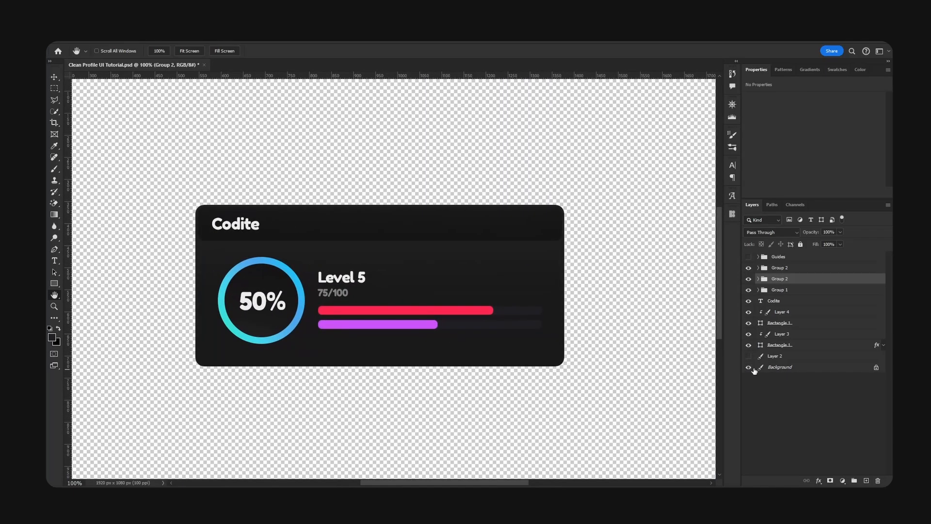
# Step: Duplicate the Background layer
pyautogui.click(772, 369)
pyautogui.press('v')
pyautogui.hotkey('ctrl', 'j')
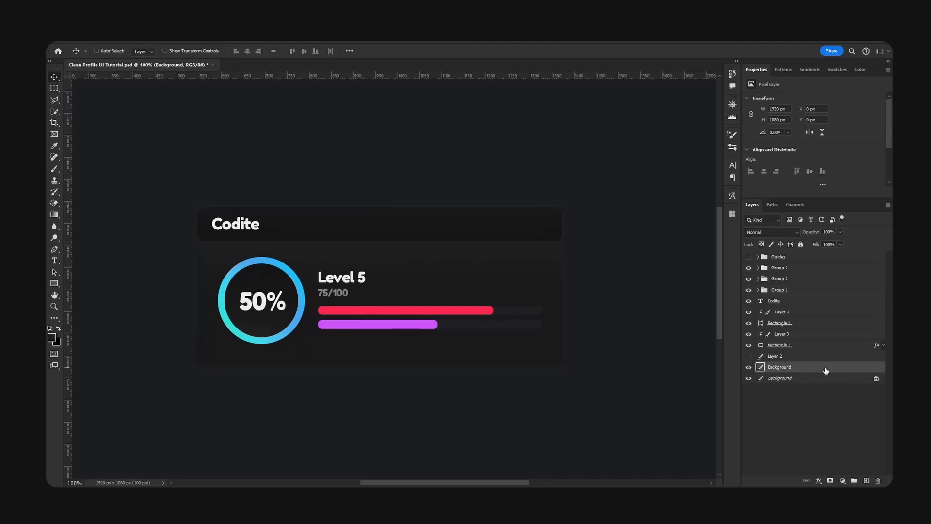
# Step: Apply a dark grey Color Overlay to the duplicated Background layer
pyautogui.doubleClick(819, 371)
pyautogui.click(531, 312)
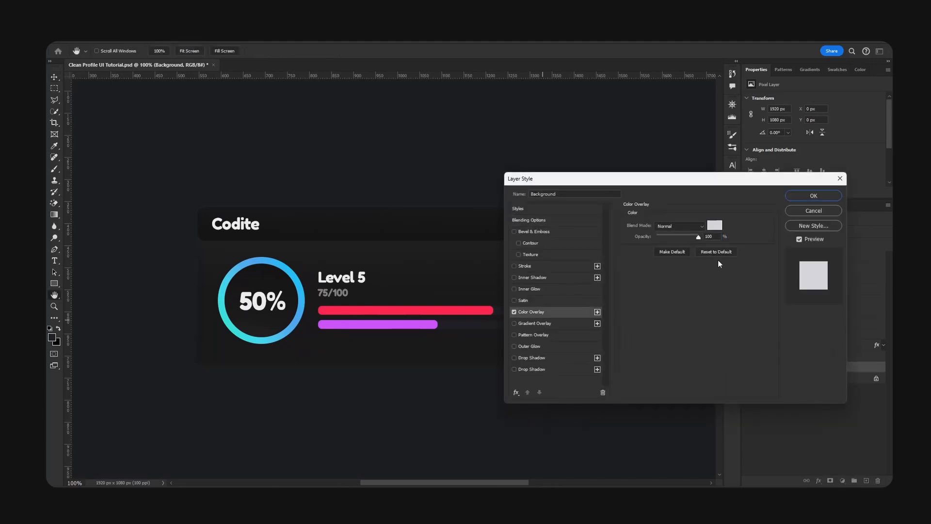
pyautogui.click(715, 226)
pyautogui.moveTo(540, 424)
pyautogui.mouseDown()
pyautogui.moveTo(551, 406)
pyautogui.moveTo(524, 409)
pyautogui.moveTo(567, 432)
pyautogui.moveTo(541, 425)
pyautogui.mouseUp()
pyautogui.click(751, 319)
pyautogui.click(805, 197)
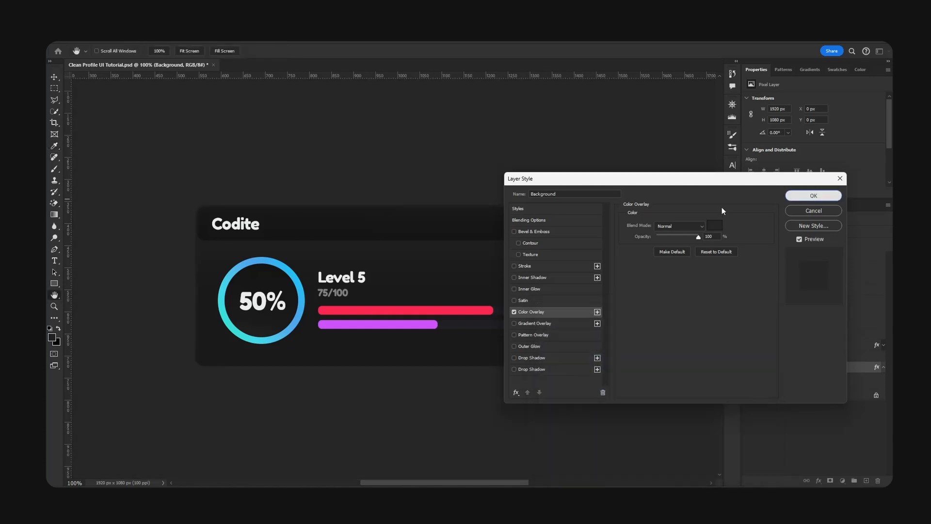
pyautogui.hotkey('ctrl', '-')
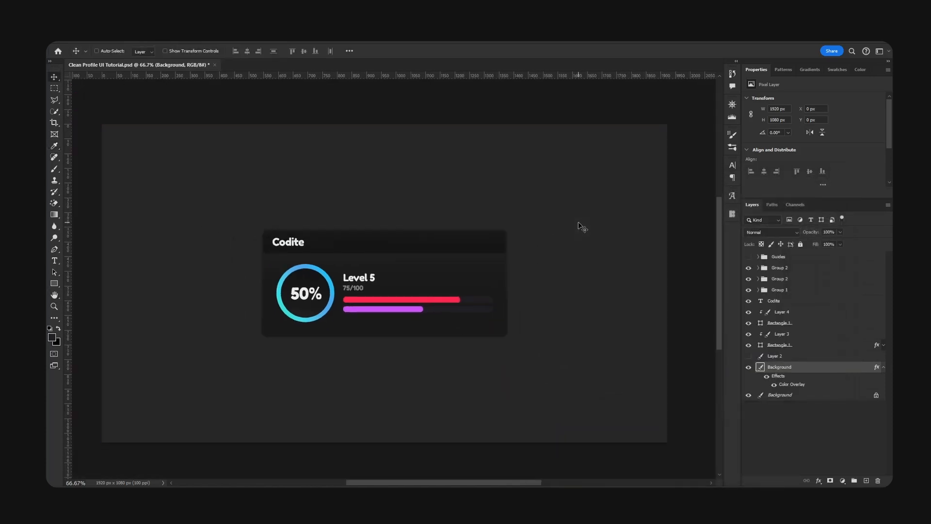
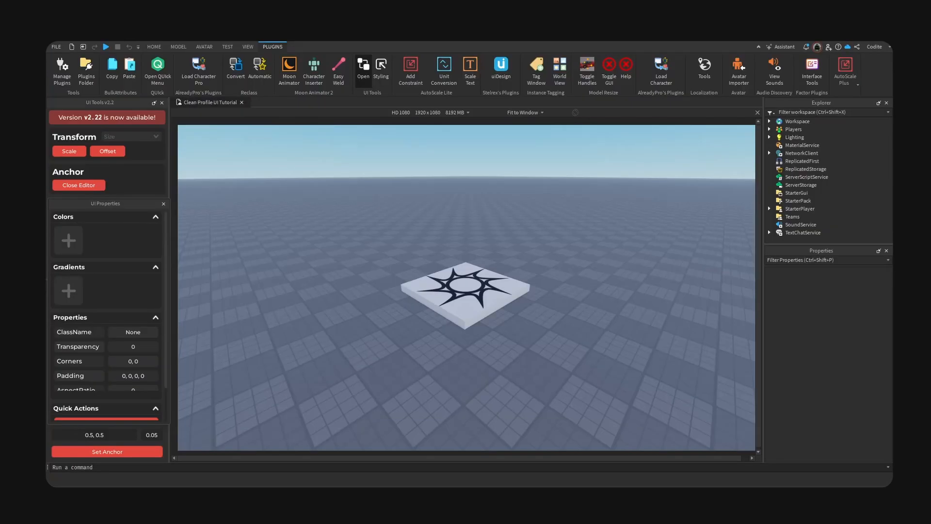
# Step: Switch to Roblox Studio, add a ScreenGui to StarterGui and name it Profile
pyautogui.click(813, 193)
pyautogui.click(813, 193)
pyautogui.write('scre')
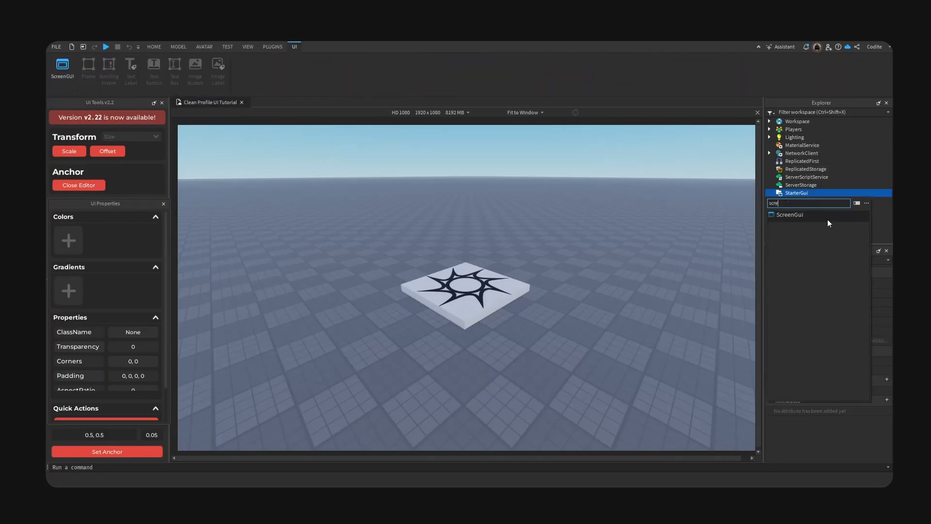
pyautogui.click(824, 215)
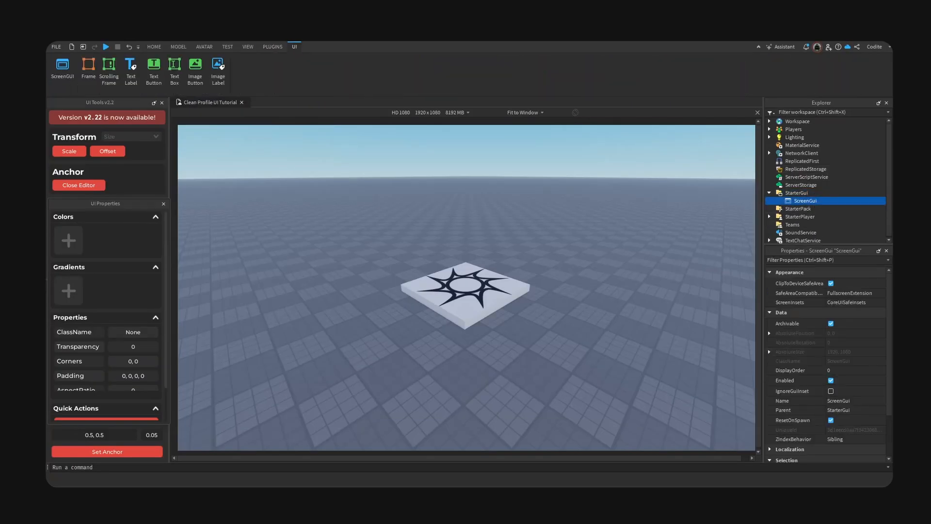
pyautogui.moveTo(817, 204)
pyautogui.write('Profile')
pyautogui.press('Return')
# Step: Add a Frame inside the Profile ScreenGui and name it Canvas
pyautogui.click(816, 204)
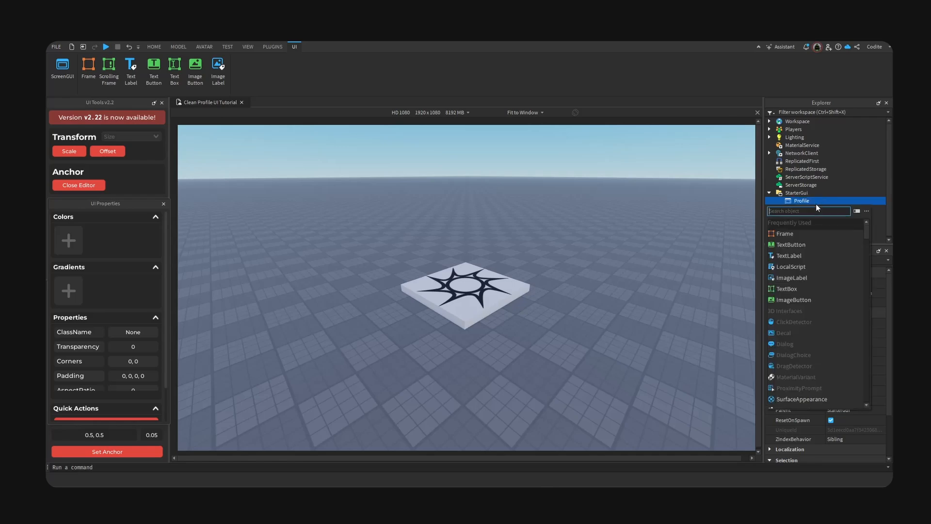
pyautogui.click(813, 226)
pyautogui.write('Canvas')
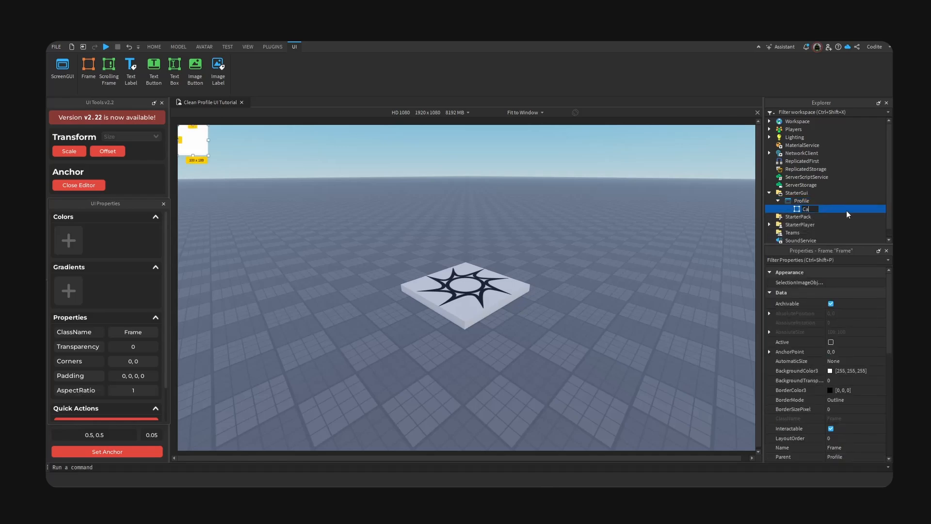
pyautogui.press('Return')
# Step: Fit the Canvas frame to its parent with scale sizing and set its anchor point to 0.5, 0.5
pyautogui.scroll(-2, 117, 373)
pyautogui.click(111, 398)
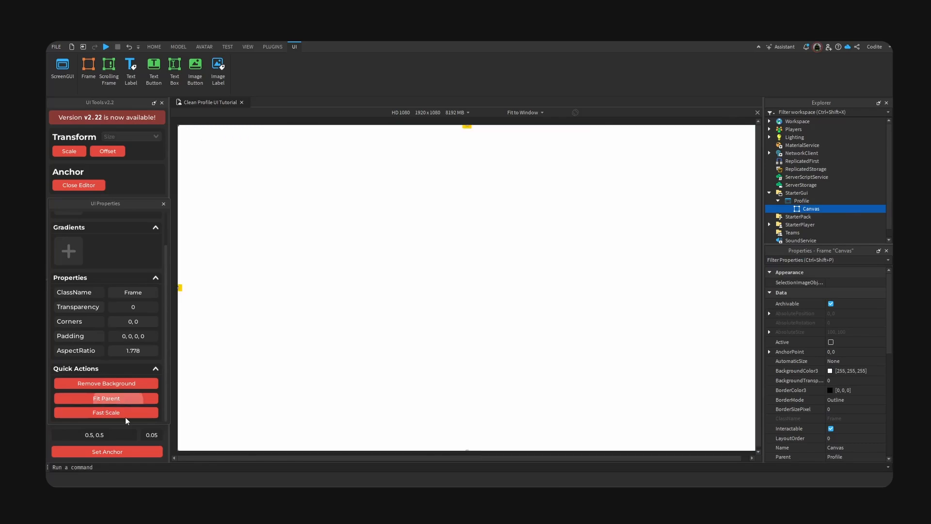
pyautogui.click(133, 452)
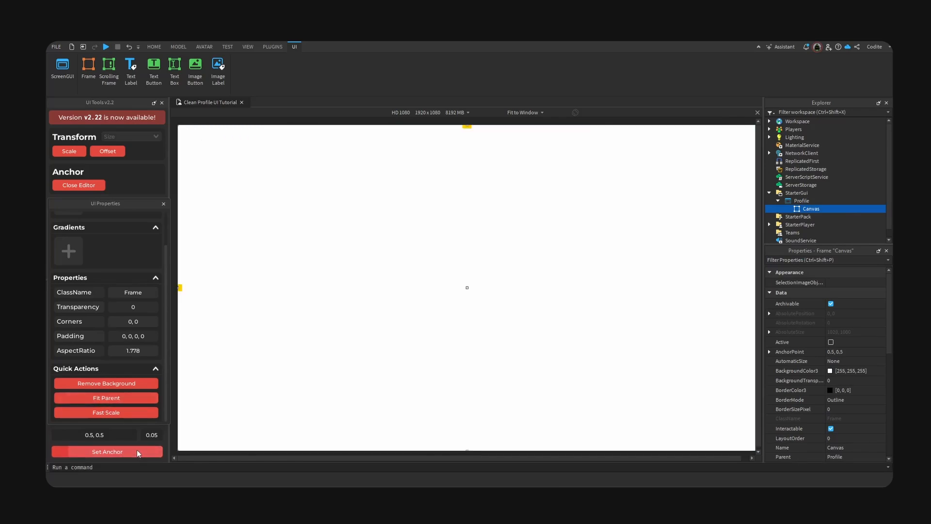
pyautogui.click(71, 155)
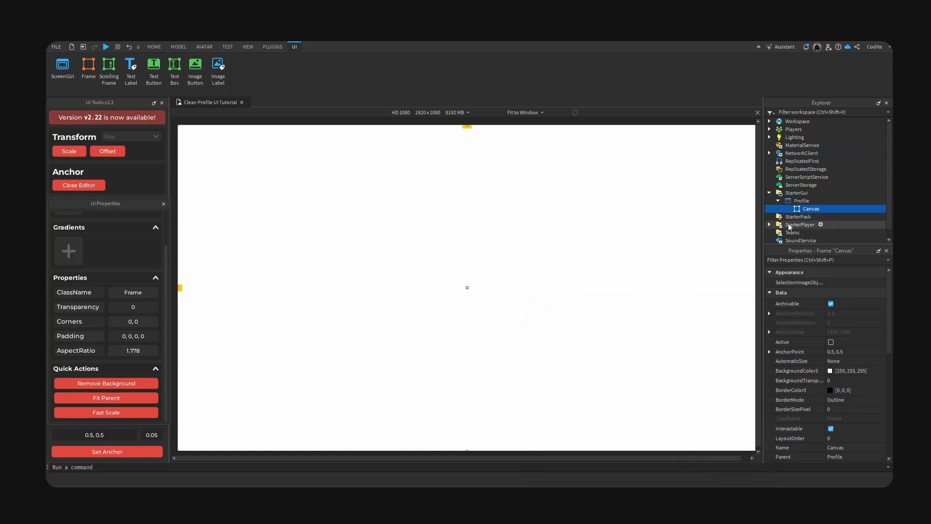
# Step: Set the Canvas frame's background colour to #262626
pyautogui.click(831, 371)
pyautogui.doubleClick(529, 324)
pyautogui.write('#262626')
pyautogui.press('Return')
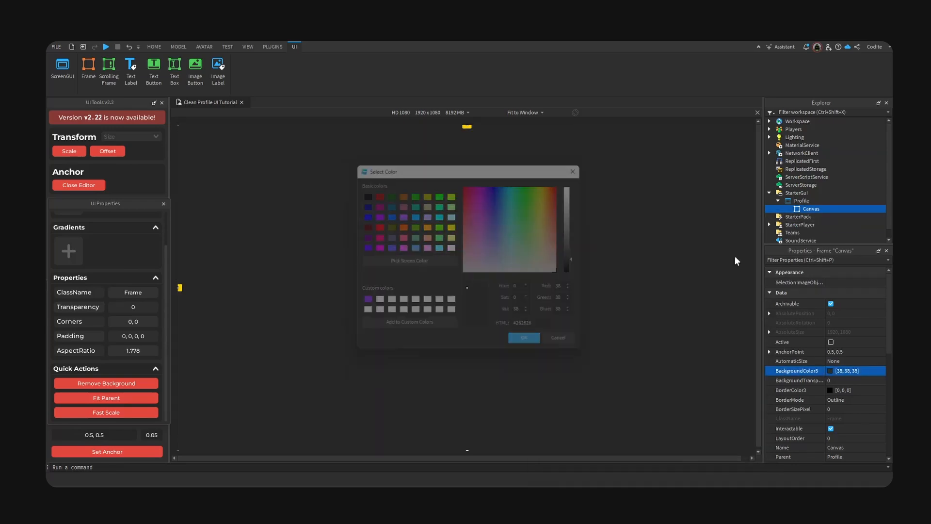
# Step: Add a Frame named Main inside Canvas and centre it with its anchor point at 0.5, 0.5
pyautogui.click(831, 210)
pyautogui.click(820, 228)
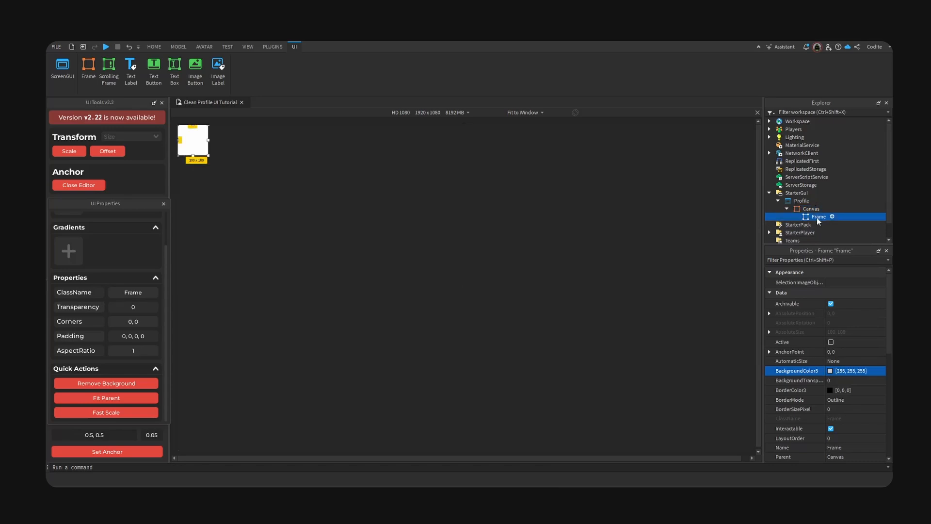
pyautogui.write('Main')
pyautogui.press('Return')
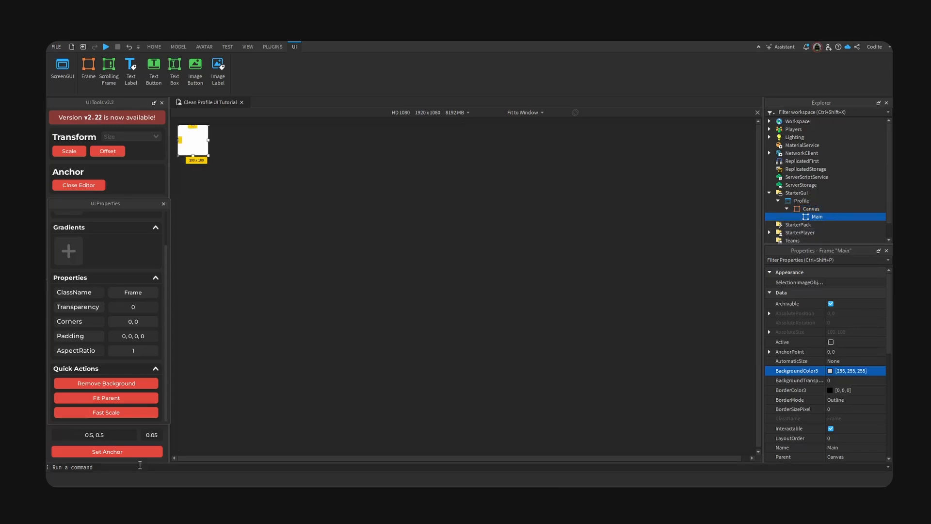
pyautogui.click(107, 452)
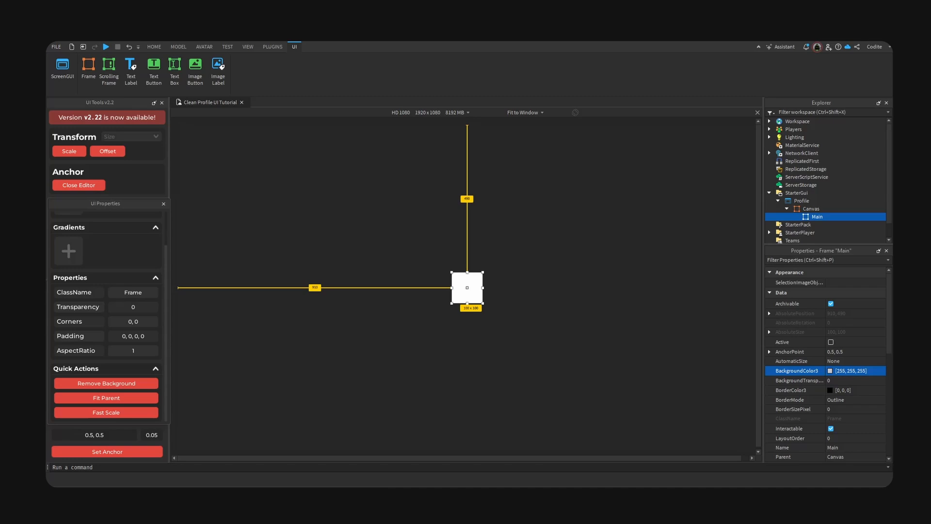
# Step: Set the Main frame's size offsets to 826 on X and 356 on Y
pyautogui.scroll(-3, 815, 376)
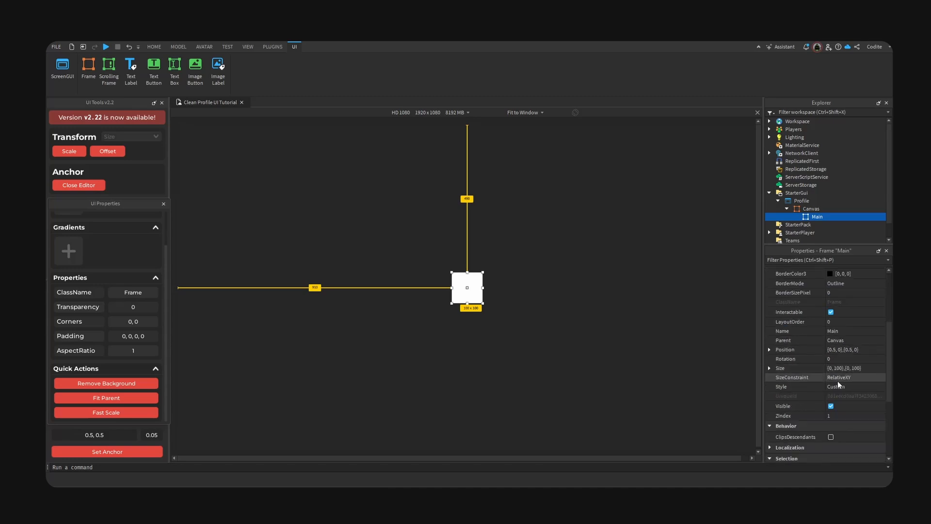
pyautogui.click(770, 369)
pyautogui.click(880, 377)
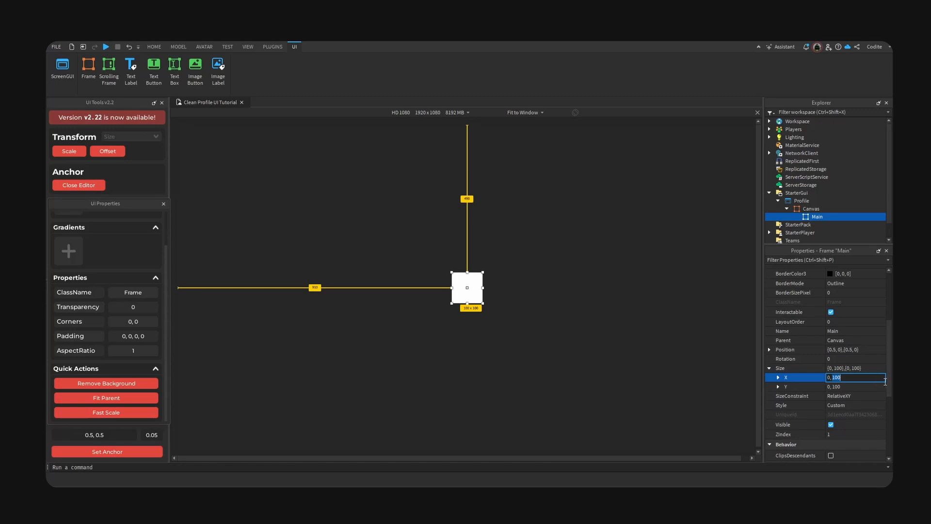
pyautogui.write('826')
pyautogui.click(877, 387)
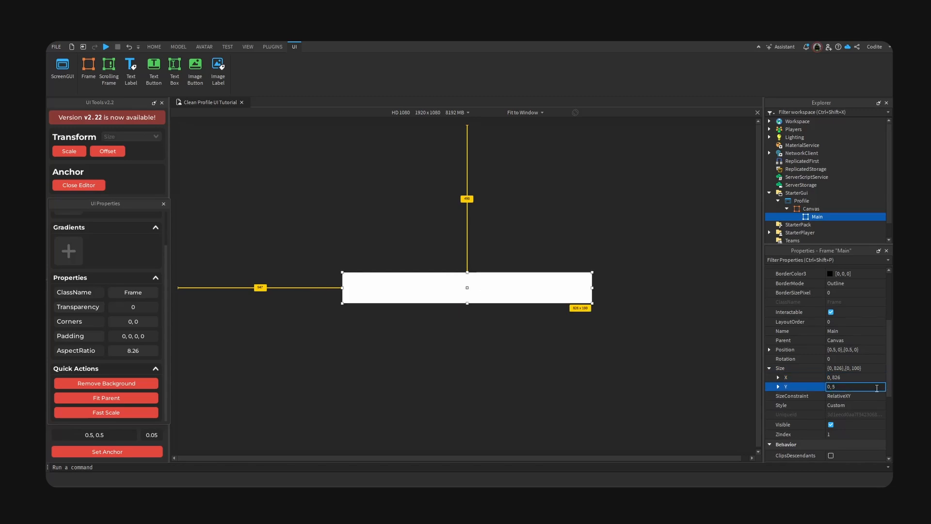
pyautogui.press('Return')
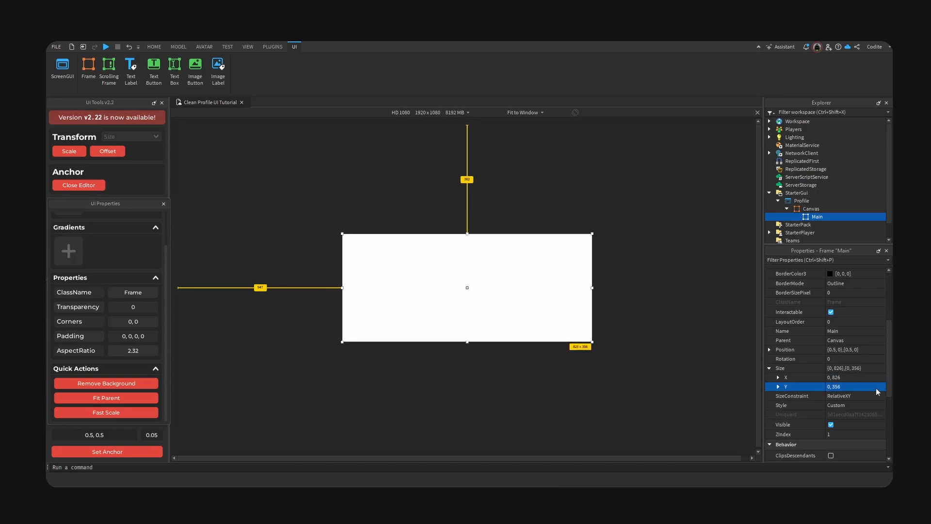
# Step: Add a UICorner to the Main frame
pyautogui.click(831, 219)
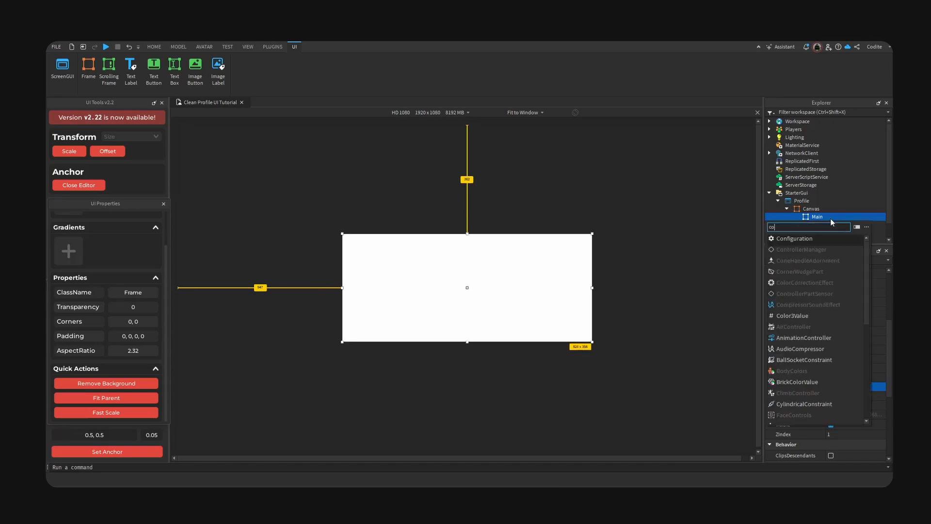
pyautogui.write('corner')
pyautogui.press('Return')
# Step: Set the UICorner's corner radius to scale 0.1 and offset 0
pyautogui.click(829, 224)
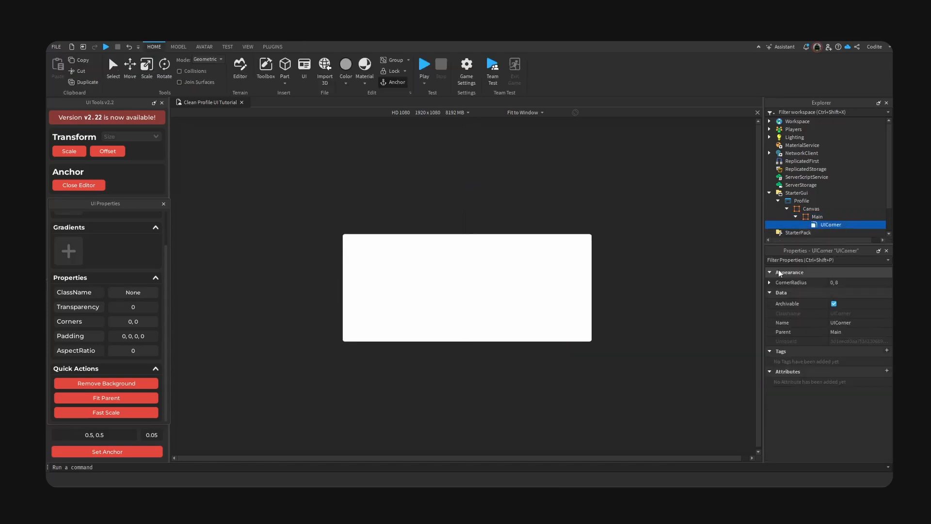
pyautogui.click(769, 283)
pyautogui.click(844, 292)
pyautogui.write('0.1')
pyautogui.press('Return')
pyautogui.click(862, 302)
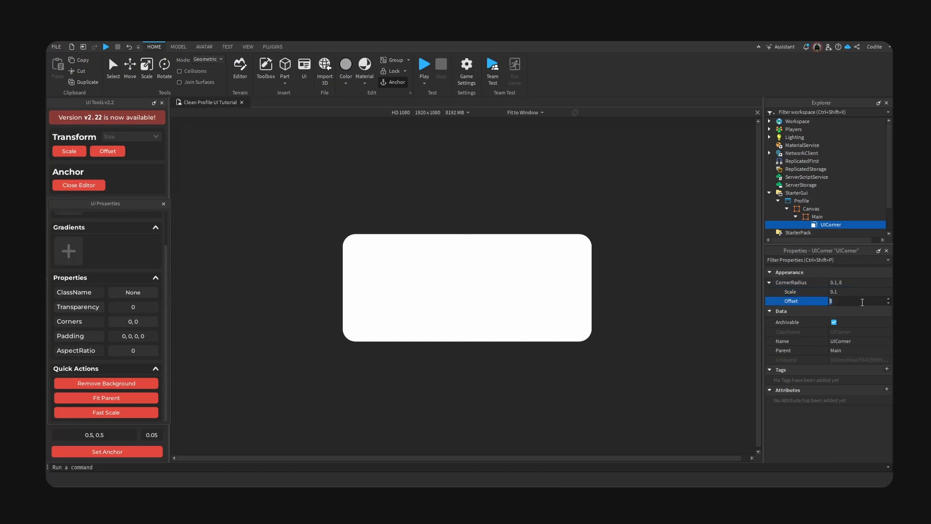
pyautogui.write('0')
pyautogui.press('Return')
# Step: Reduce the UICorner's corner radius scale to 0.05
pyautogui.click(871, 291)
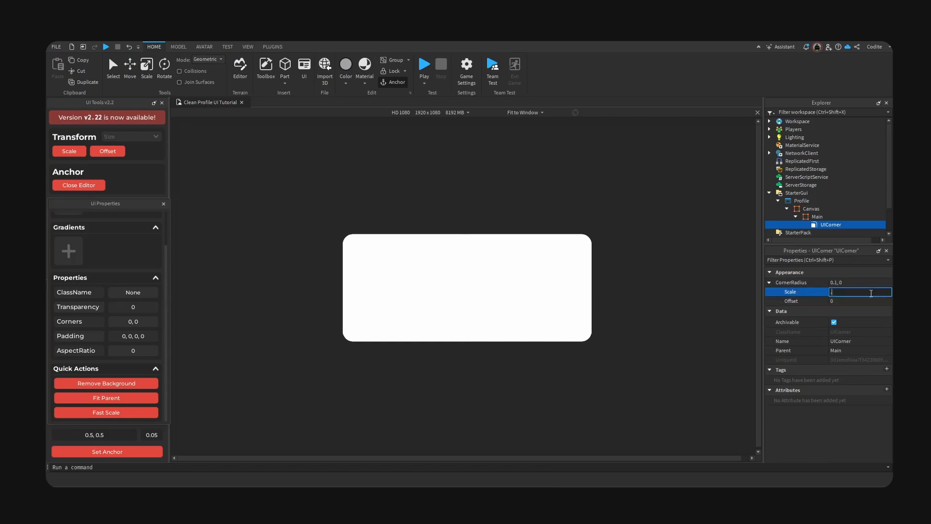
pyautogui.write('0.05')
pyautogui.press('Return')
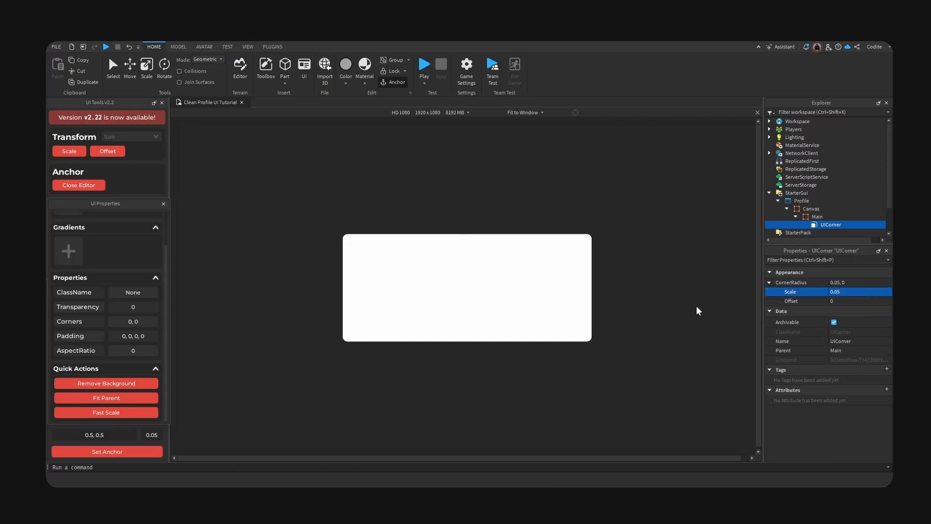
# Step: Show the interface preview at Actual Resolution with the whole Main frame in view
pyautogui.click(528, 113)
pyautogui.click(528, 133)
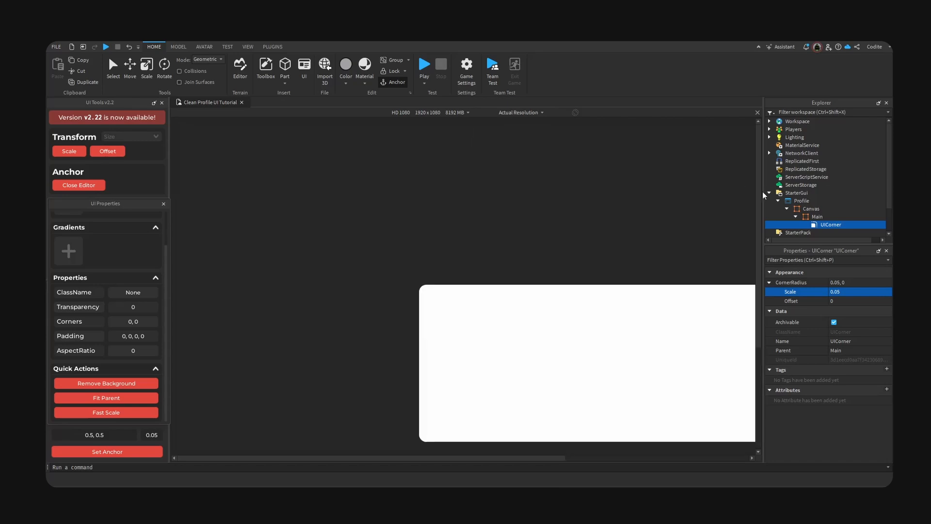
pyautogui.moveTo(759, 193); pyautogui.dragTo(760, 223)
pyautogui.moveTo(504, 458); pyautogui.dragTo(587, 459)
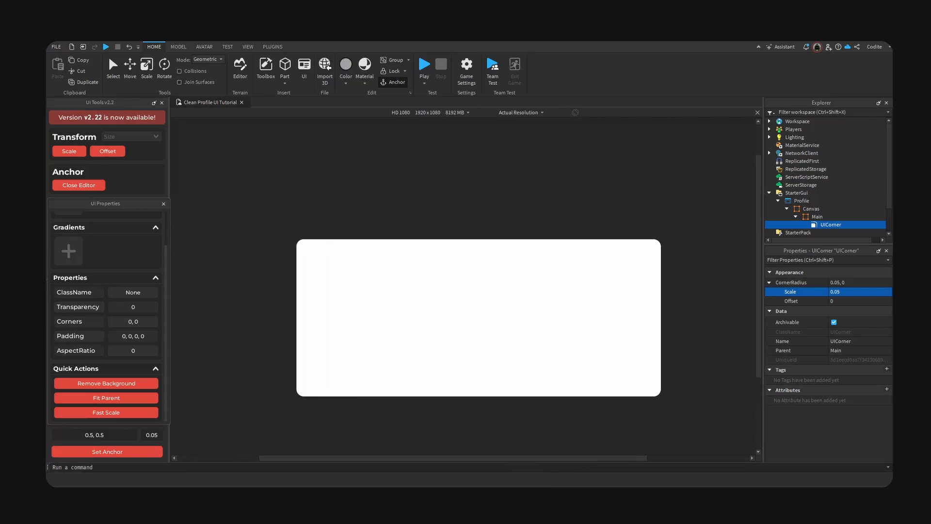
# Step: Add a UIGradient to the Main frame and set its rotation to -90
pyautogui.click(829, 218)
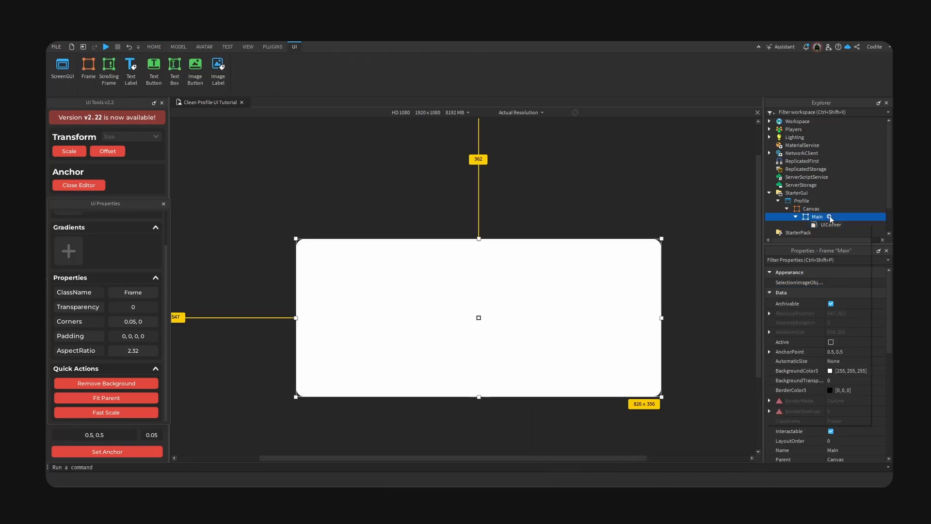
pyautogui.write('grad')
pyautogui.click(822, 240)
pyautogui.click(833, 233)
pyautogui.click(875, 315)
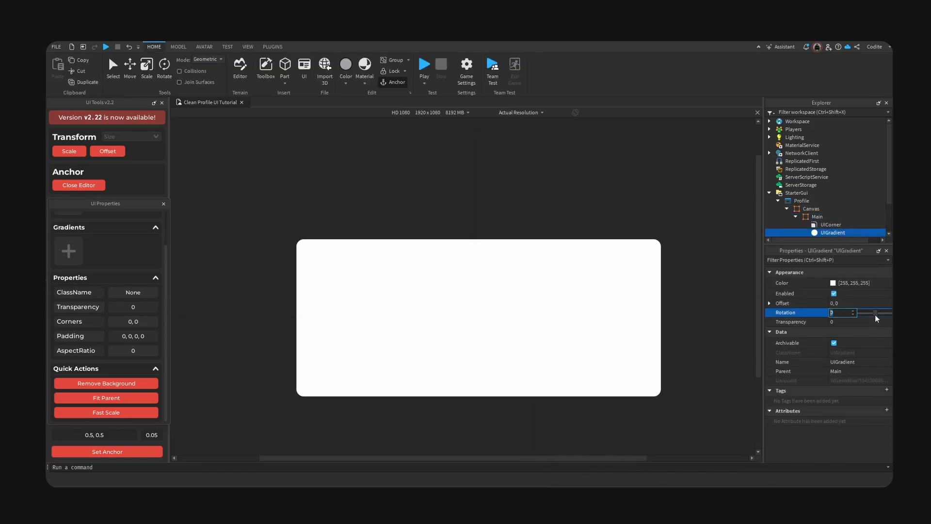
pyautogui.write('-90')
# Step: Set the start colour of the Main frame's UIGradient to #19191a
pyautogui.click(871, 284)
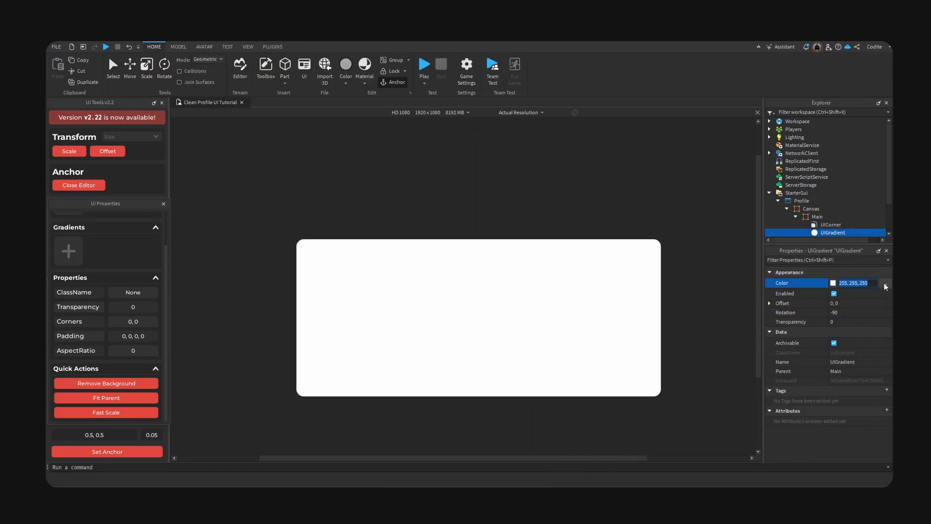
pyautogui.click(886, 286)
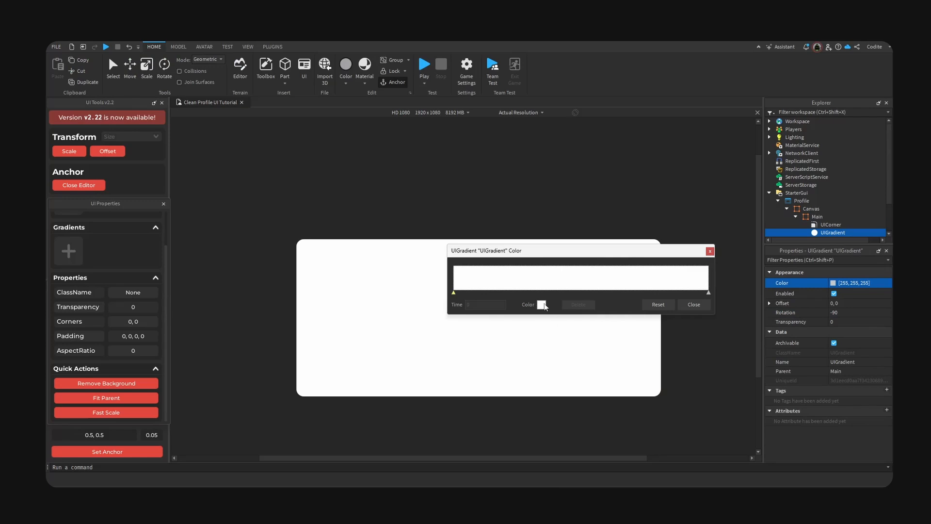
pyautogui.click(541, 304)
pyautogui.write('000000')
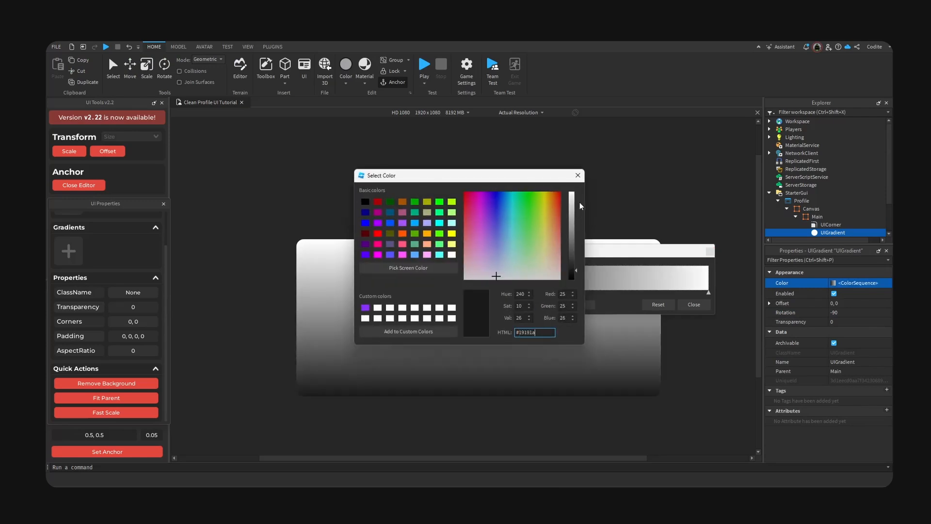
pyautogui.press('Return')
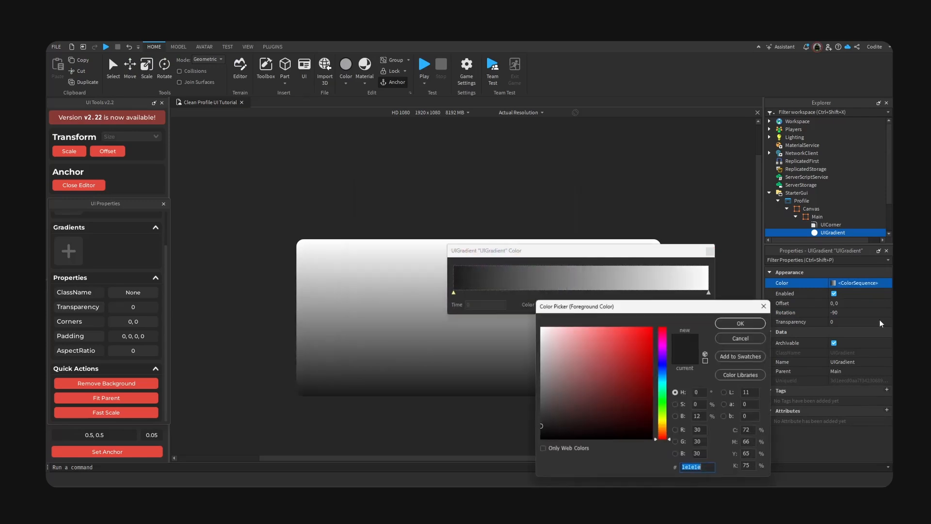
# Step: Set the end colour of the Main frame's UIGradient to #1e1e1e and close the gradient editor
pyautogui.click(753, 339)
pyautogui.click(709, 293)
pyautogui.click(541, 304)
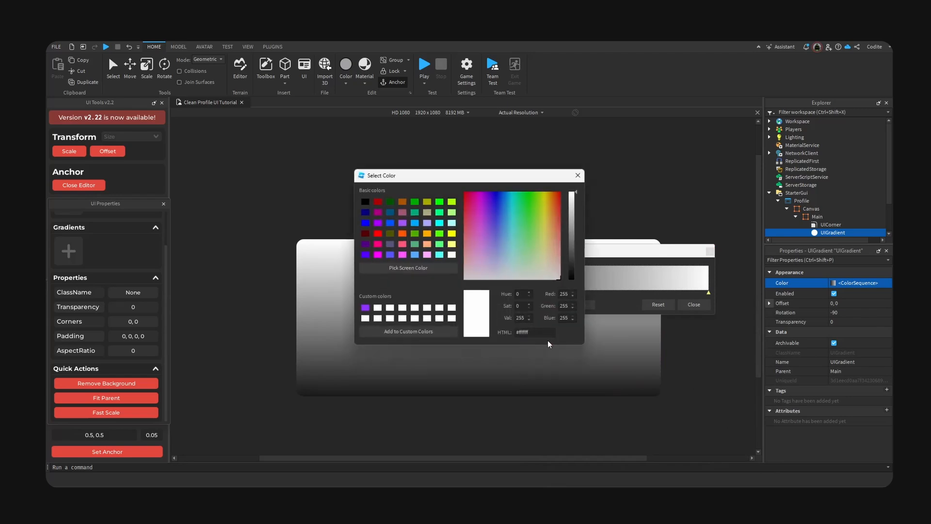
pyautogui.write('1e1e1e')
pyautogui.click(577, 175)
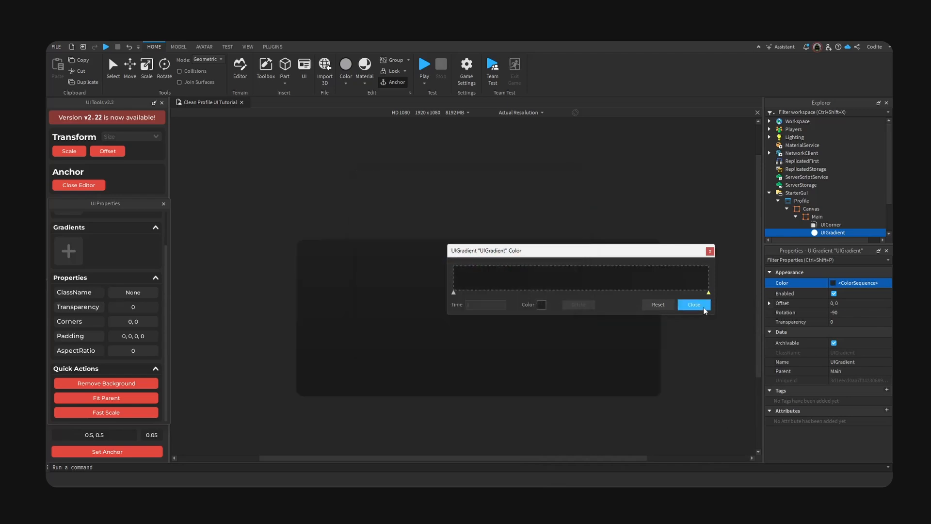
pyautogui.click(694, 305)
# Step: Add a UIStroke to the Main frame and set its thickness to 4
pyautogui.click(796, 216)
pyautogui.click(828, 217)
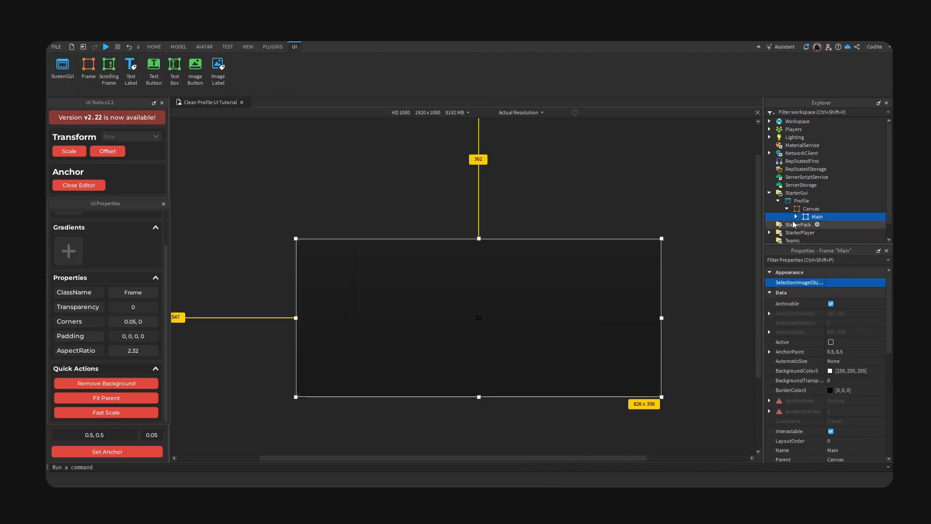
pyautogui.click(829, 217)
pyautogui.write('str')
pyautogui.click(810, 252)
pyautogui.scroll(-2, 831, 227)
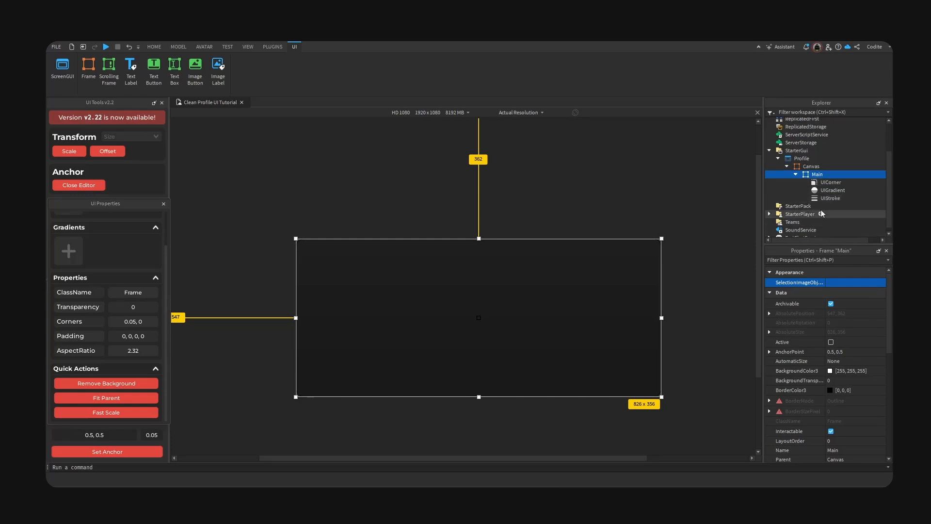
pyautogui.click(831, 199)
pyautogui.click(853, 312)
pyautogui.write('4')
# Step: Set the colour of the Main frame's UIStroke to white
pyautogui.click(833, 293)
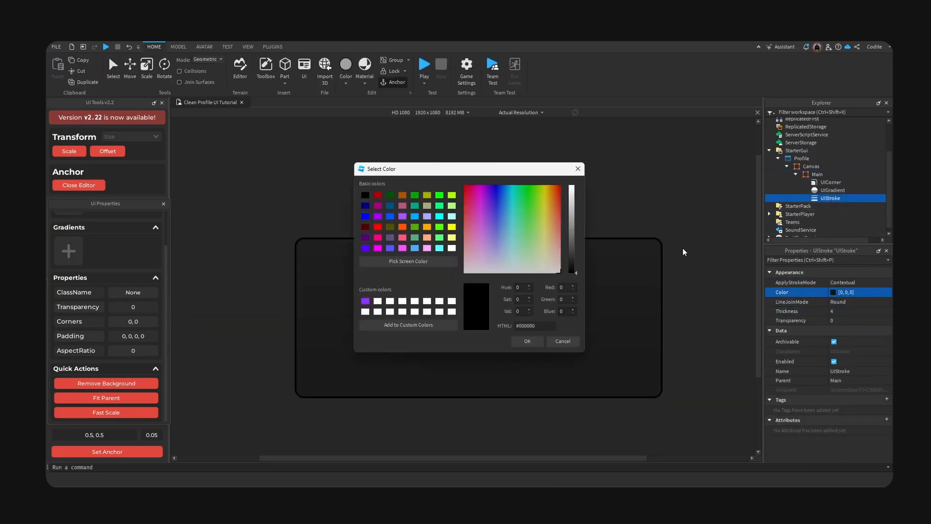
pyautogui.moveTo(577, 192); pyautogui.dragTo(578, 171)
pyautogui.click(536, 342)
# Step: Add a UIGradient to the Main frame's UIStroke and set its rotation to -90
pyautogui.click(850, 199)
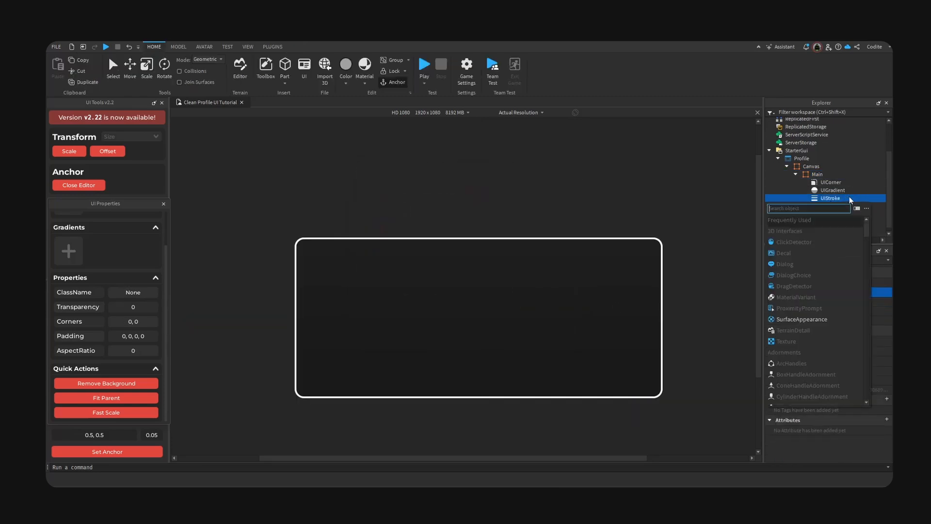
pyautogui.write('grad')
pyautogui.click(819, 222)
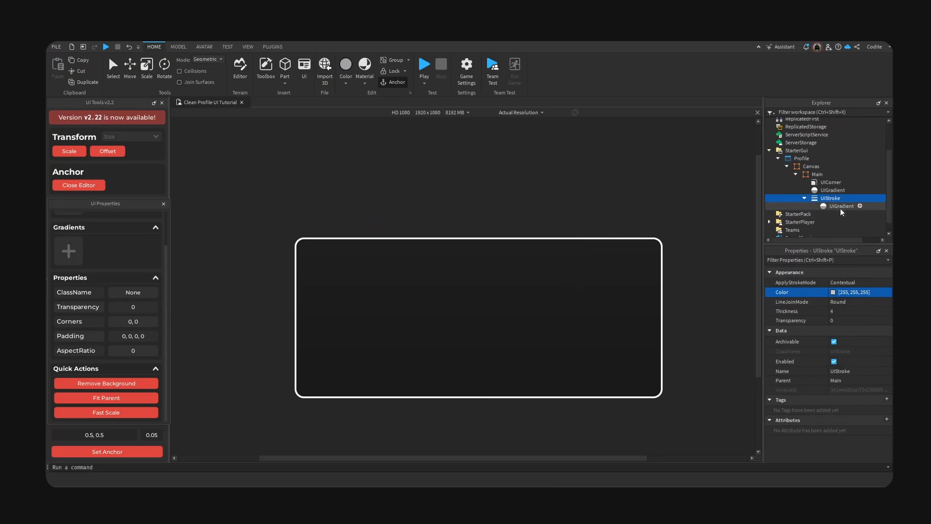
pyautogui.click(842, 207)
pyautogui.click(871, 313)
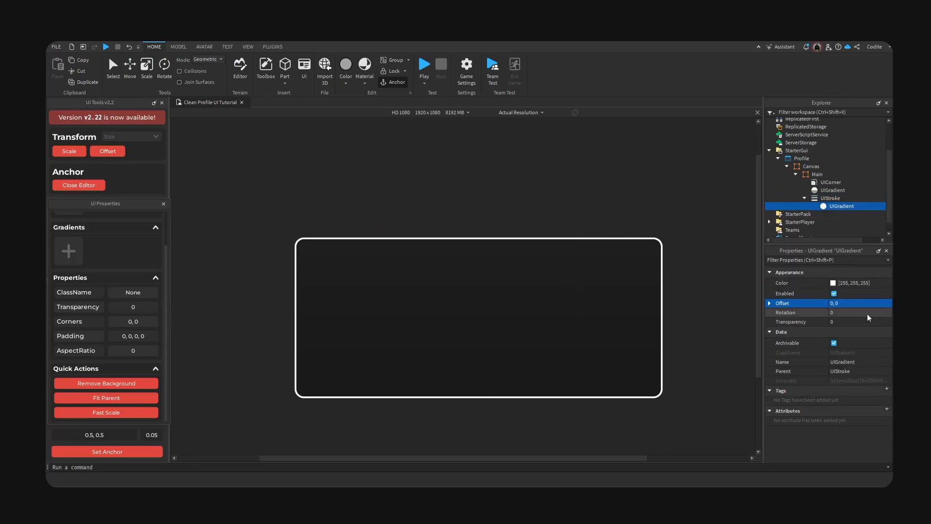
pyautogui.write('-90')
# Step: Set the start colour of the stroke's UIGradient to #1b1b1b, matching the stroke gradient of the Photoshop design
pyautogui.click(868, 282)
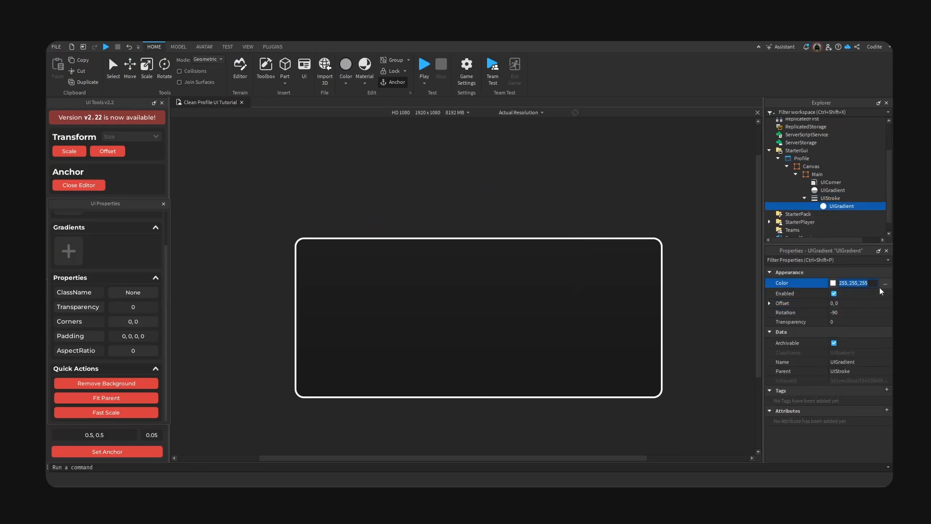
pyautogui.click(887, 283)
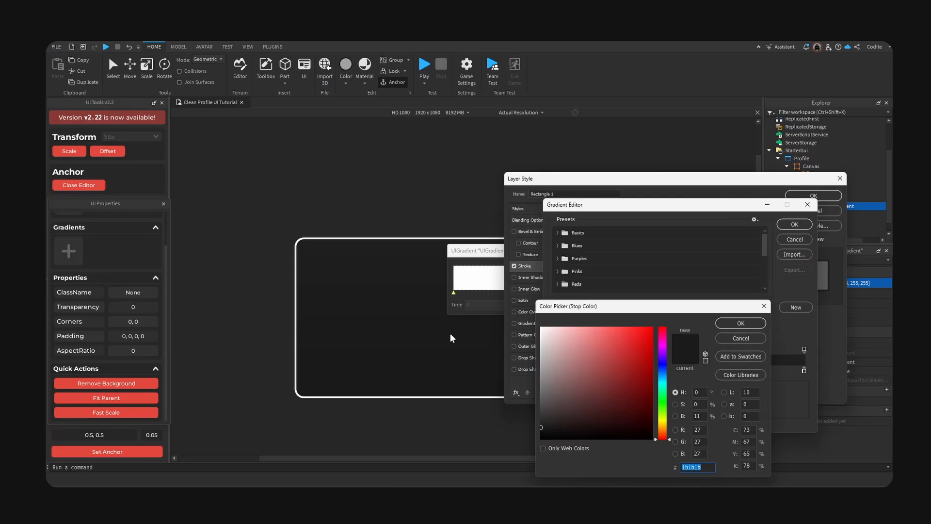
pyautogui.click(542, 304)
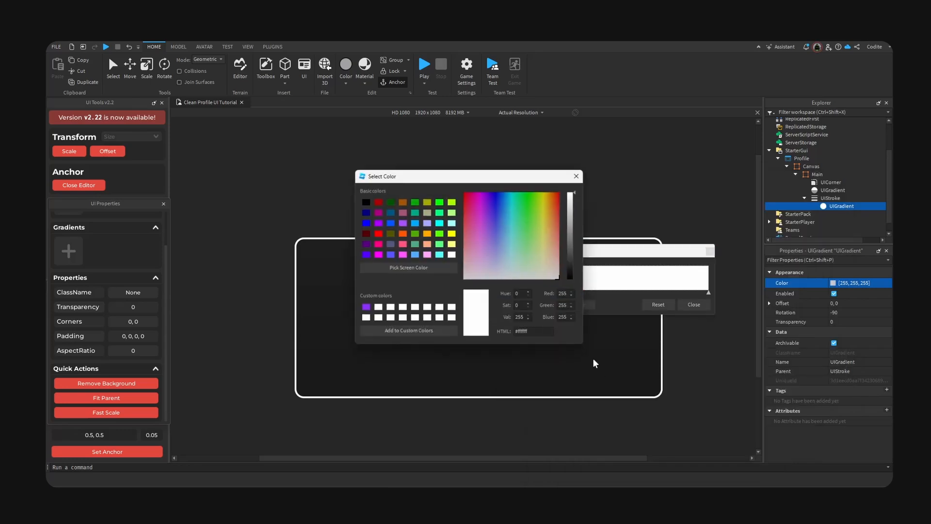
pyautogui.tripleClick(520, 332)
pyautogui.hotkey('ctrl', 'v')
pyautogui.click(580, 176)
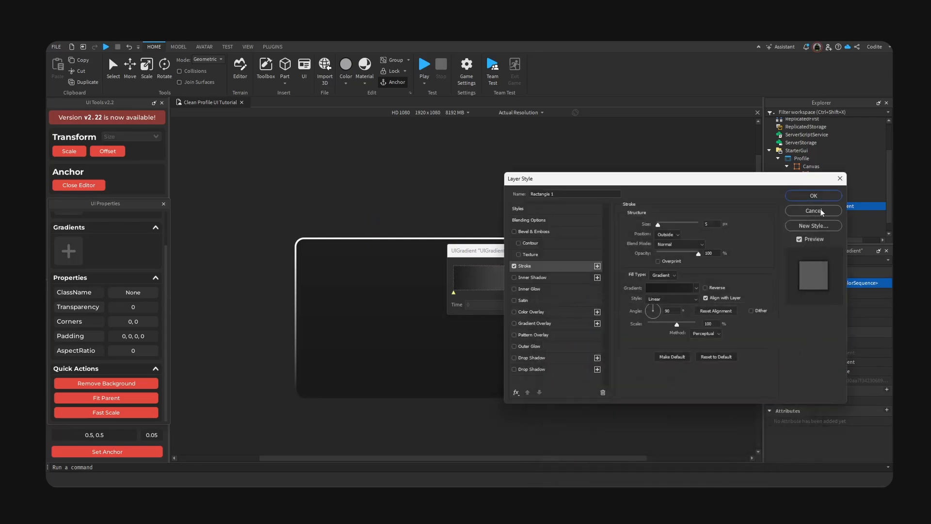
# Step: Set the end colour of the stroke's UIGradient to #1f1f1f and close the gradient editor
pyautogui.click(708, 293)
pyautogui.click(541, 304)
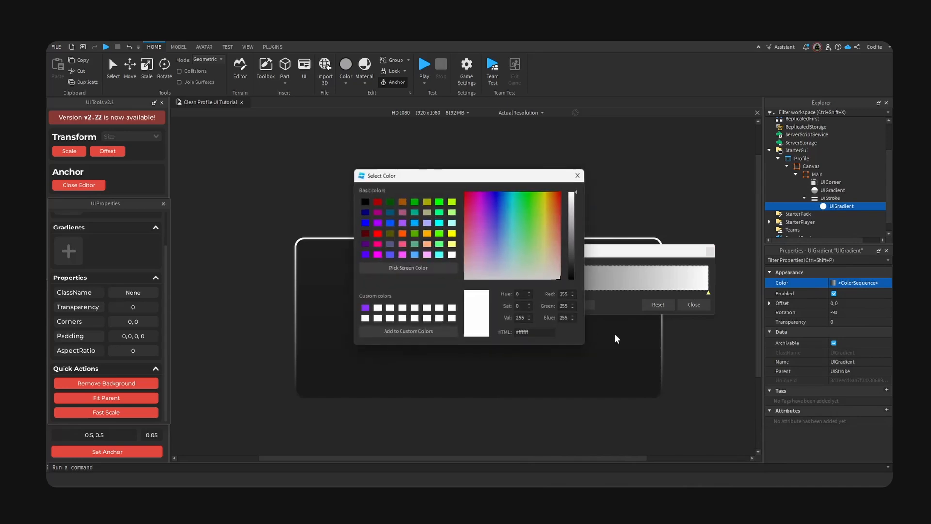
pyautogui.tripleClick(520, 333)
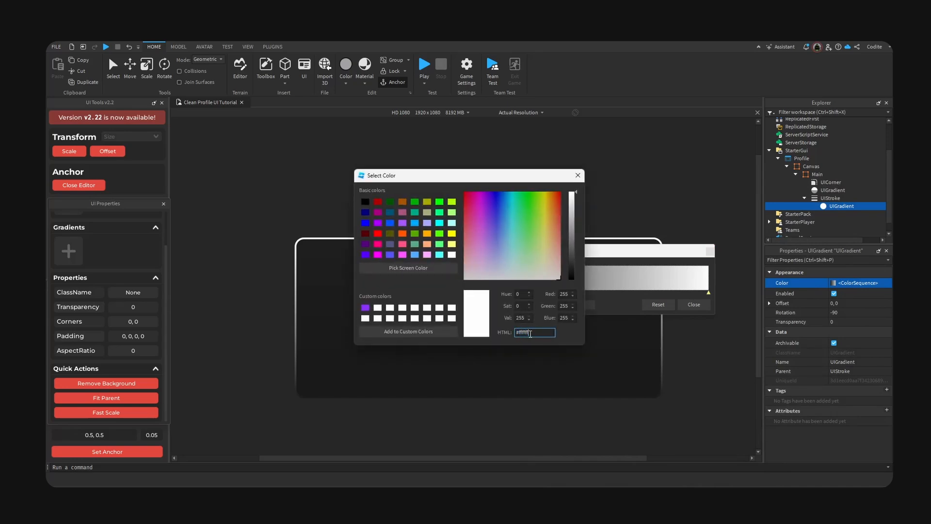
pyautogui.write('#1f1f1f')
pyautogui.click(578, 175)
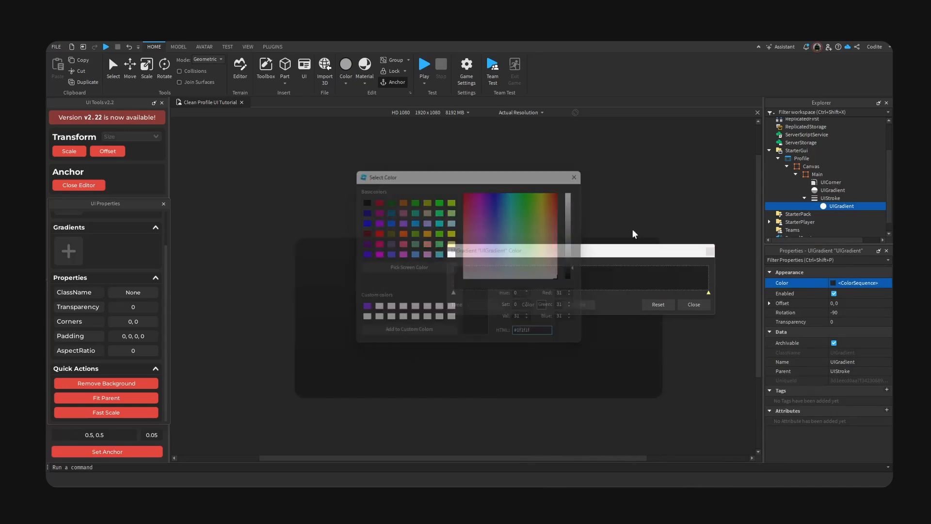
pyautogui.click(694, 305)
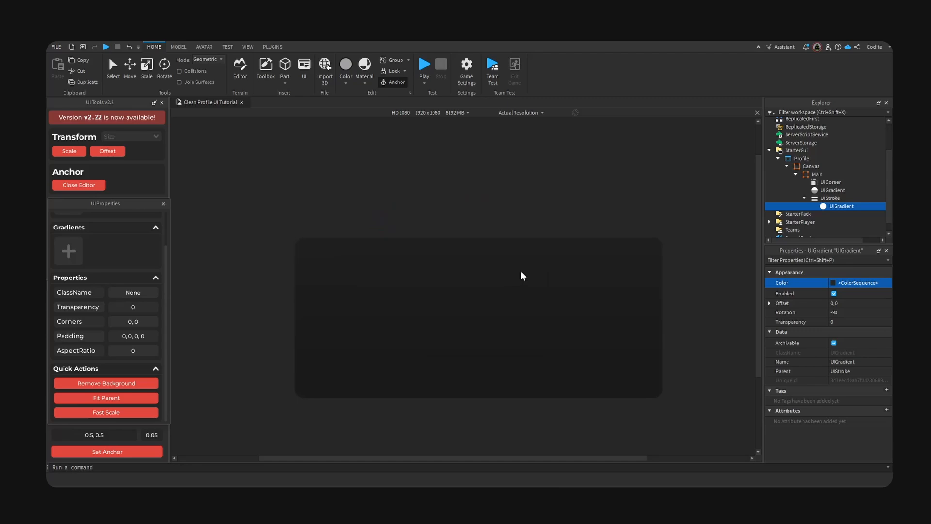
# Step: Add a frame named Title inside the Main frame and anchor it at the centre with 0.5, 0.5
pyautogui.doubleClick(811, 175)
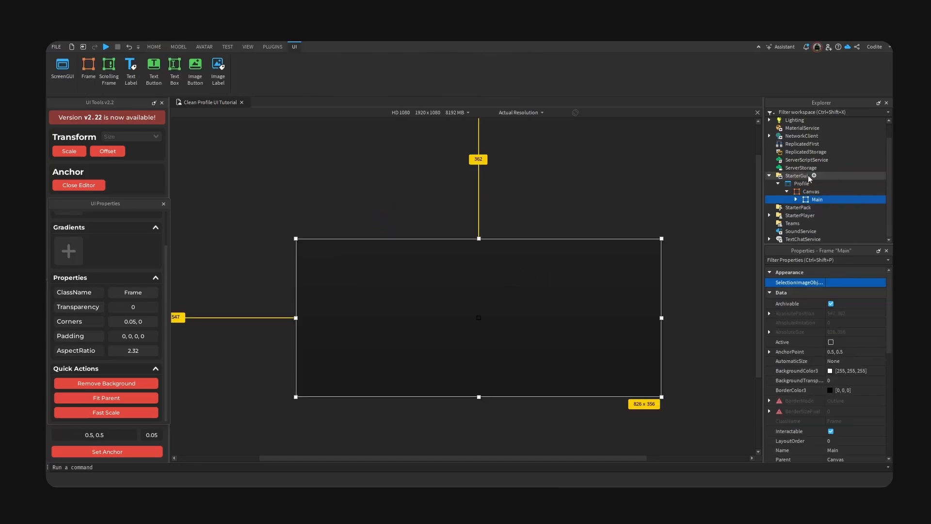
pyautogui.click(828, 200)
pyautogui.write('fra')
pyautogui.click(813, 226)
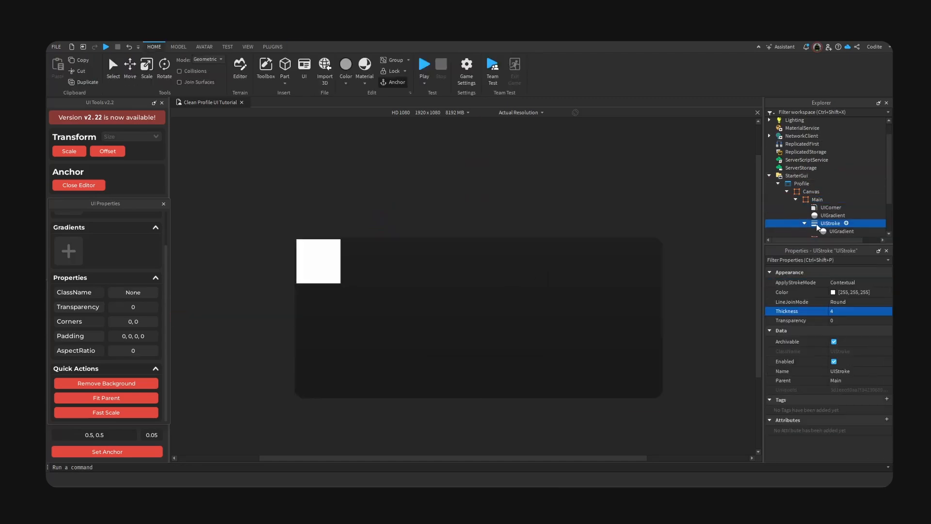
pyautogui.press('F2')
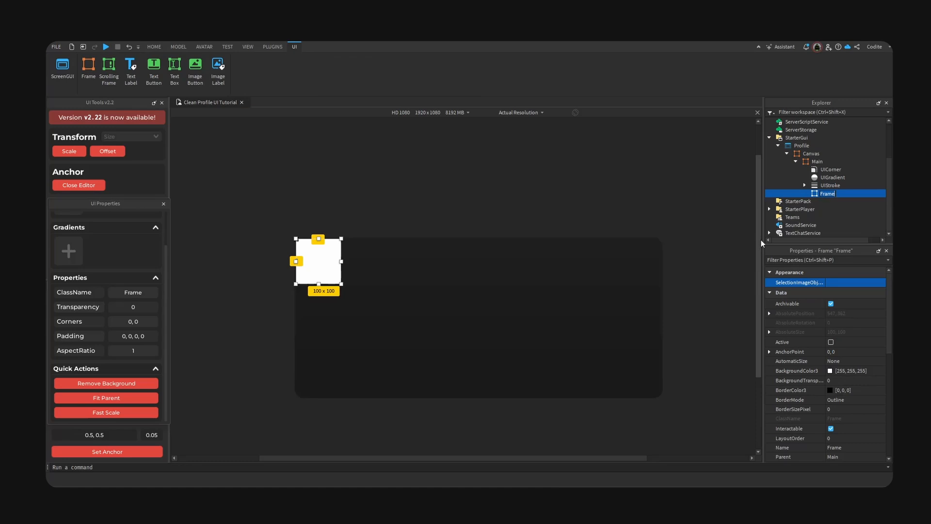
pyautogui.write('Title')
pyautogui.press('Return')
pyautogui.click(101, 447)
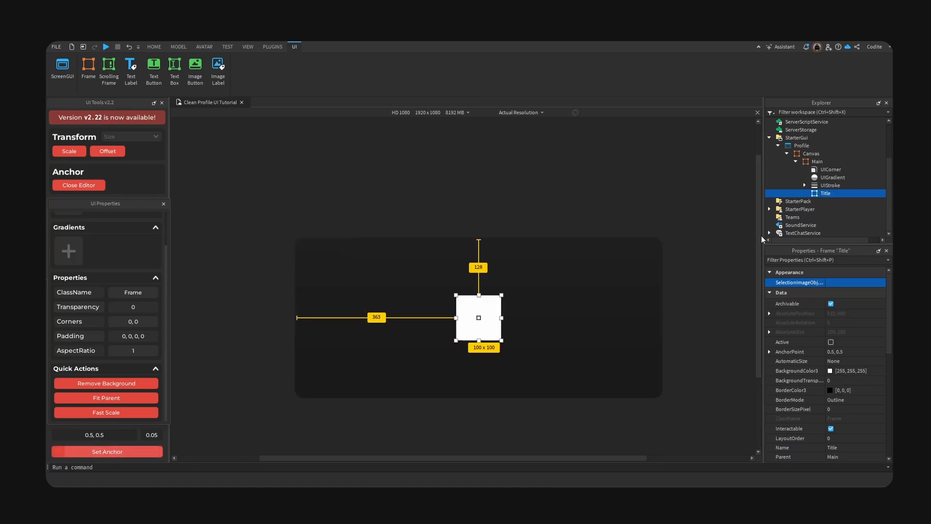
# Step: Copy the Main frame's UIGradient into the Title frame
pyautogui.click(830, 177)
pyautogui.click(826, 194)
pyautogui.hotkey('ctrl', 'shift', 'v')
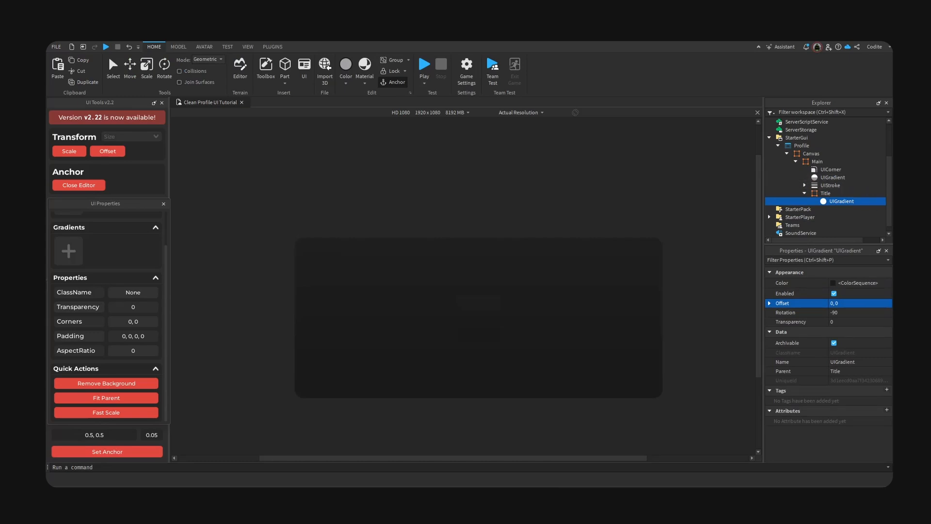
# Step: Set the start colour of the Title frame's UIGradient to #151516, taken from the Photoshop design
pyautogui.click(745, 341)
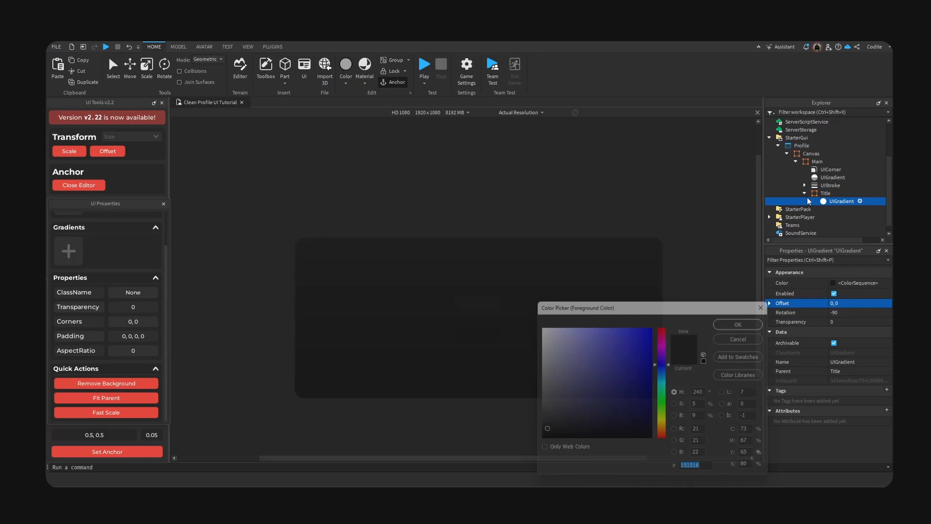
pyautogui.click(869, 283)
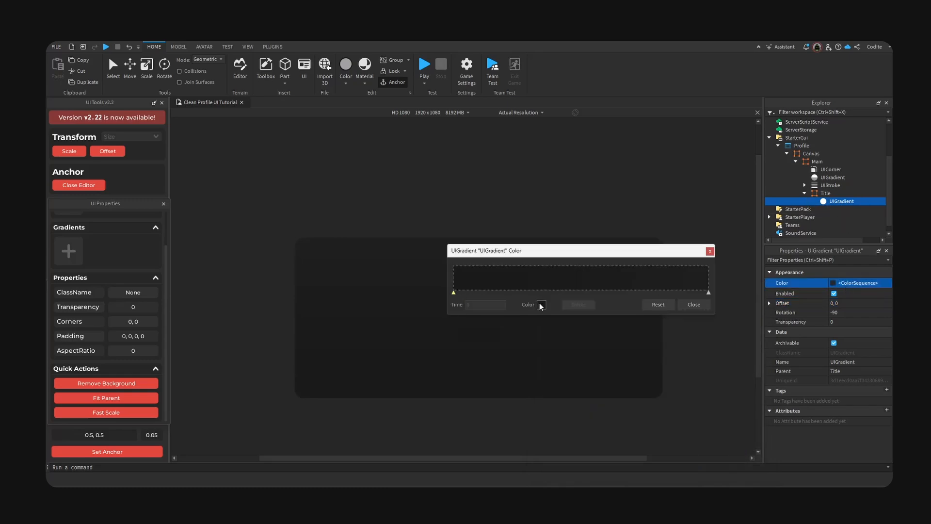
pyautogui.click(541, 305)
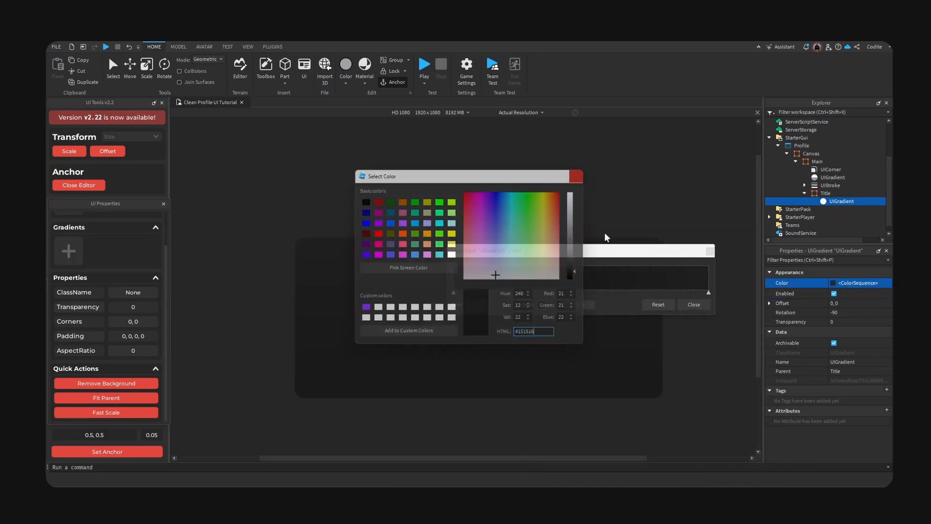
pyautogui.press('Return')
# Step: Set the end colour of the Title frame's UIGradient to #19191a and close the gradient editor
pyautogui.click(546, 248)
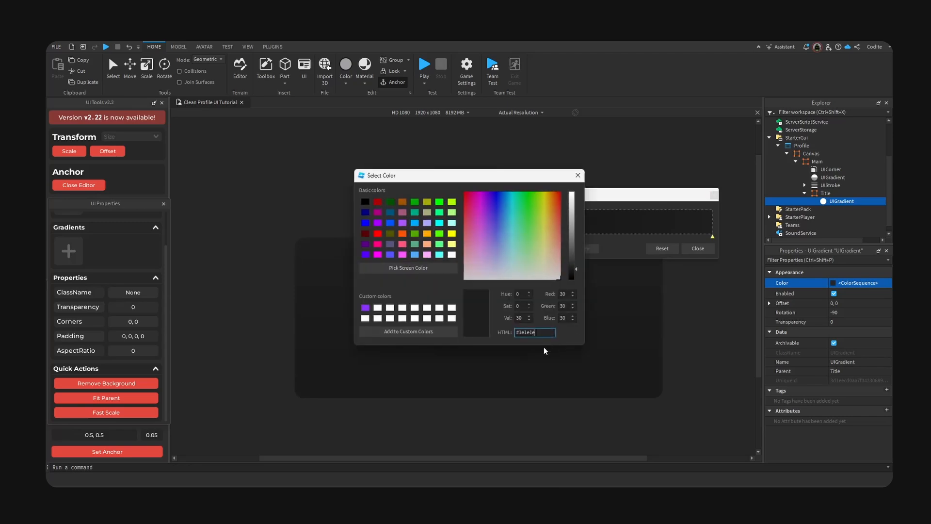
pyautogui.write('151516')
pyautogui.moveTo(541, 172); pyautogui.dragTo(798, 185)
pyautogui.moveTo(831, 283); pyautogui.dragTo(833, 282)
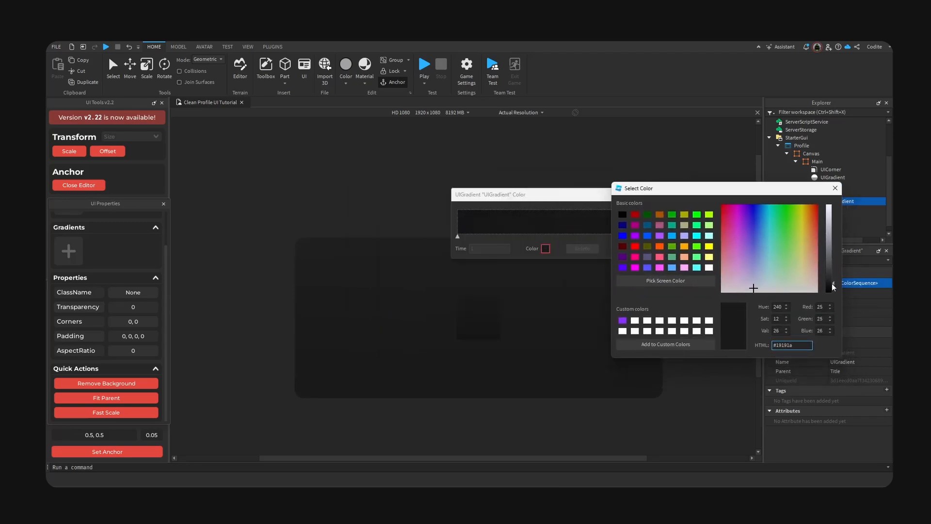
pyautogui.click(834, 188)
pyautogui.click(705, 249)
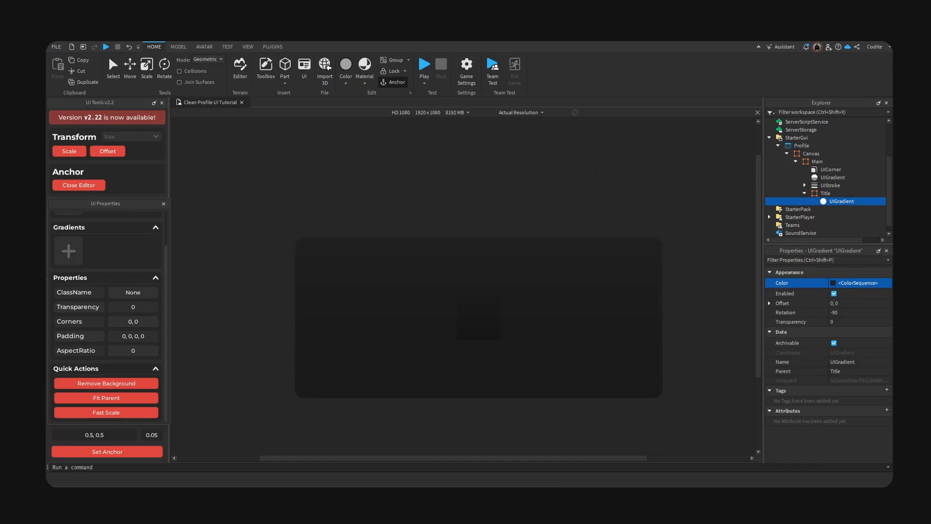
# Step: Set the Title frame's size offsets to 826 wide and 76 high
pyautogui.click(826, 193)
pyautogui.scroll(-3, 805, 359)
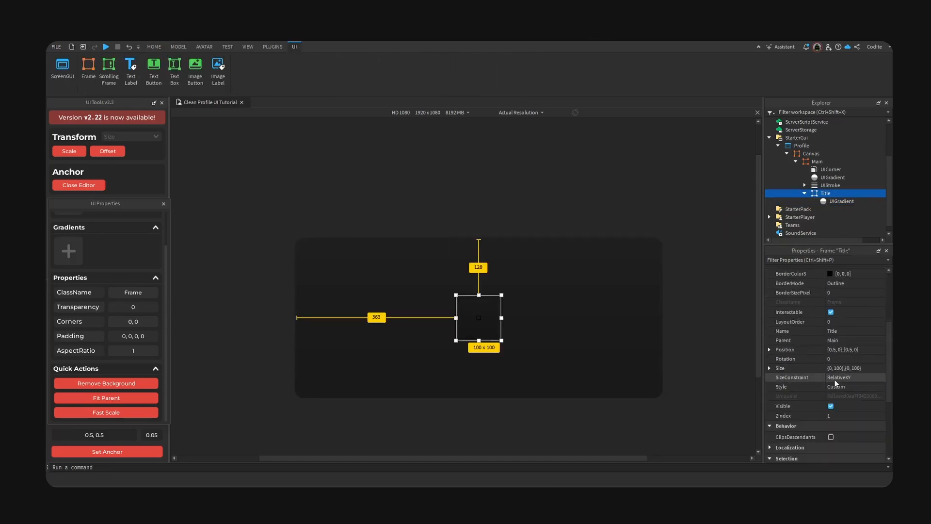
pyautogui.click(788, 369)
pyautogui.doubleClick(859, 377)
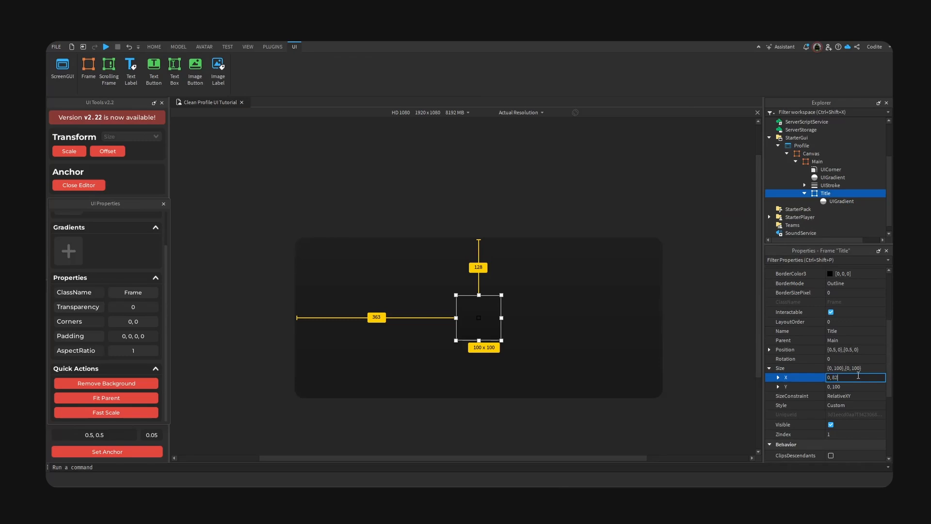
pyautogui.doubleClick(863, 387)
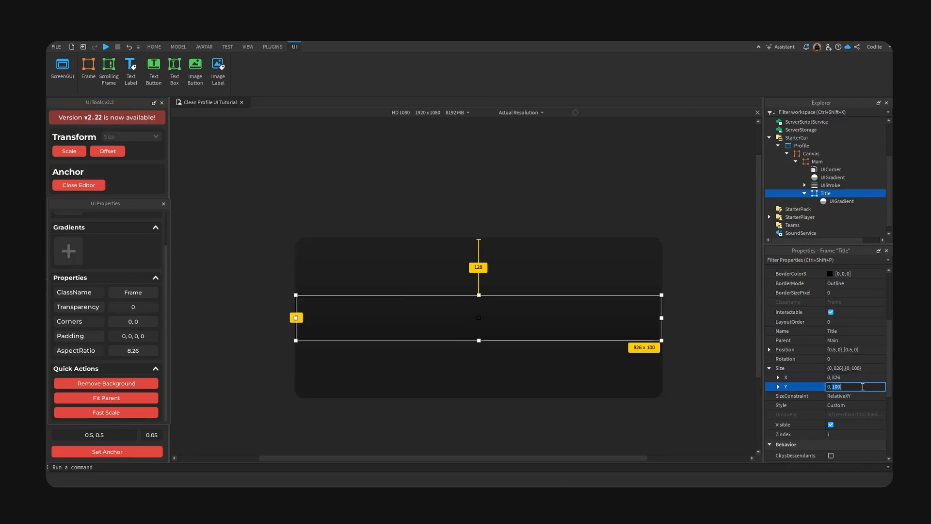
pyautogui.write('76')
pyautogui.press('Return')
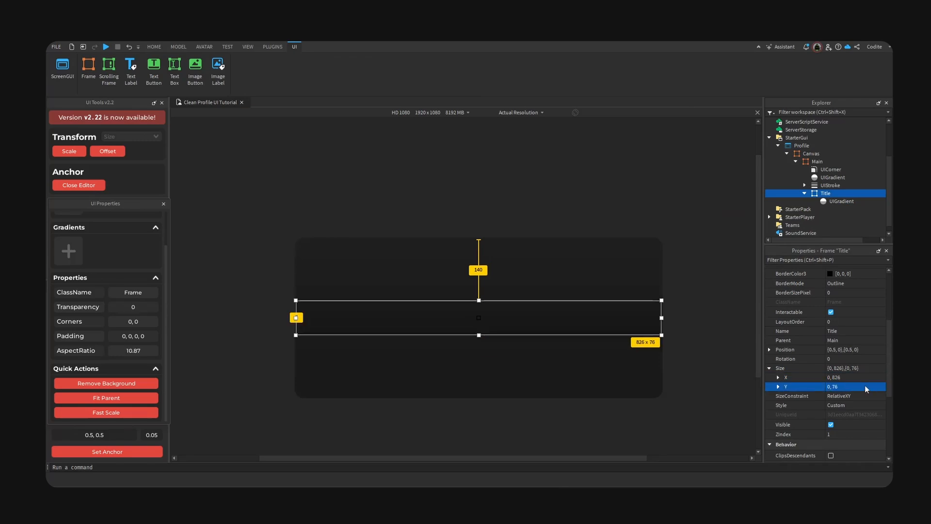
# Step: Add a UICorner to the Title frame with a corner radius scale of 0.2 and offset of 0
pyautogui.click(835, 194)
pyautogui.write('corn')
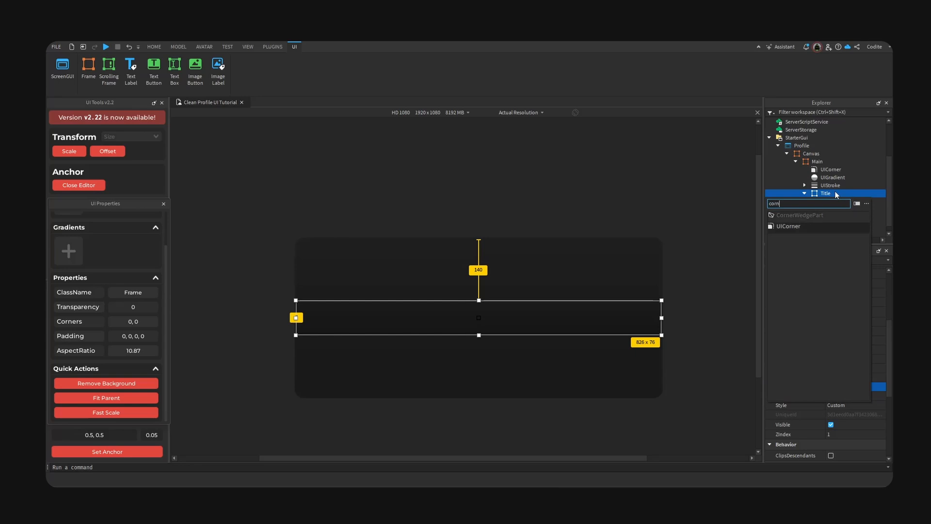
pyautogui.press('Return')
pyautogui.click(773, 283)
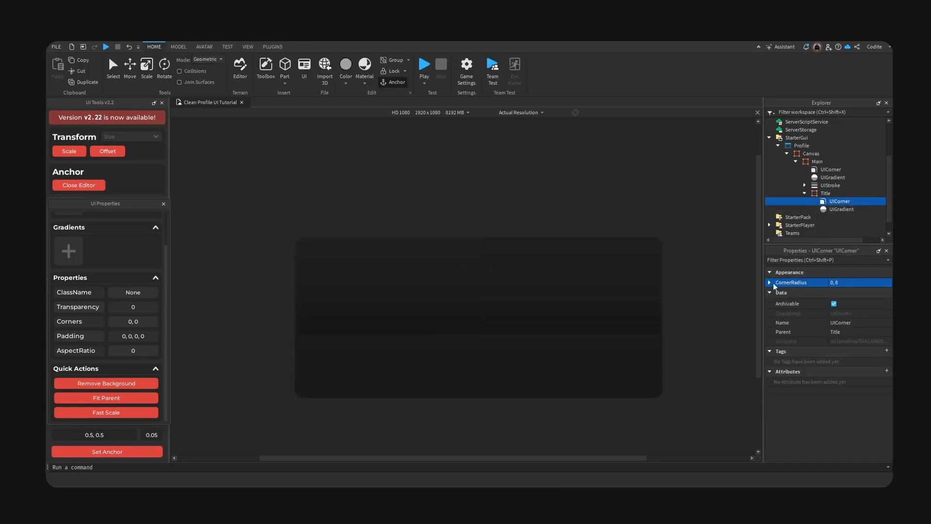
pyautogui.click(857, 301)
pyautogui.write('0')
pyautogui.click(866, 294)
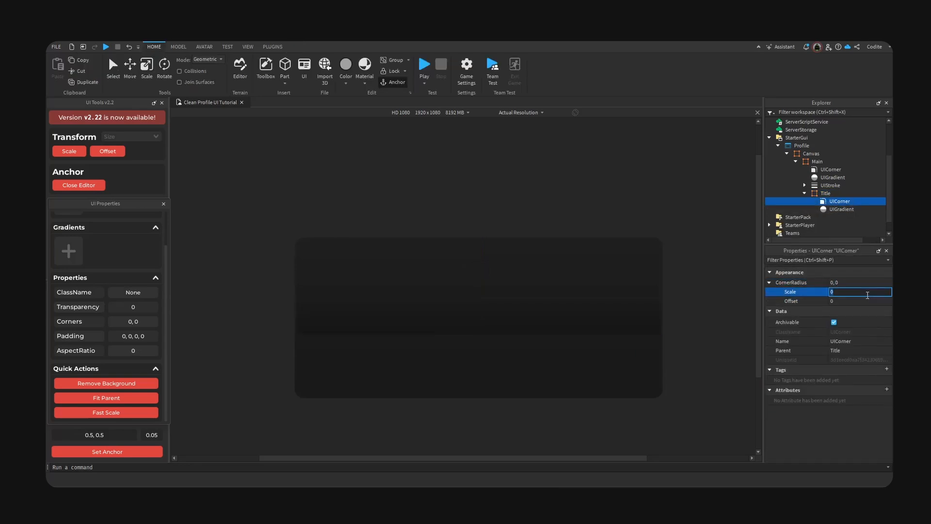
pyautogui.write('0.1')
# Step: Move the Title frame to the top edge of the Main frame and show the preview at Physical Size
pyautogui.moveTo(639, 320); pyautogui.dragTo(636, 248)
pyautogui.click(521, 112)
pyautogui.click(520, 123)
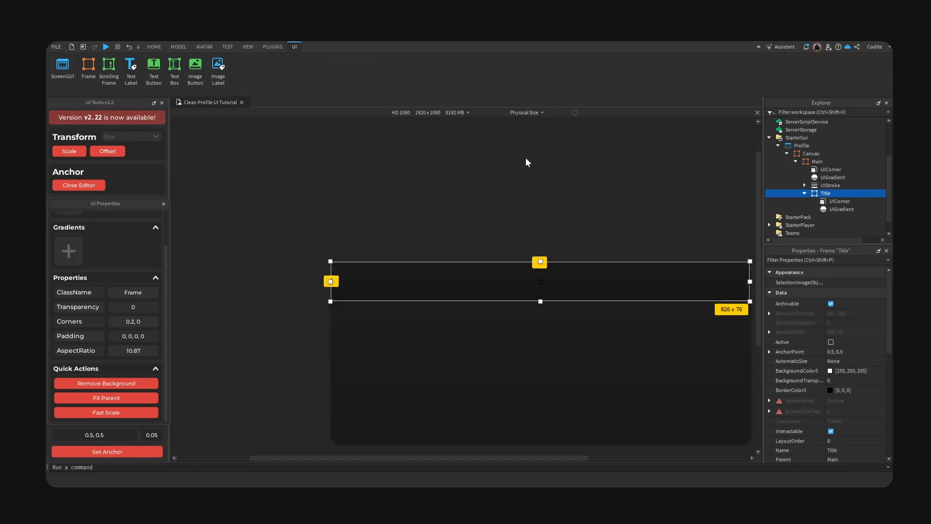
pyautogui.moveTo(524, 289); pyautogui.dragTo(459, 285)
# Step: Set the thickness of the Main frame's UIStroke to 7
pyautogui.click(453, 336)
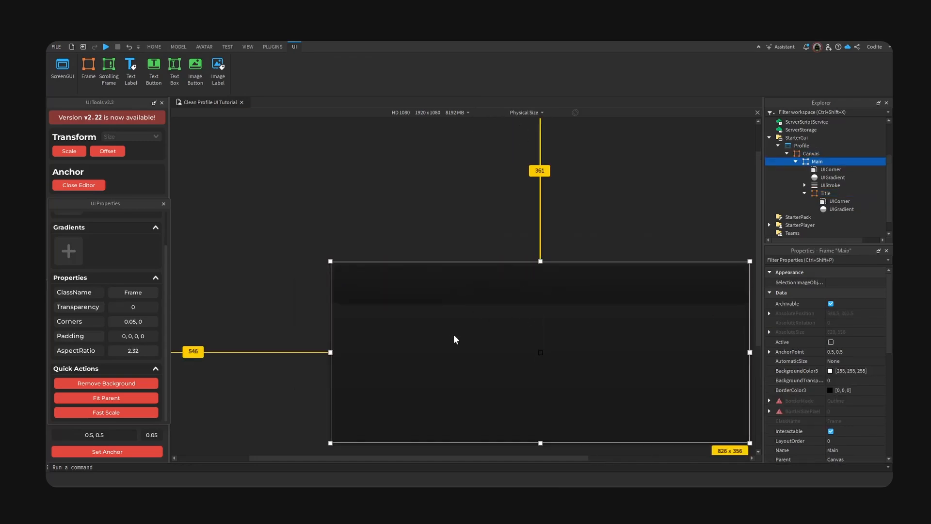
pyautogui.click(805, 185)
pyautogui.click(831, 185)
pyautogui.click(859, 311)
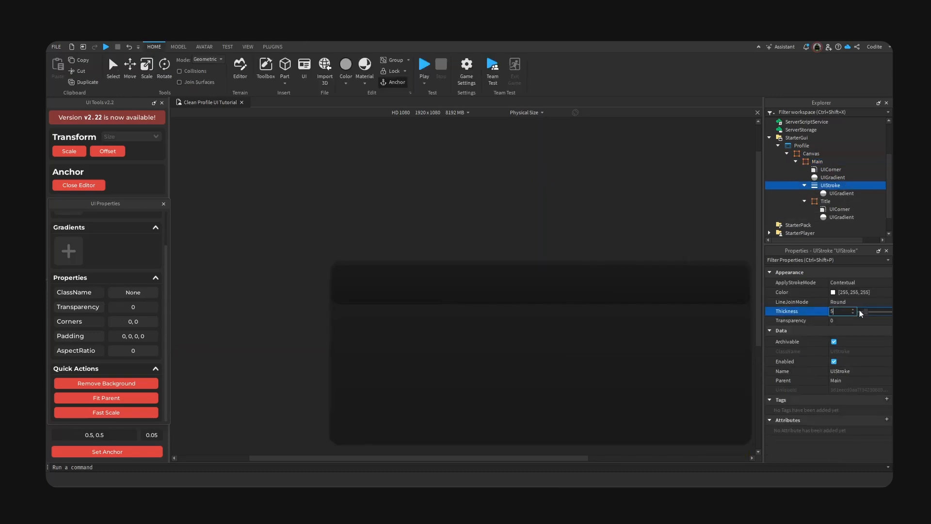
pyautogui.write('8')
pyautogui.press('BackSpace')
pyautogui.write('7')
pyautogui.press('Return')
pyautogui.click(583, 286)
pyautogui.click(464, 374)
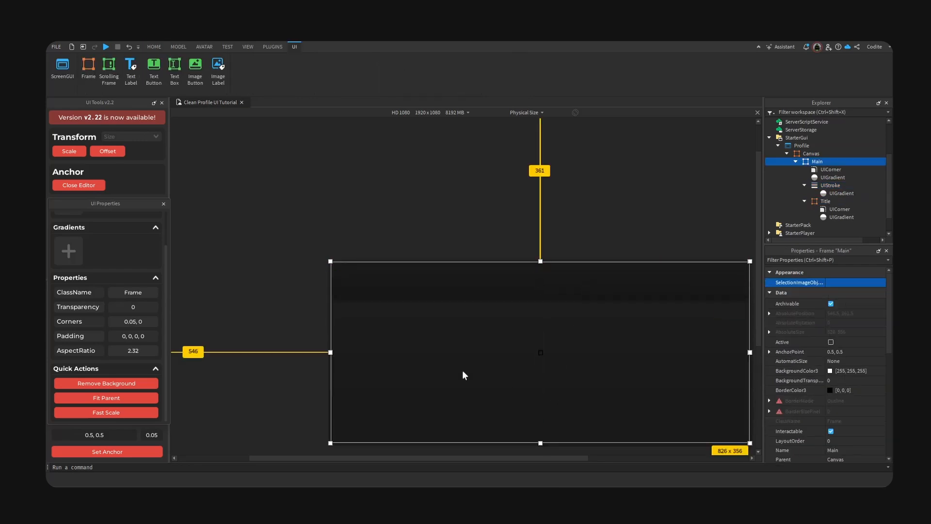
pyautogui.click(244, 349)
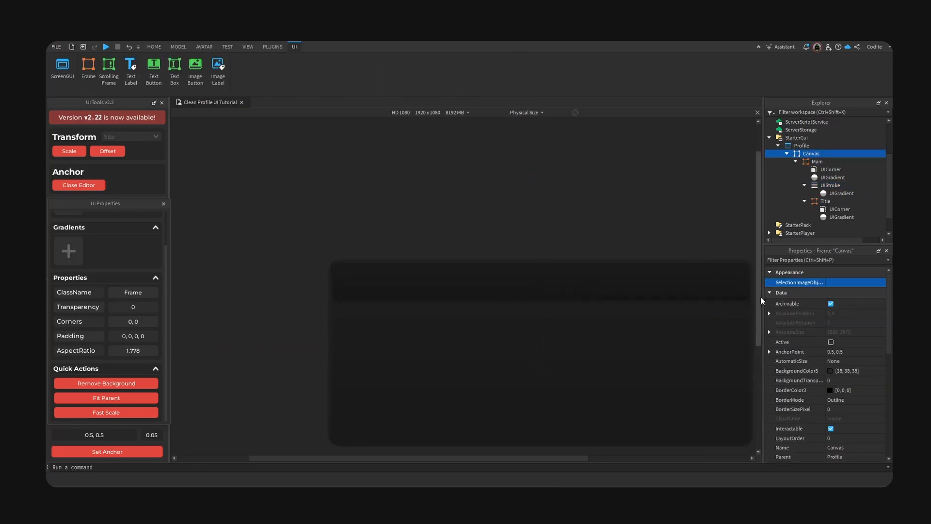
# Step: Set the corner radius scale of the Title frame's UICorner to 0.25
pyautogui.moveTo(761, 297); pyautogui.dragTo(766, 324)
pyautogui.click(710, 246)
pyautogui.click(839, 209)
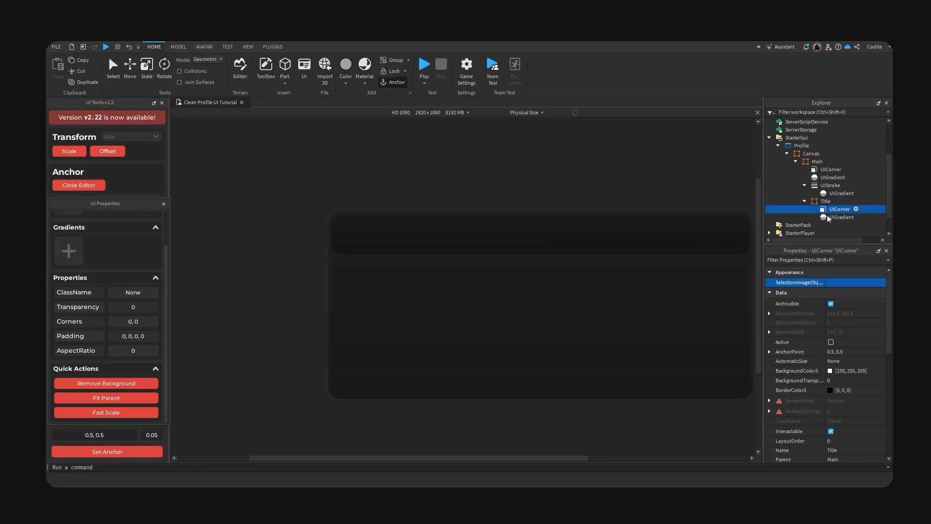
pyautogui.click(770, 282)
pyautogui.click(847, 292)
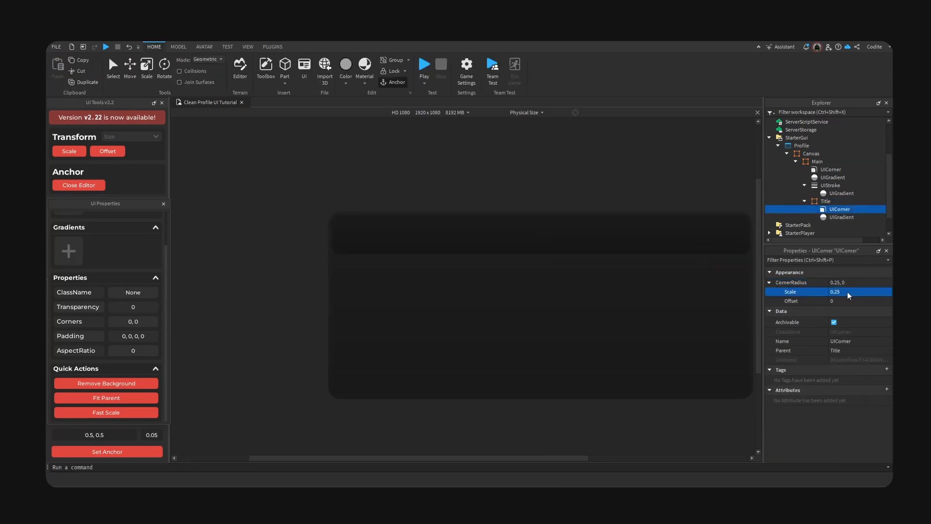
pyautogui.moveTo(529, 454); pyautogui.dragTo(582, 456)
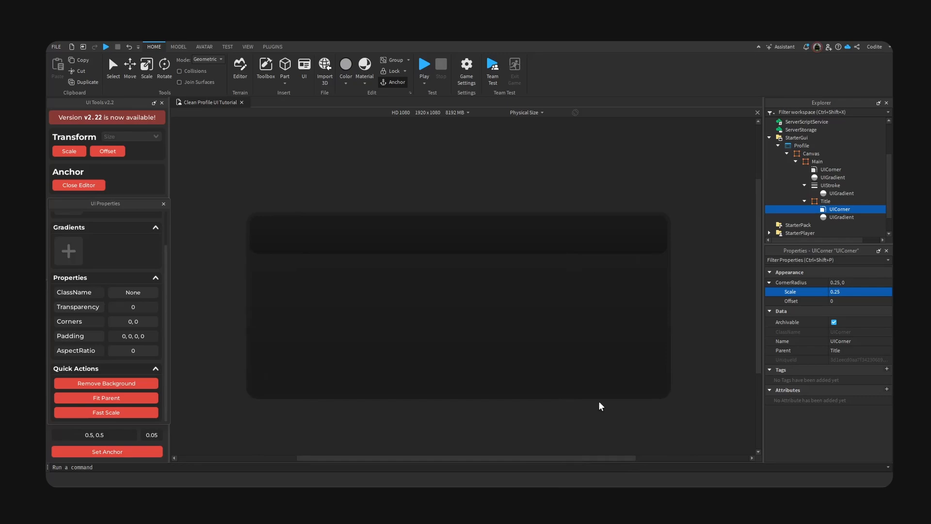
# Step: Convert the Main and Title frames' size from offset to scale
pyautogui.click(805, 201)
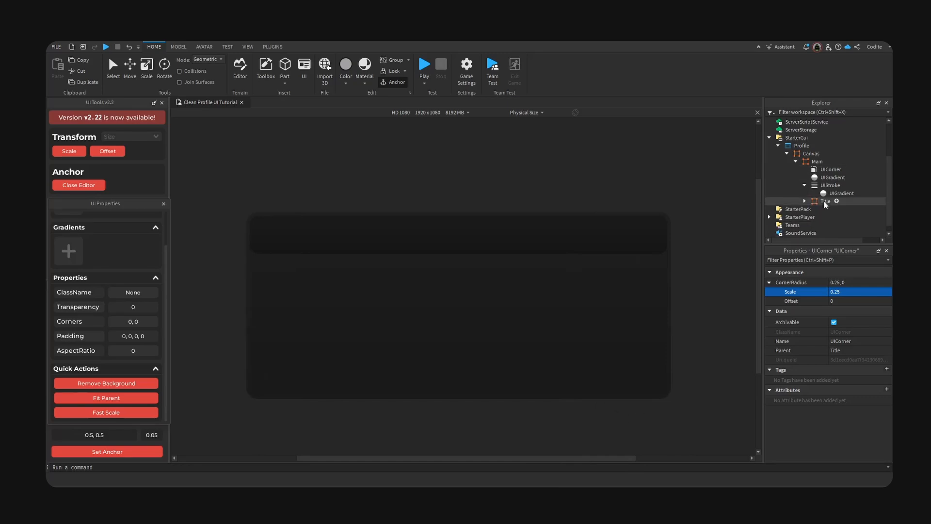
pyautogui.click(825, 201)
pyautogui.keyDown('ctrl'); pyautogui.click(818, 162); pyautogui.keyUp('ctrl')
pyautogui.click(71, 152)
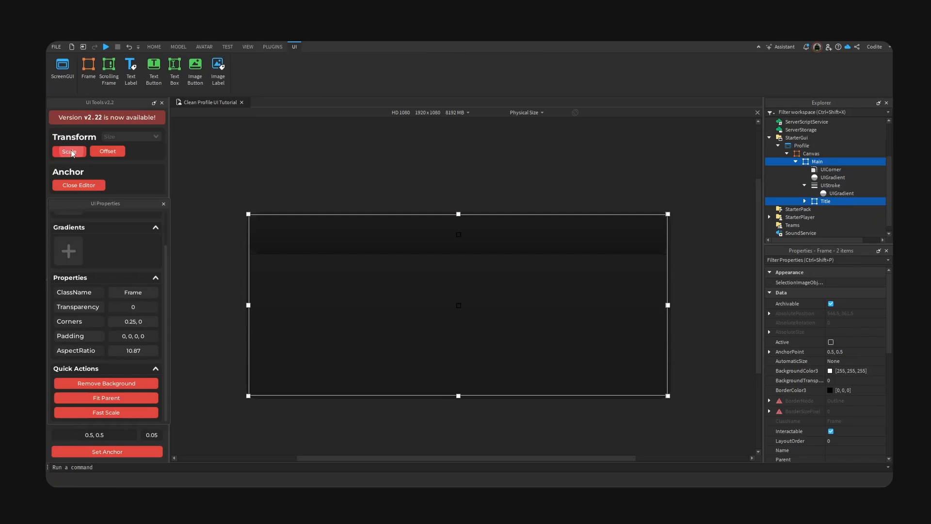
# Step: Insert a TextLabel into the Title frame and set its anchor to 0.5, 0.5
pyautogui.click(826, 201)
pyautogui.click(805, 202)
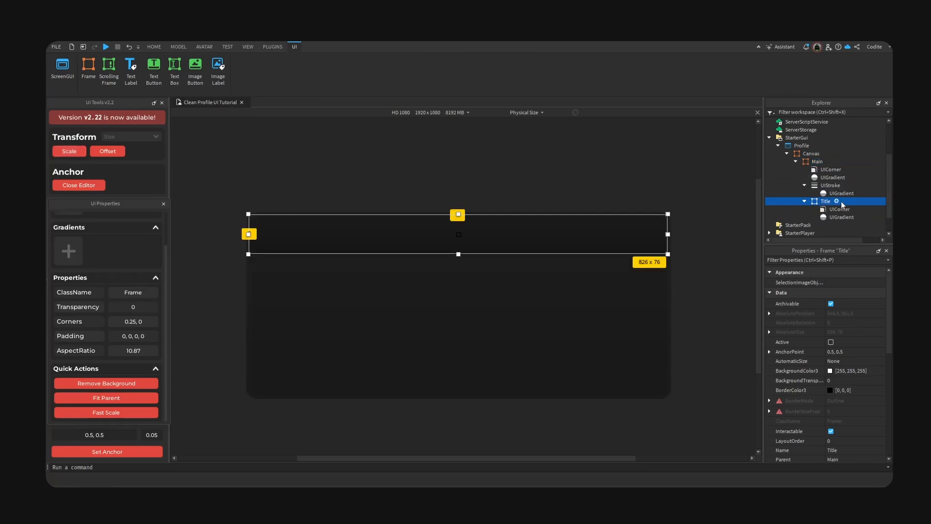
pyautogui.click(837, 201)
pyautogui.write('text')
pyautogui.click(815, 245)
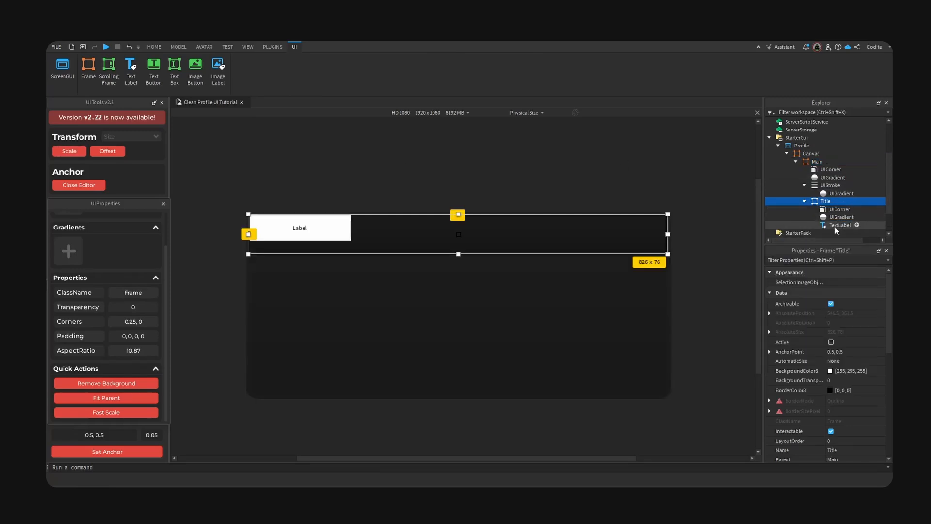
pyautogui.click(836, 227)
pyautogui.click(125, 452)
# Step: Change the font face of the title's TextLabel to a bold, rounded typeface
pyautogui.scroll(-10, 817, 375)
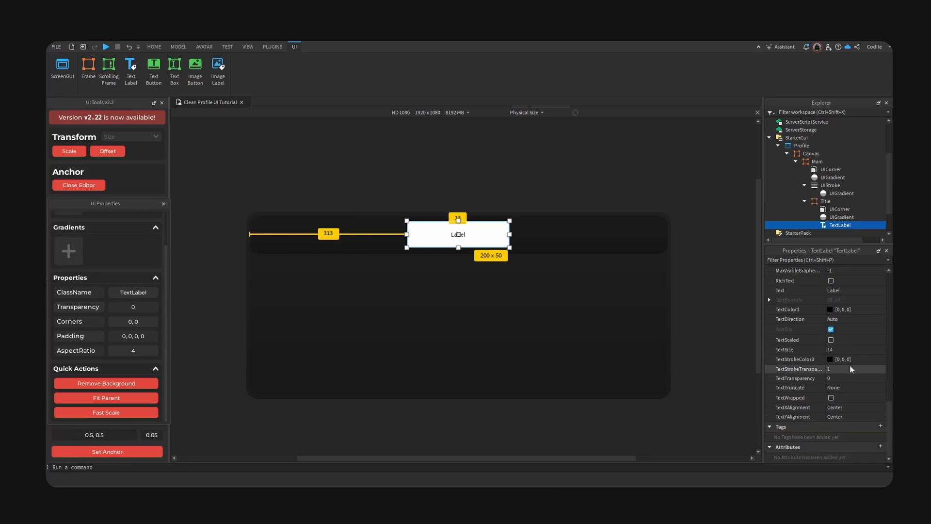
pyautogui.scroll(4, 851, 364)
pyautogui.click(853, 350)
pyautogui.click(844, 256)
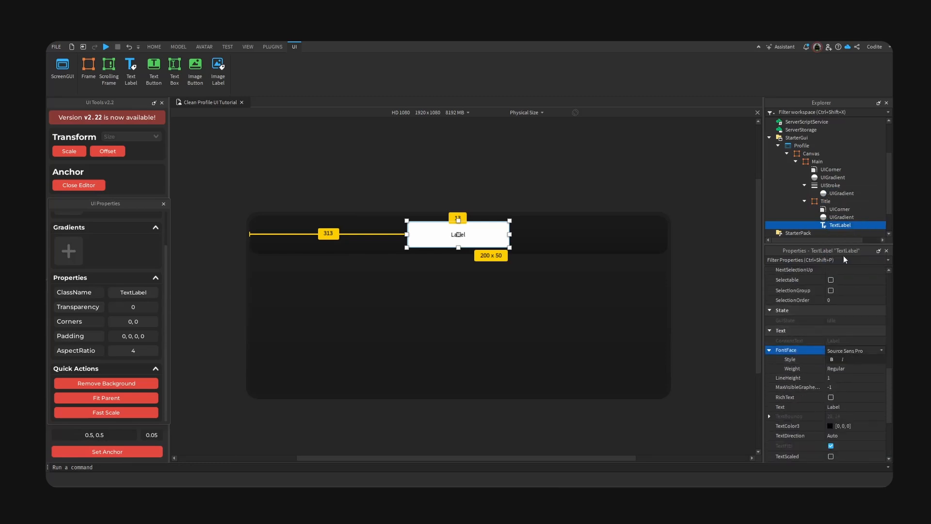
# Step: Enable TextScaled and TextWrapped on the title's TextLabel and set its TextXAlignment to Left
pyautogui.scroll(-4, 842, 339)
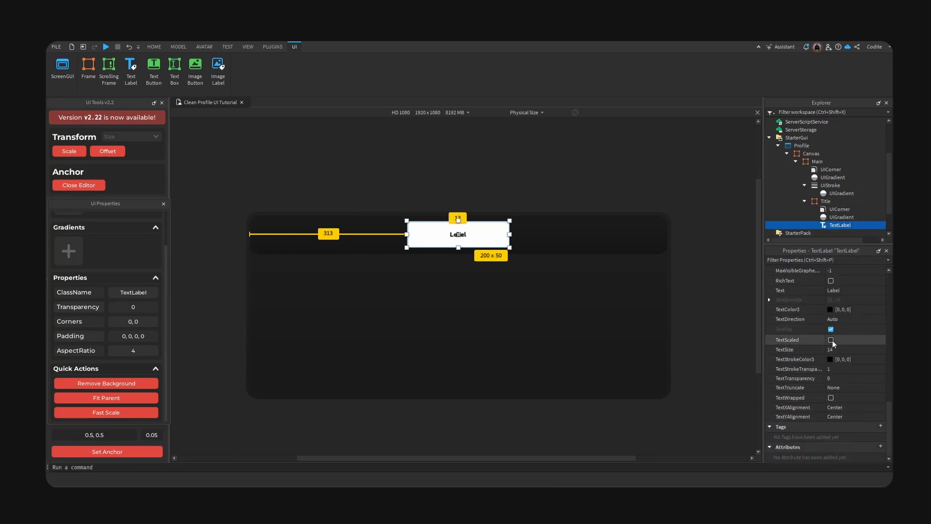
pyautogui.click(831, 340)
pyautogui.click(844, 407)
pyautogui.click(844, 417)
pyautogui.click(831, 397)
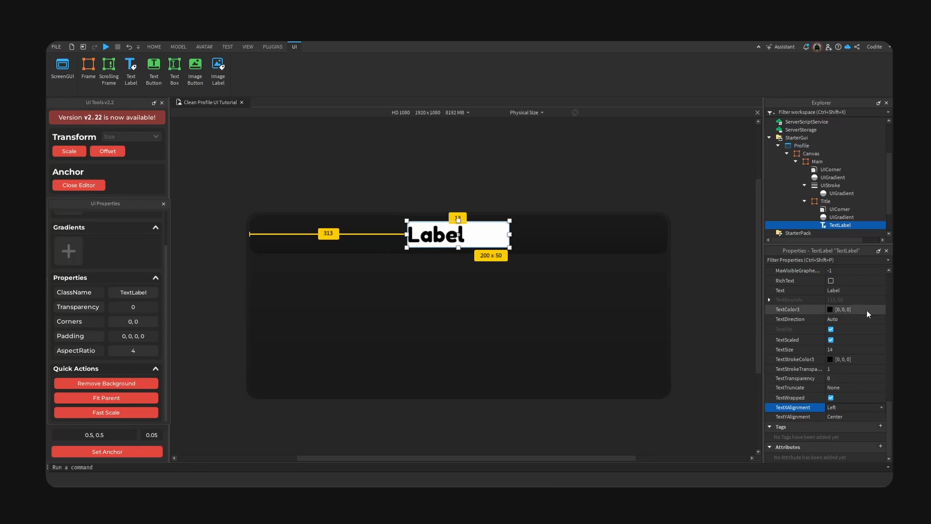
# Step: Set the text colour of the title's TextLabel to light grey [231, 231, 231]
pyautogui.scroll(1, 854, 347)
pyautogui.click(830, 338)
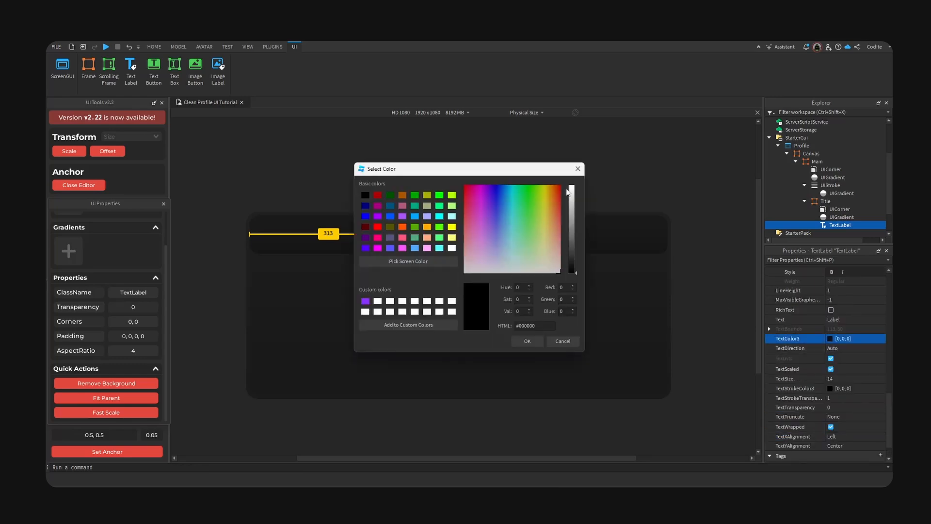
pyautogui.moveTo(563, 171); pyautogui.dragTo(727, 217)
pyautogui.moveTo(736, 233); pyautogui.dragTo(738, 237)
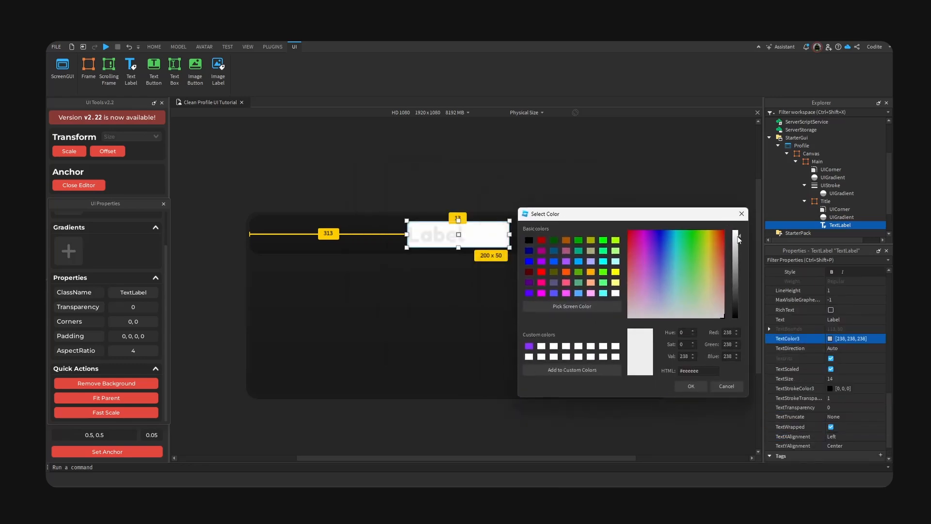
pyautogui.click(690, 385)
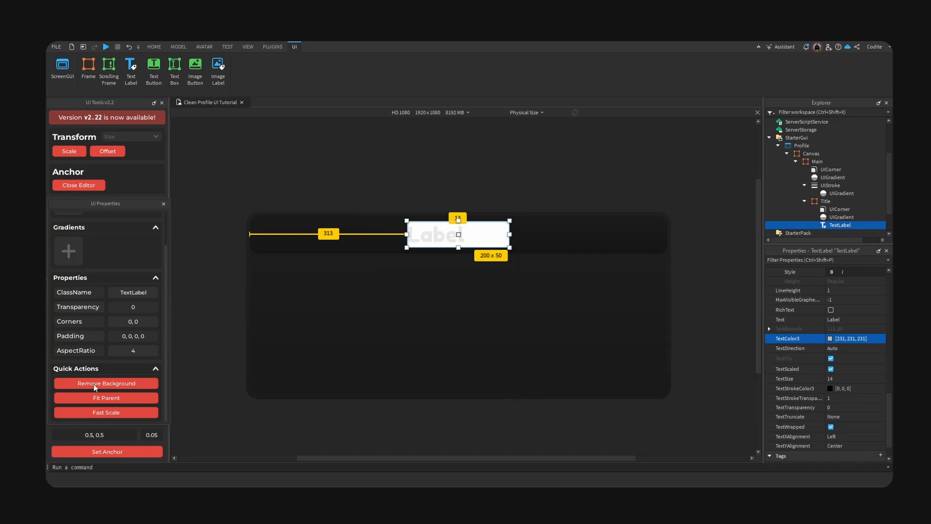
# Step: Remove the TextLabel's background and change its text to "Codite"
pyautogui.click(106, 383)
pyautogui.doubleClick(434, 237)
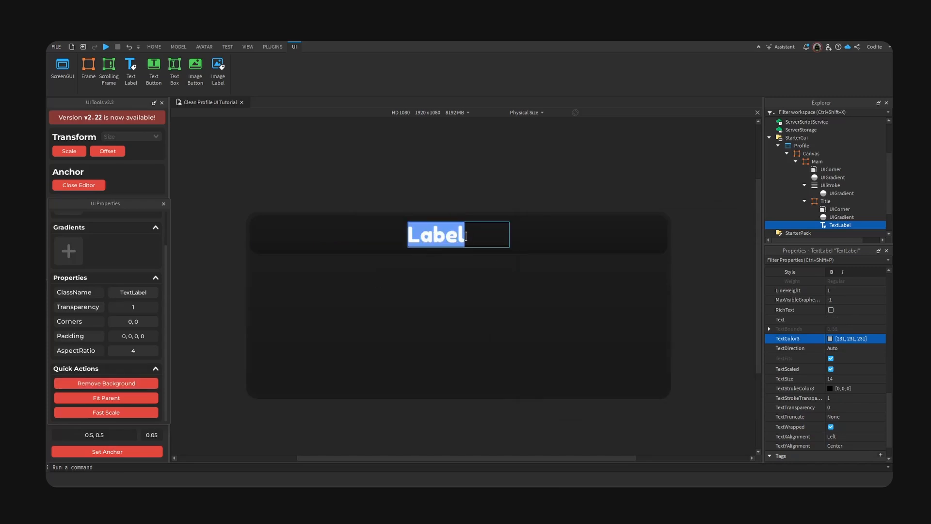
pyautogui.write('Codite')
pyautogui.press('Return')
# Step: Narrow the "Codite" label slightly and move it to the left end of the title bar
pyautogui.moveTo(510, 235); pyautogui.dragTo(492, 234)
pyautogui.moveTo(433, 240); pyautogui.dragTo(290, 241)
pyautogui.click(310, 274)
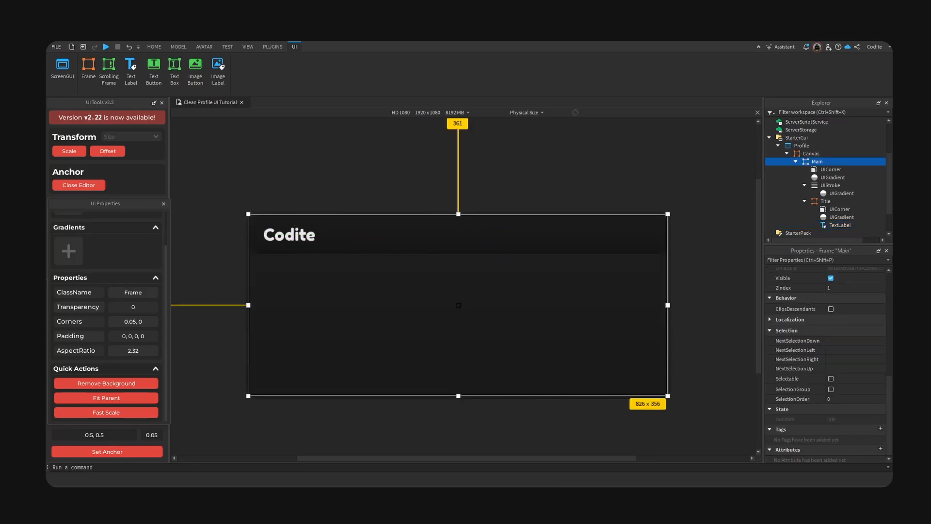
# Step: Insert a frame into the Main frame, name it EXP, and set its anchor to 0.5, 0.5
pyautogui.click(804, 201)
pyautogui.click(830, 162)
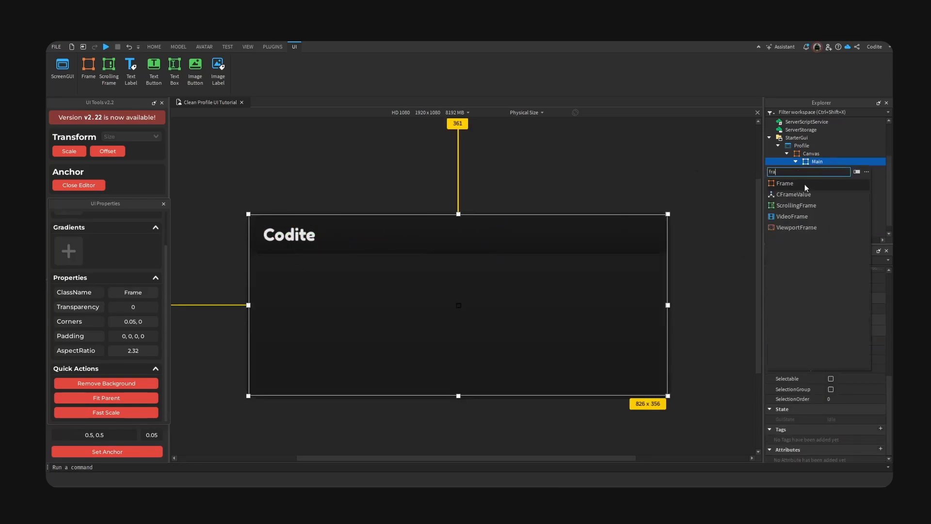
pyautogui.click(805, 184)
pyautogui.press('F2')
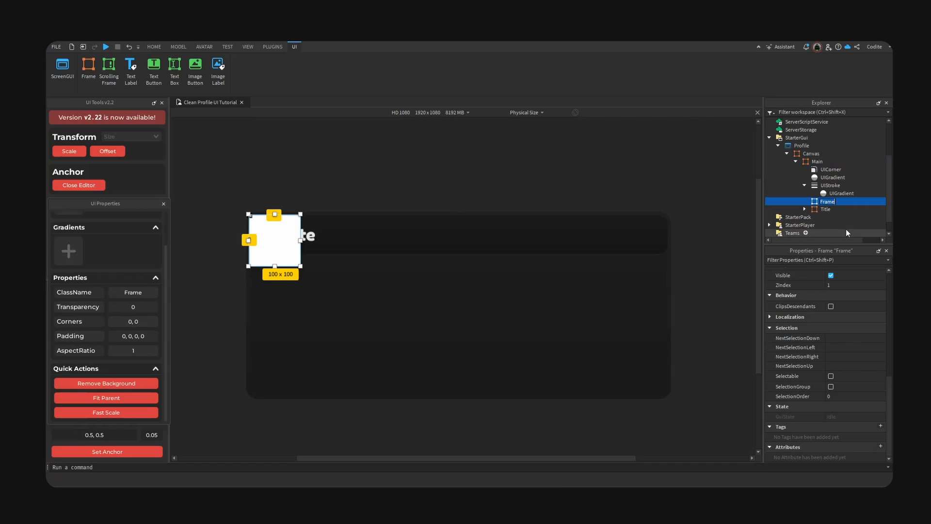
pyautogui.write('EXP')
pyautogui.press('Return')
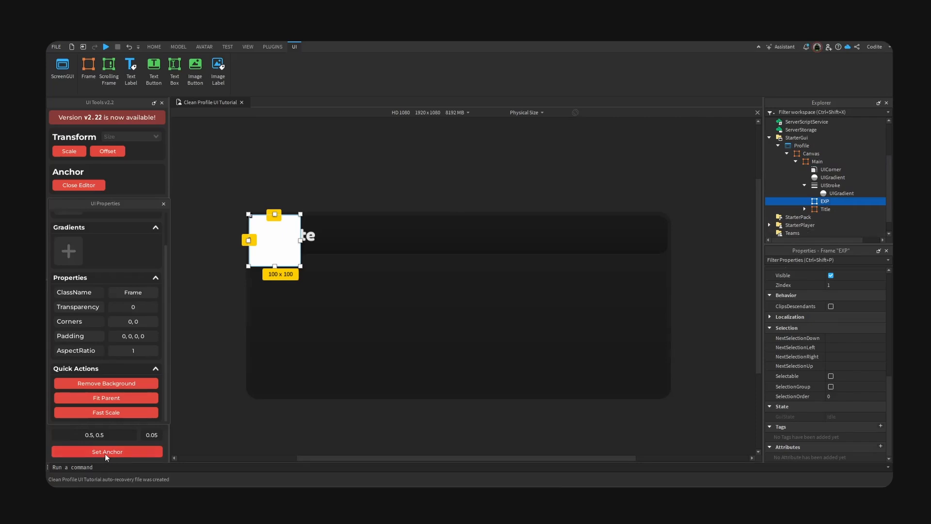
pyautogui.click(105, 452)
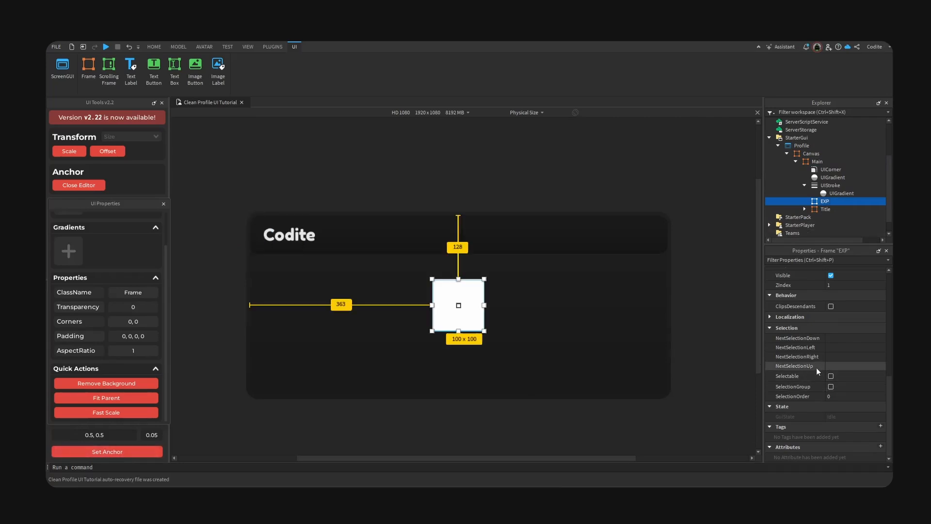
# Step: Set the EXP frame's size offsets to 176 wide and 176 high
pyautogui.scroll(5, 825, 369)
pyautogui.click(770, 353)
pyautogui.doubleClick(860, 363)
pyautogui.write('1')
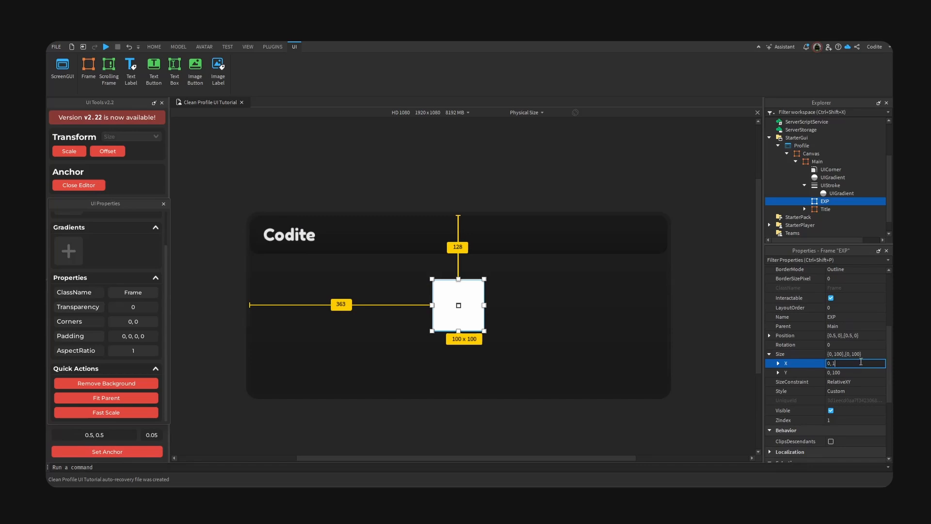
pyautogui.write('76')
pyautogui.doubleClick(868, 372)
# Step: Add a UICorner to the EXP frame with a corner radius scale of 1 and offset of 0
pyautogui.write('1')
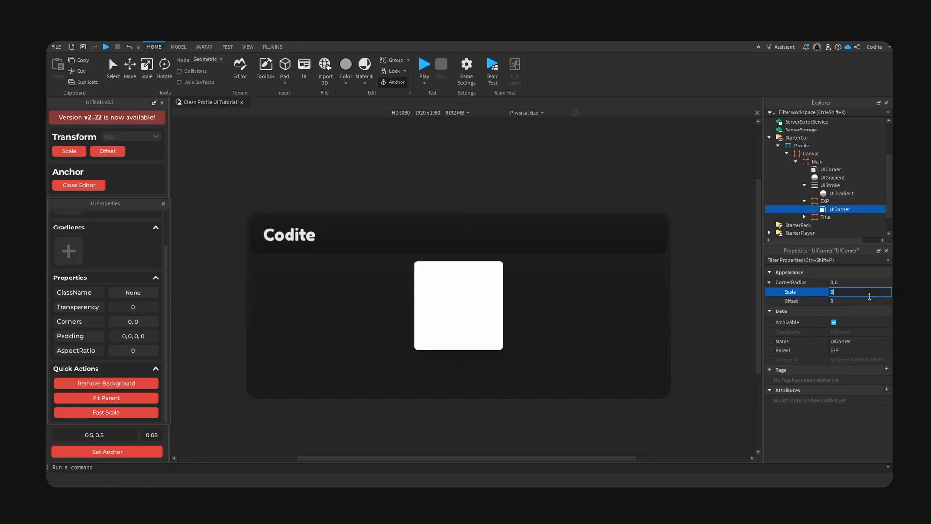
pyautogui.doubleClick(874, 303)
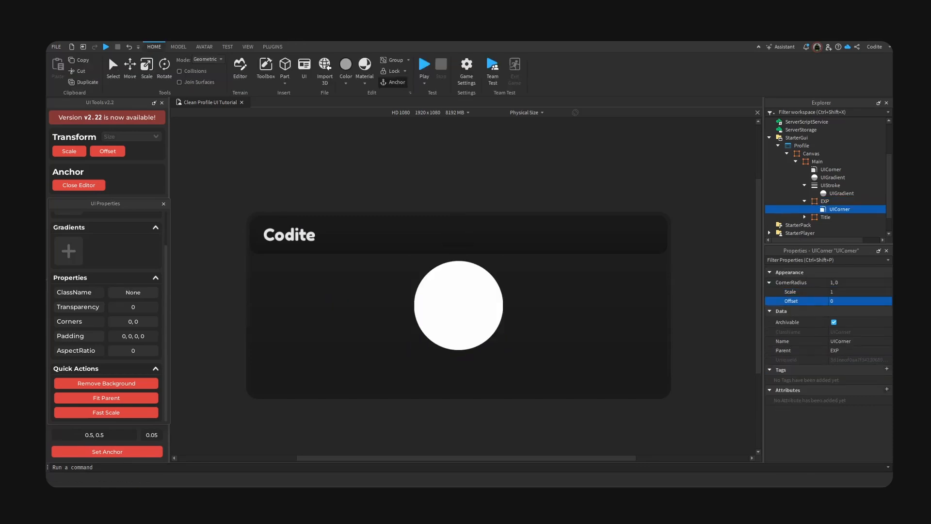
# Step: Add a UIGradient to the EXP frame and set its rotation to -90
pyautogui.click(836, 202)
pyautogui.write('grad')
pyautogui.click(830, 224)
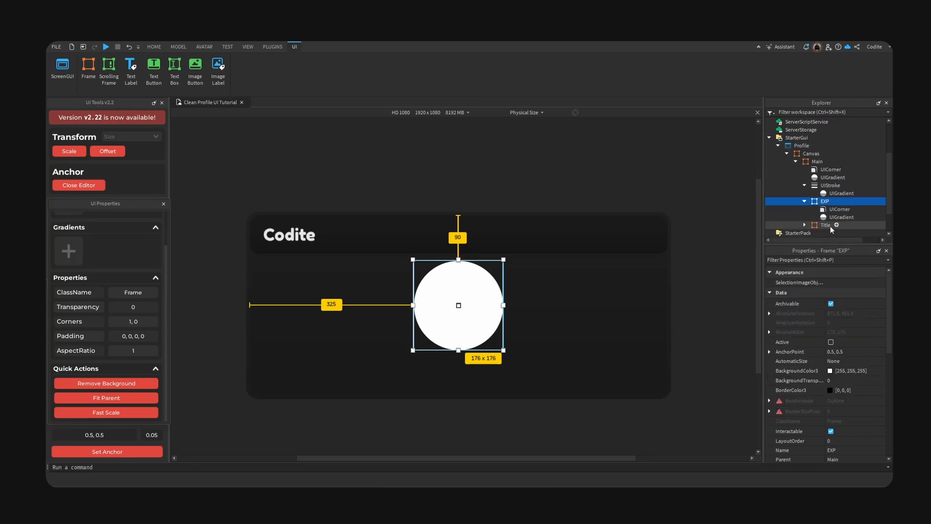
pyautogui.click(838, 217)
pyautogui.click(871, 314)
pyautogui.write('-90')
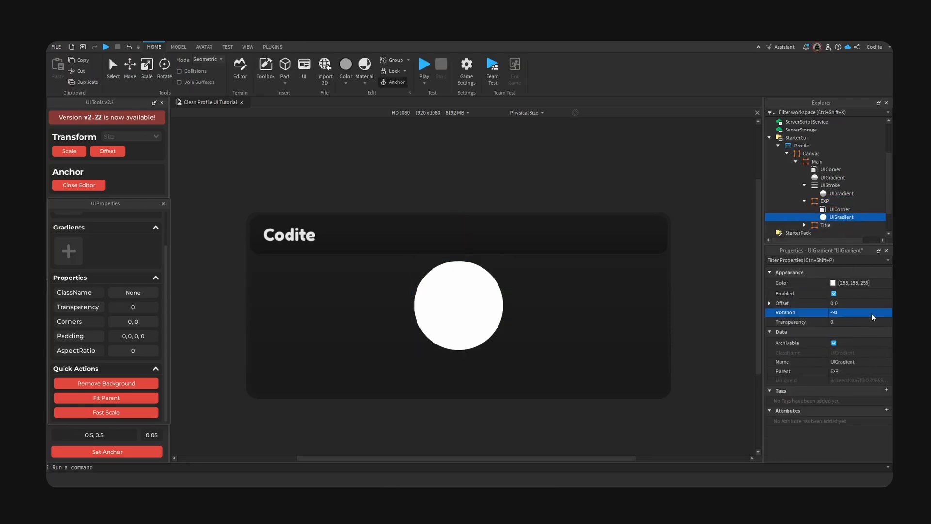
pyautogui.press('Return')
pyautogui.click(738, 337)
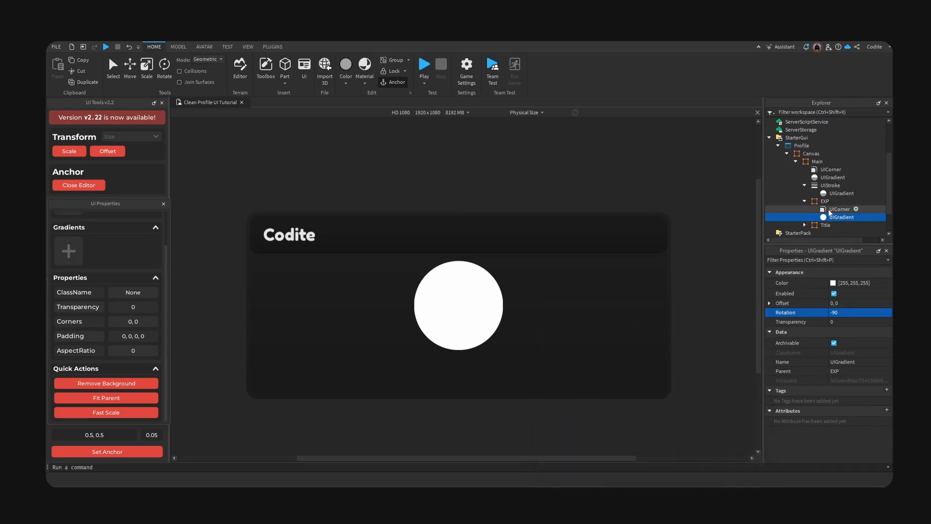
# Step: Set the end colour of the EXP frame's UIGradient to #151516
pyautogui.click(882, 285)
pyautogui.click(882, 283)
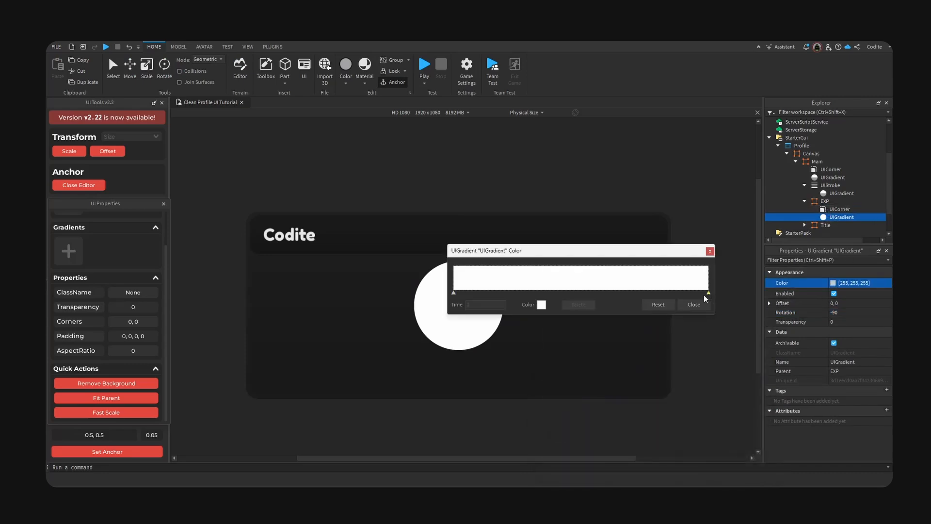
pyautogui.click(542, 304)
pyautogui.write('#000000')
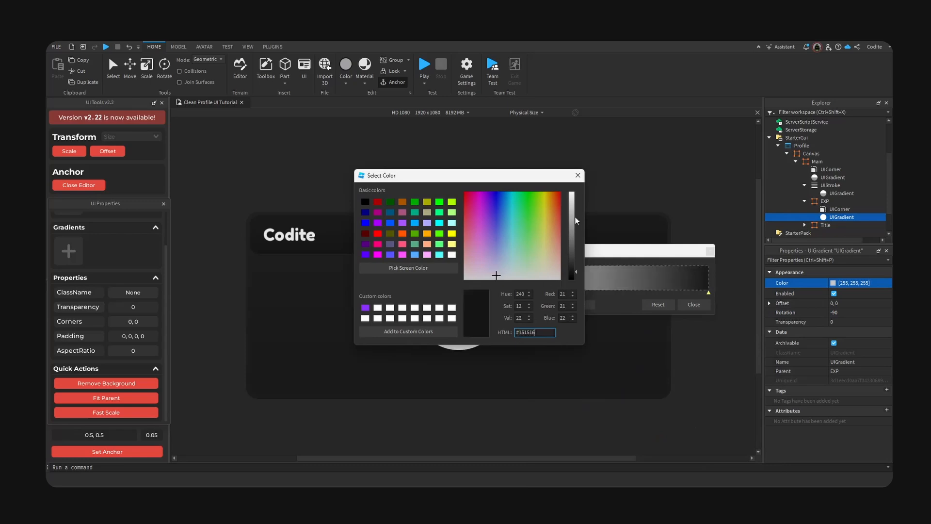
pyautogui.press('Return')
# Step: Set the start colour of the EXP frame's UIGradient to #151516 and close the gradient editor
pyautogui.click(452, 293)
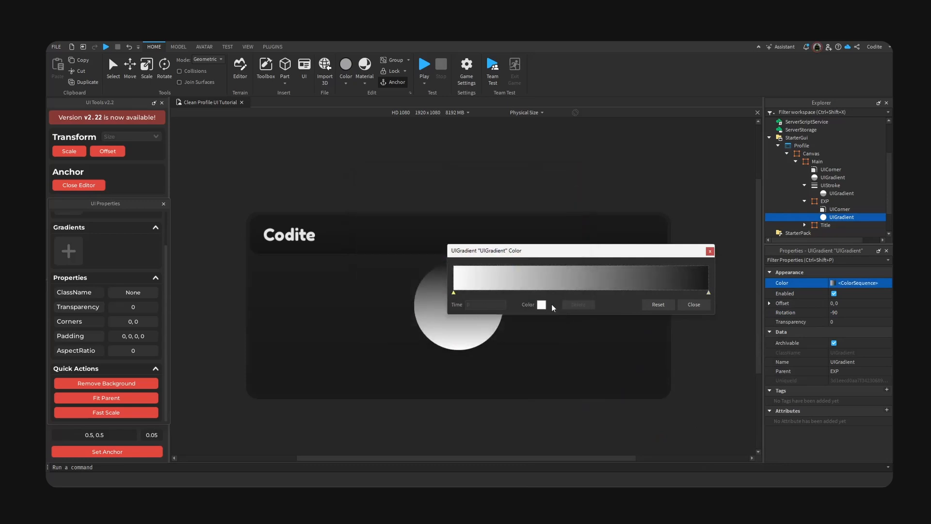
pyautogui.click(541, 304)
pyautogui.write('#19191a')
pyautogui.moveTo(485, 175); pyautogui.dragTo(728, 194)
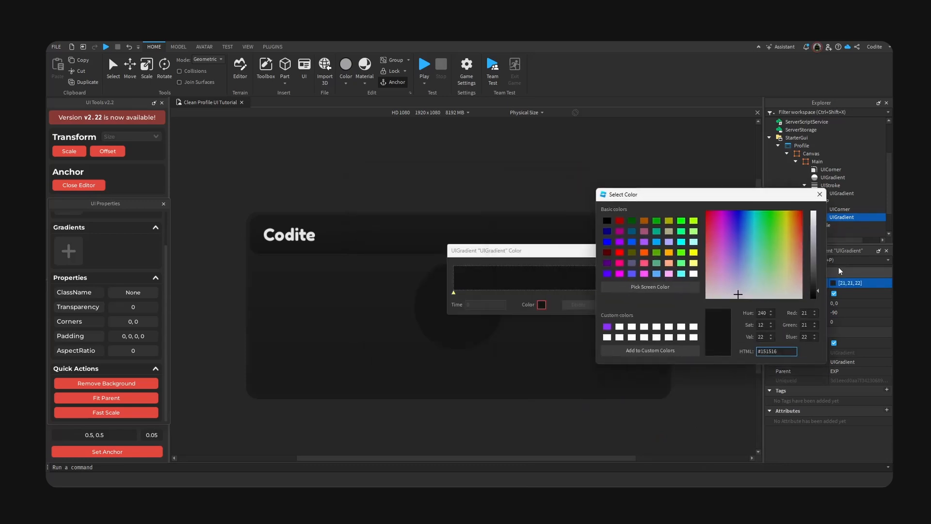
pyautogui.click(820, 194)
pyautogui.click(702, 305)
# Step: Move the EXP frame below the title, about 61 px from the Main frame's left edge and 66 px from its bottom
pyautogui.click(832, 203)
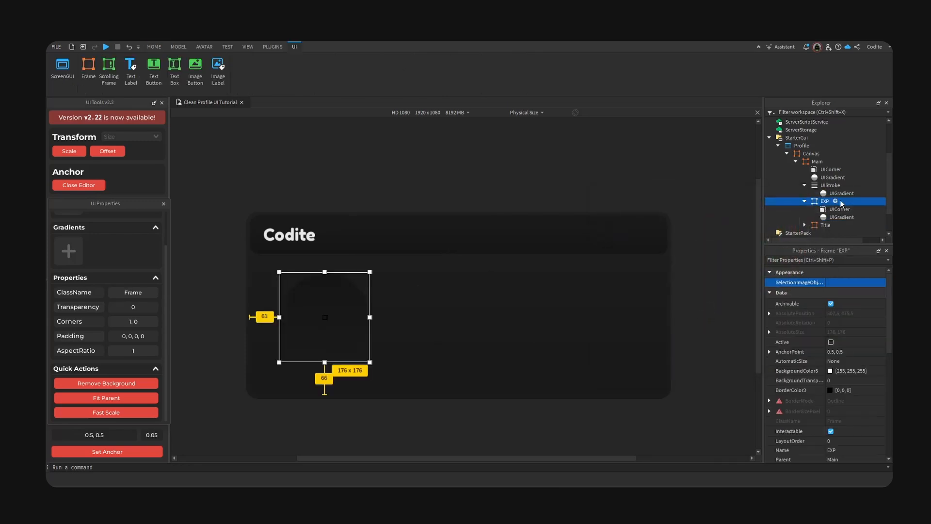
# Step: Add a UIStroke to the EXP frame
pyautogui.click(836, 201)
pyautogui.write('stroke')
pyautogui.click(848, 223)
pyautogui.click(848, 223)
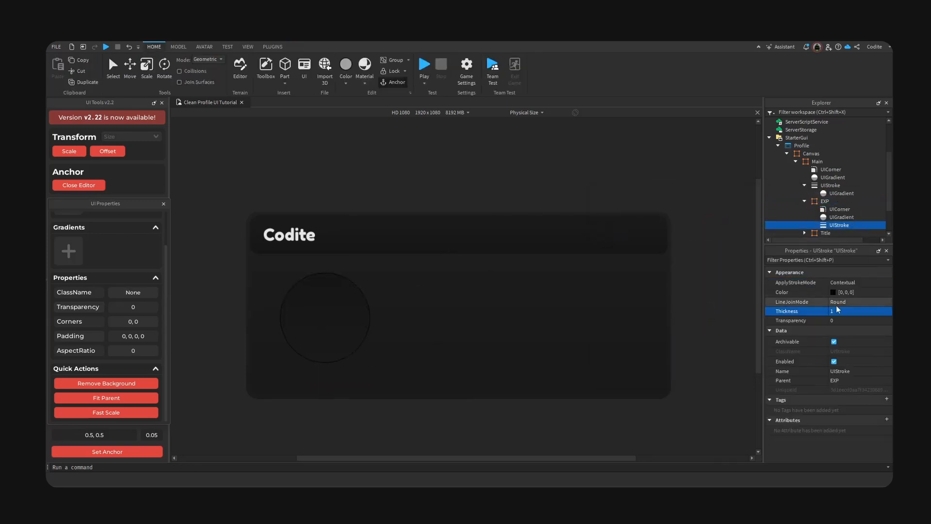
# Step: Set the thickness of the EXP frame's UIStroke to 15
pyautogui.click(862, 312)
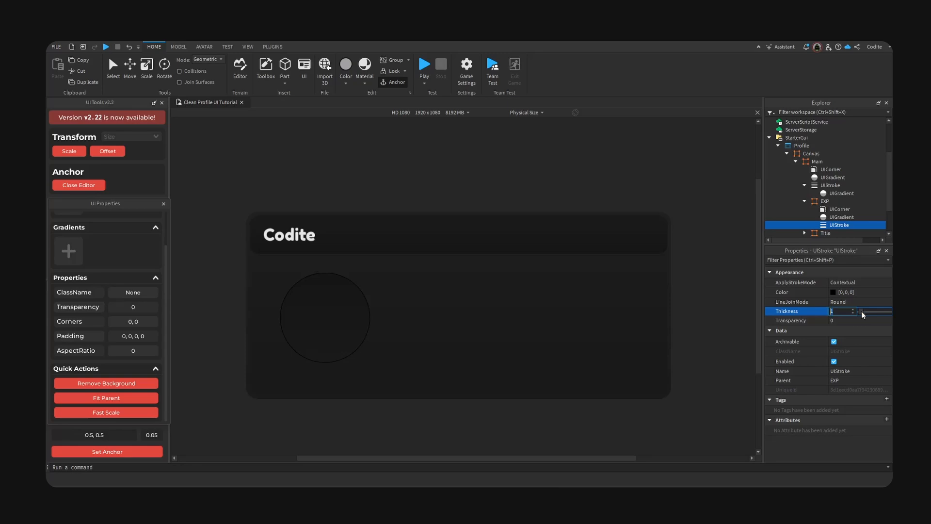
pyautogui.write('5')
pyautogui.press('BackSpace')
pyautogui.write('15')
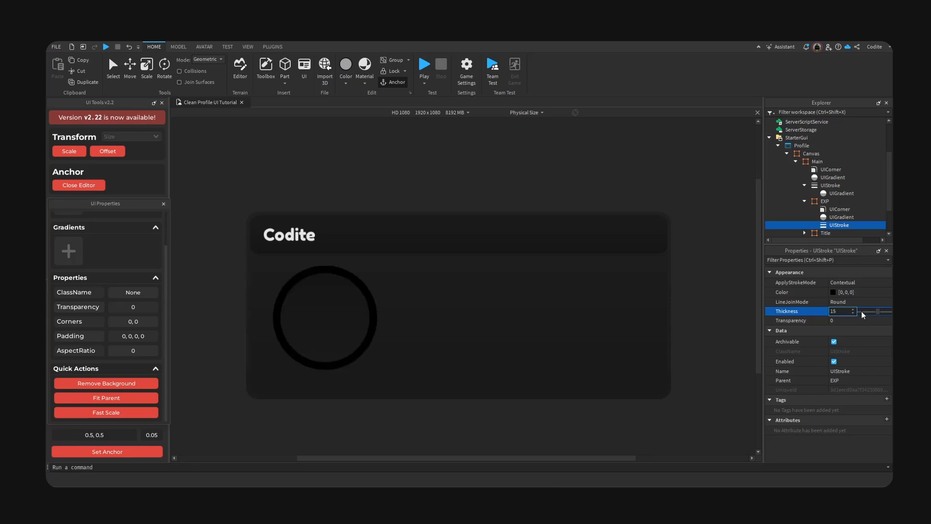
pyautogui.press('BackSpace')
pyautogui.write('15')
pyautogui.press('BackSpace')
pyautogui.press('BackSpace')
pyautogui.write('0')
pyautogui.press('Return')
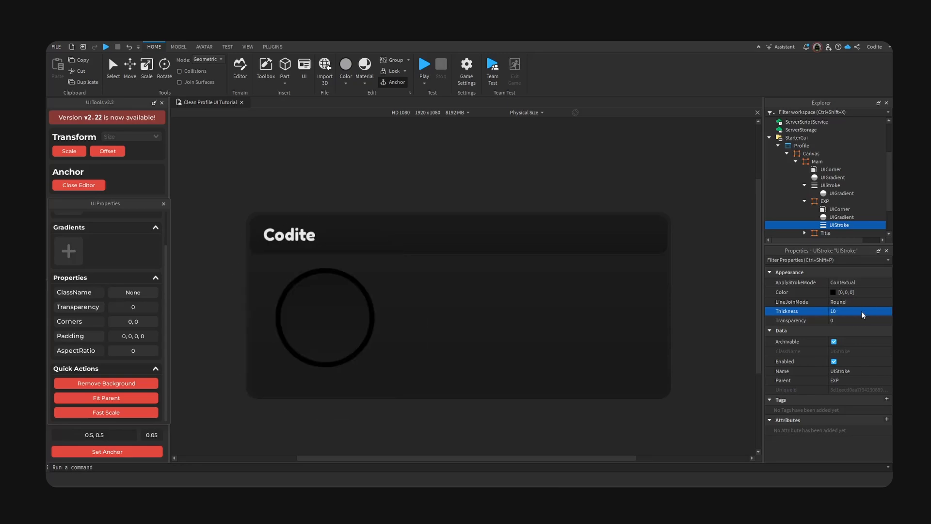
pyautogui.click(848, 311)
pyautogui.write('15')
pyautogui.press('Return')
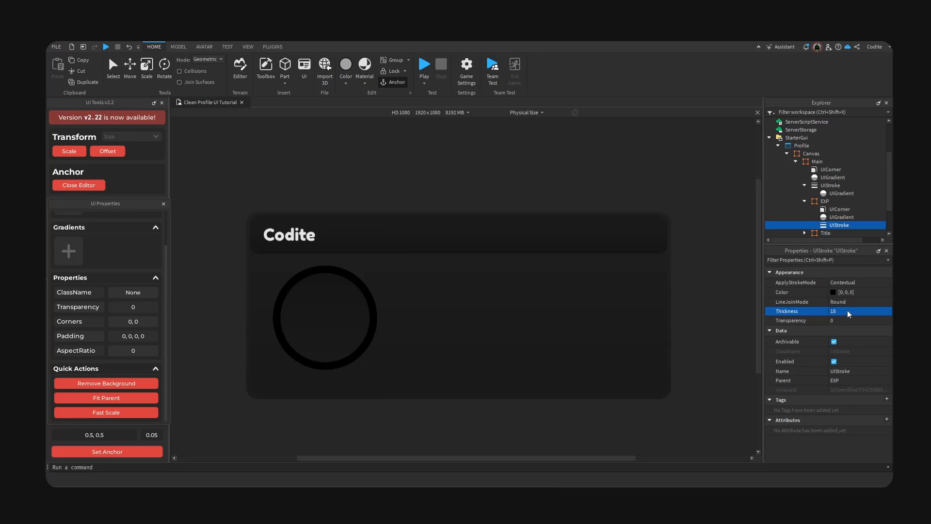
# Step: Set the colour of the EXP frame's UIStroke to white, #ffffff
pyautogui.click(834, 291)
pyautogui.click(531, 264)
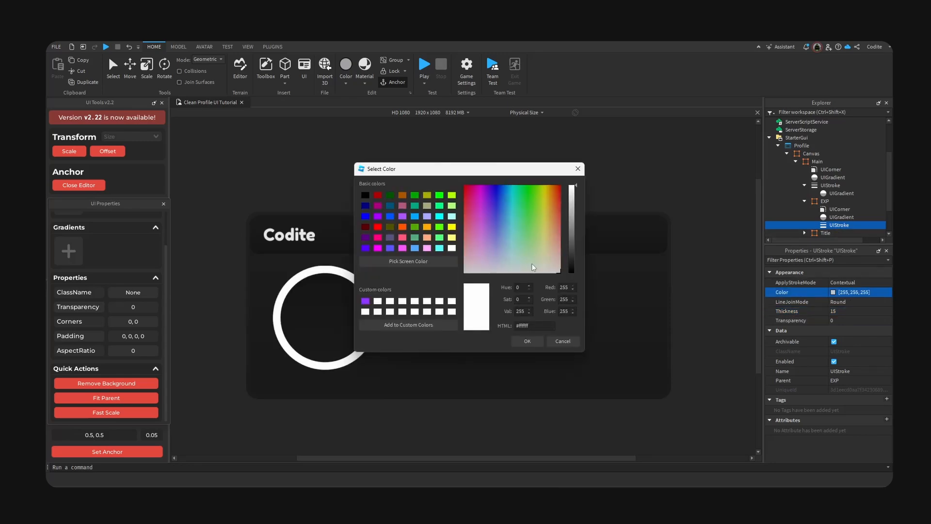
pyautogui.click(530, 342)
# Step: Add a UIGradient to the EXP frame's UIStroke, running from green to cyan with the end colour #07e6ff
pyautogui.click(856, 226)
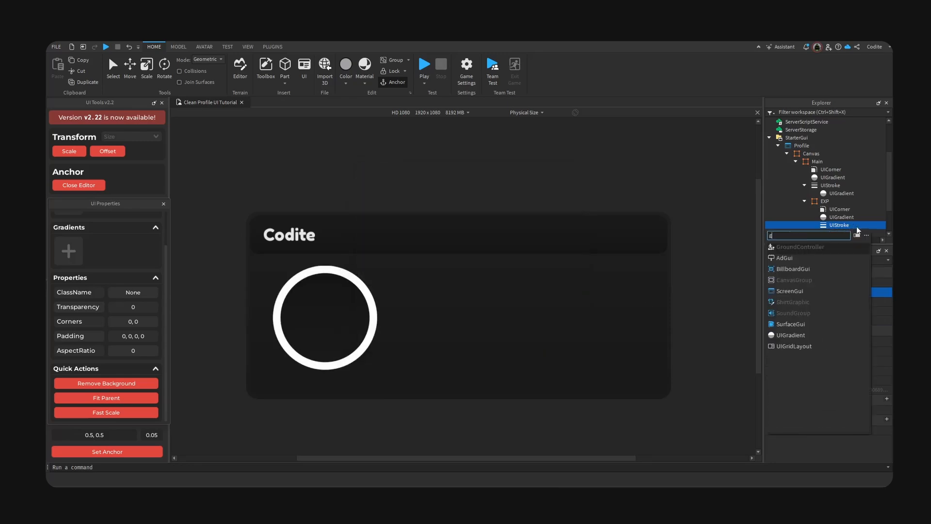
pyautogui.write('grad')
pyautogui.click(843, 248)
pyautogui.click(852, 234)
pyautogui.click(888, 284)
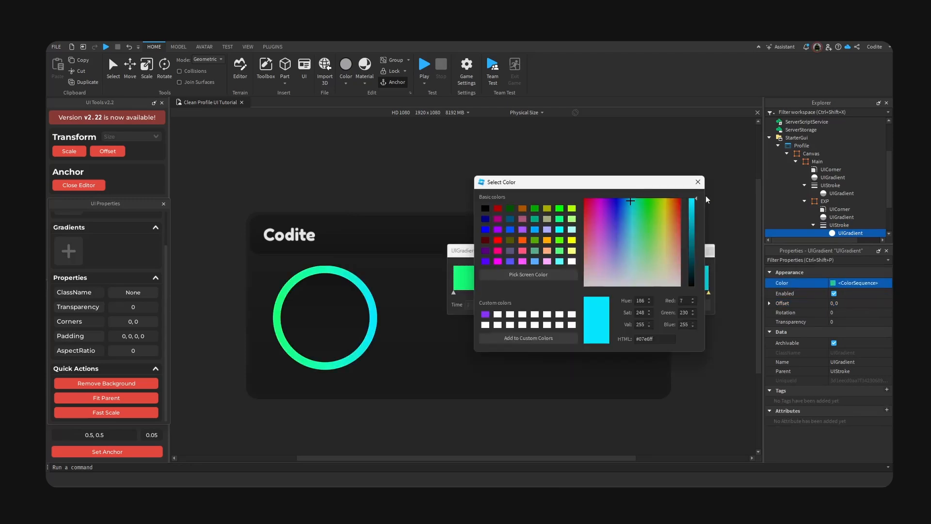
pyautogui.click(699, 183)
pyautogui.click(692, 307)
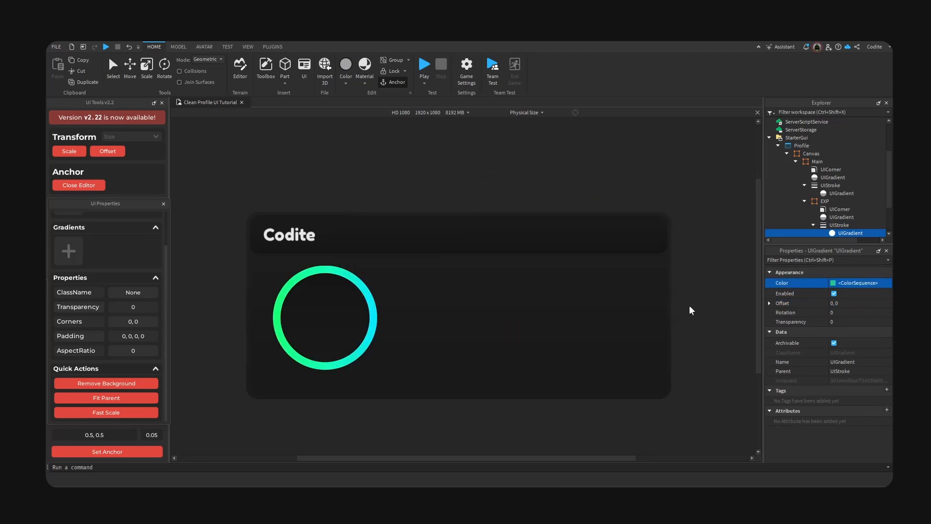
# Step: Move the EXP frame lower, about 59 px from the Main frame's left edge and 56 px from its bottom
pyautogui.click(822, 202)
pyautogui.click(805, 202)
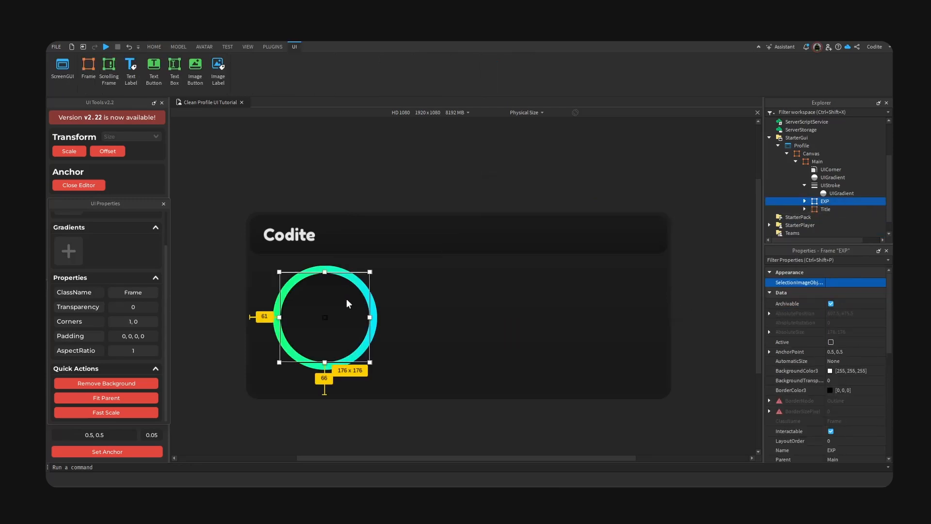
pyautogui.moveTo(347, 299); pyautogui.dragTo(338, 328)
pyautogui.click(400, 340)
pyautogui.click(350, 331)
pyautogui.click(313, 260)
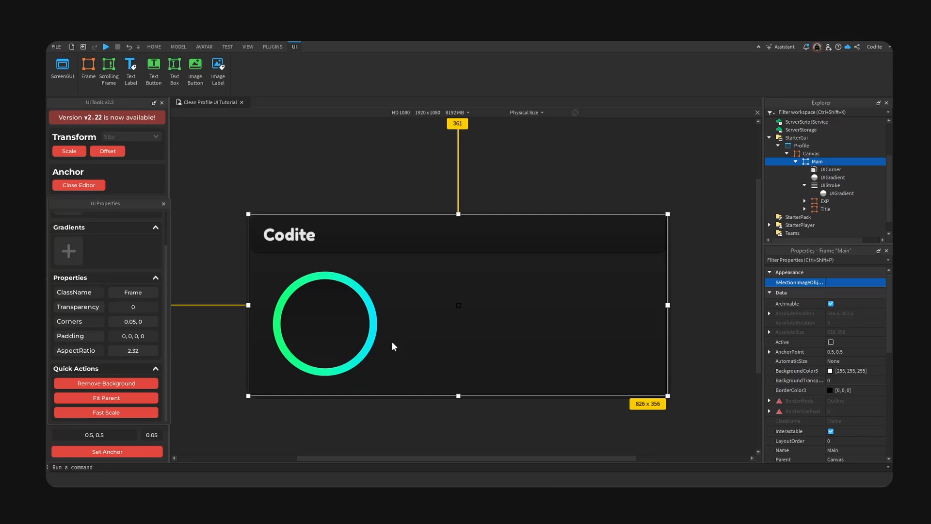
pyautogui.click(335, 319)
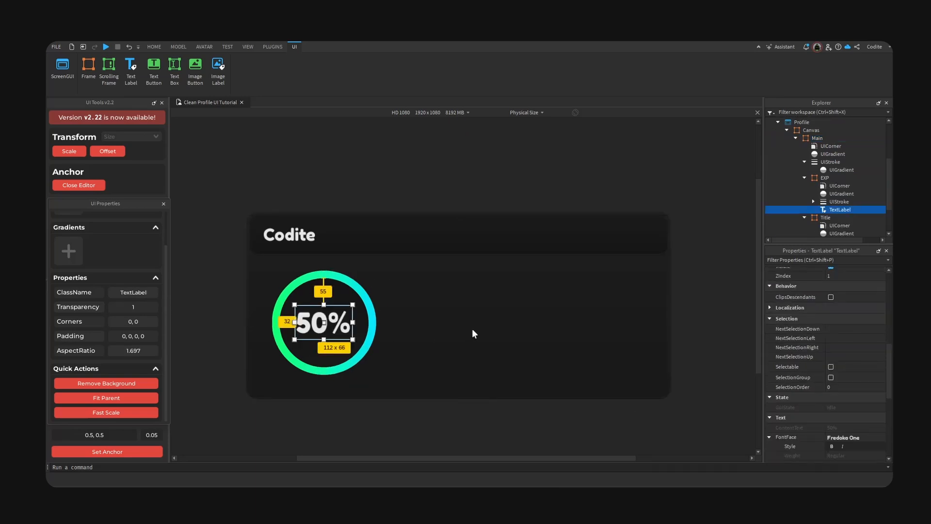
# Step: Copy the title's text label and paste it into the card's Main frame
pyautogui.click(287, 237)
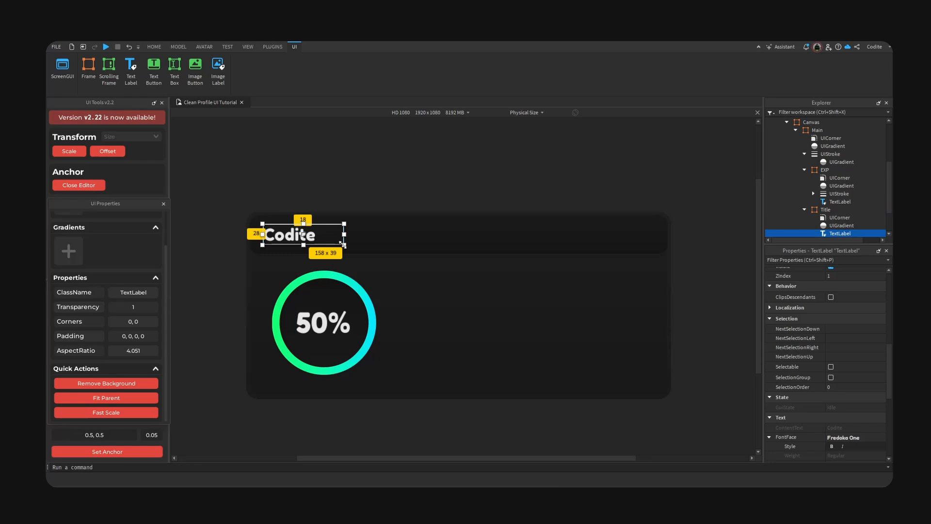
pyautogui.click(806, 209)
pyautogui.click(806, 176)
pyautogui.click(805, 170)
pyautogui.click(818, 186)
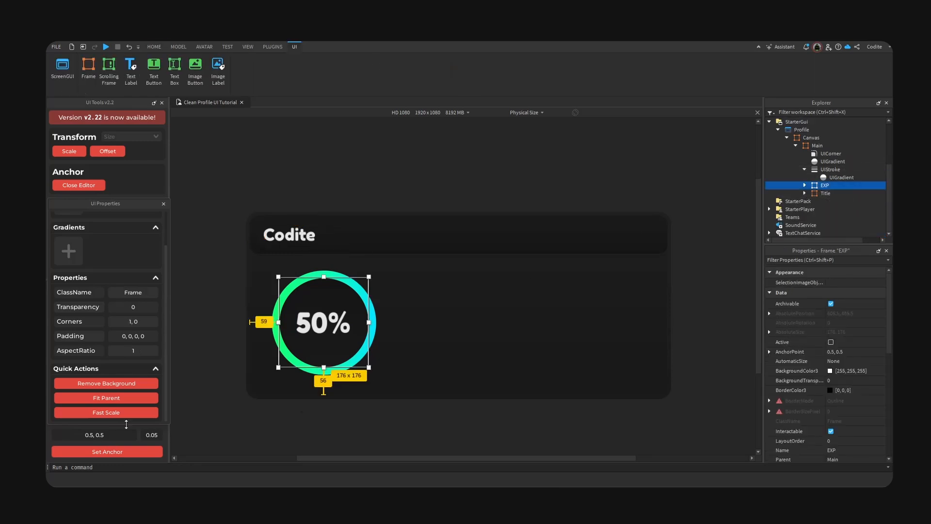
pyautogui.click(803, 233)
pyautogui.click(830, 169)
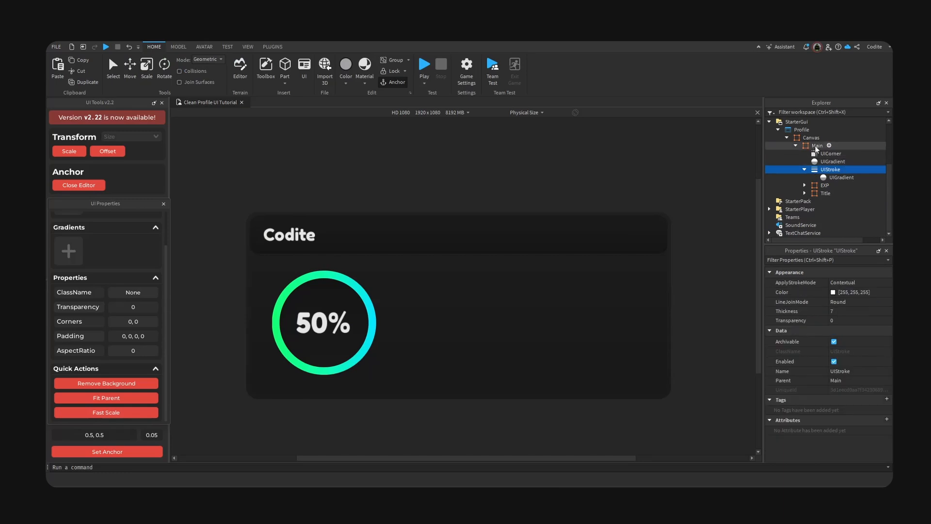
pyautogui.click(816, 146)
pyautogui.click(804, 170)
pyautogui.hotkey('ctrl', 'shift', 'v')
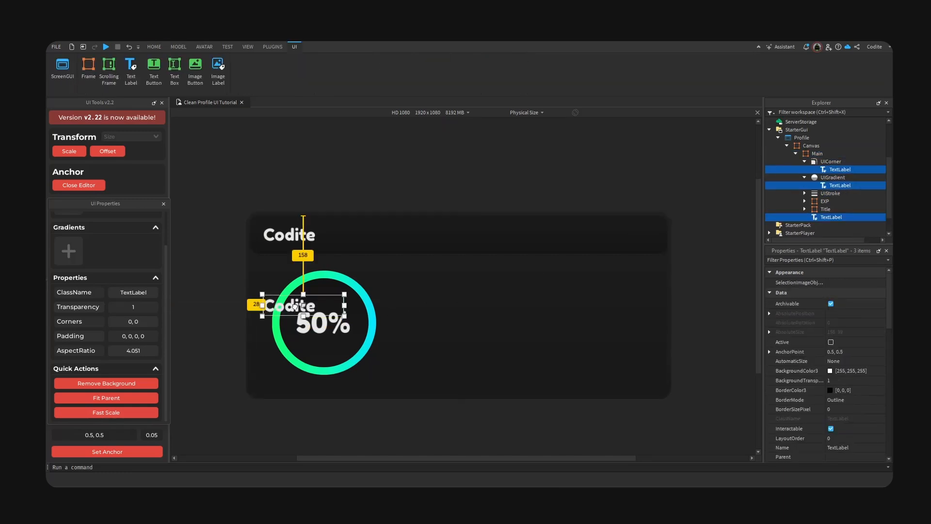
# Step: Place the pasted label beside the EXP ring and change its text to "Level 5"
pyautogui.moveTo(295, 306); pyautogui.dragTo(435, 293)
pyautogui.doubleClick(475, 285)
pyautogui.write('Level 5')
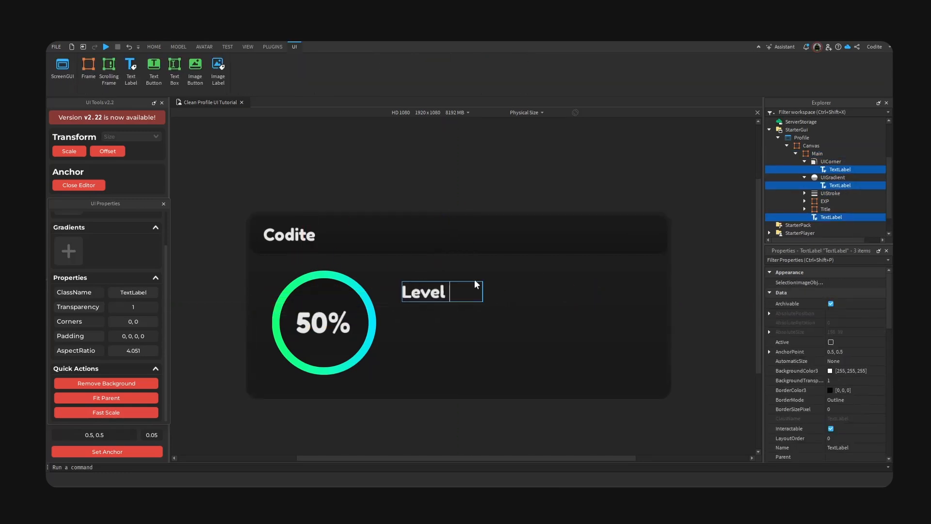
pyautogui.press('Return')
pyautogui.moveTo(434, 293); pyautogui.dragTo(431, 292)
pyautogui.moveTo(432, 292); pyautogui.dragTo(430, 292)
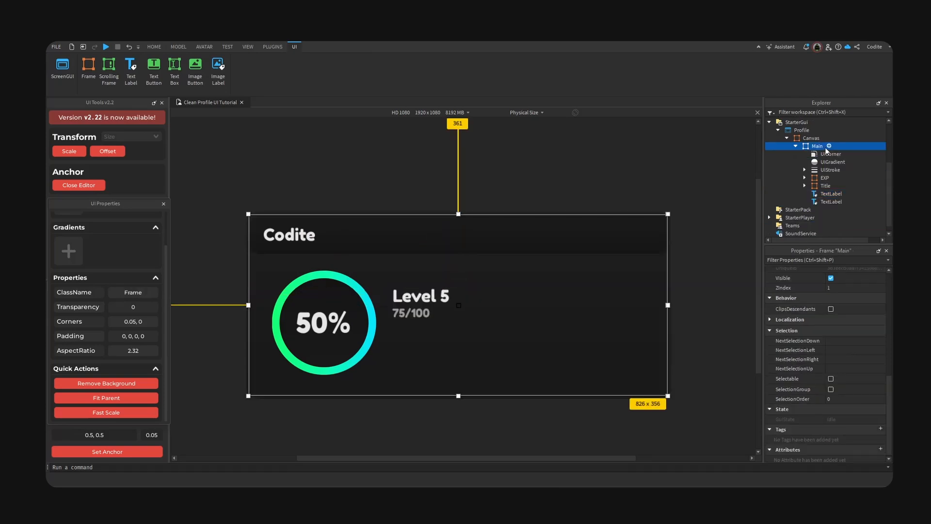
# Step: Add a 508 x 20 px Frame to the Main frame with the background colour #1f1f24
pyautogui.click(829, 146)
pyautogui.write('fr')
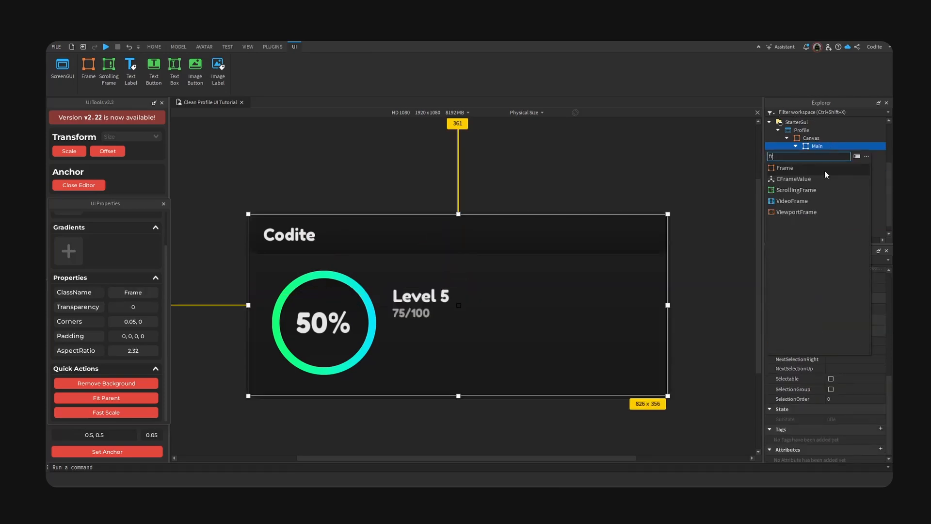
pyautogui.press('Return')
pyautogui.scroll(3, 776, 326)
pyautogui.click(773, 325)
pyautogui.doubleClick(868, 335)
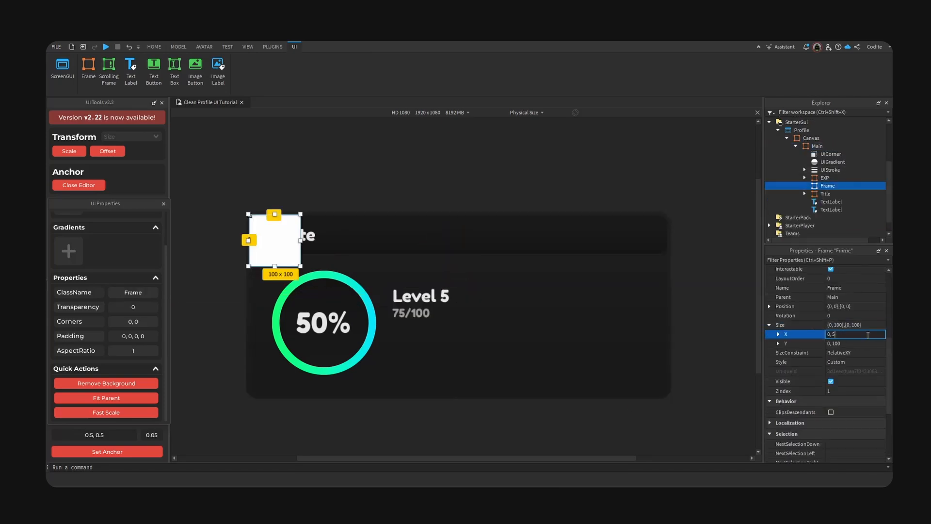
pyautogui.doubleClick(869, 344)
pyautogui.write('20')
pyautogui.press('Return')
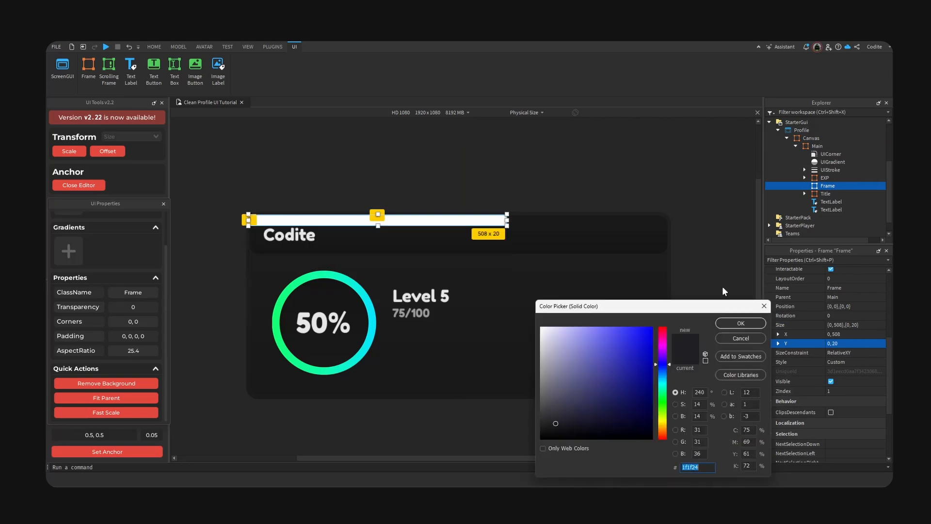
pyautogui.click(753, 338)
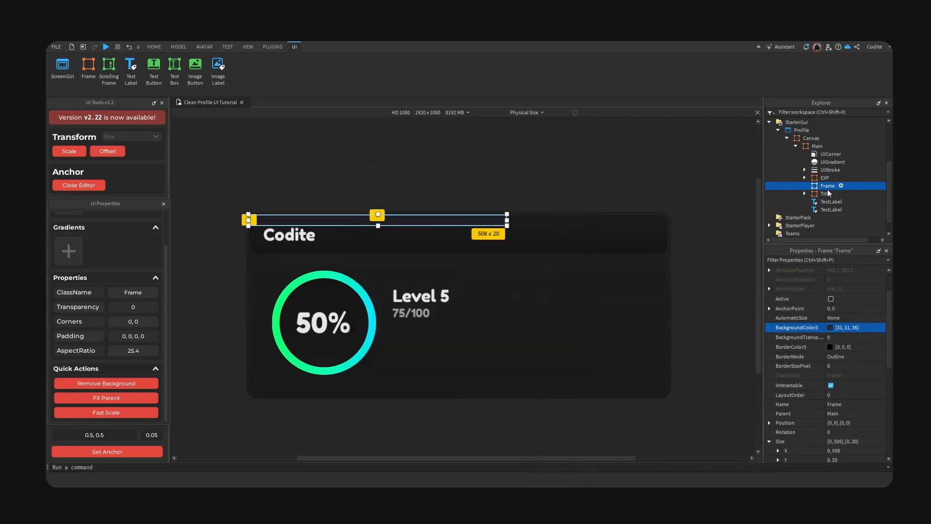
# Step: Rename the new frame Bar and set its anchor point to 0.5, 0.5
pyautogui.click(828, 188)
pyautogui.write('Bar')
pyautogui.press('Return')
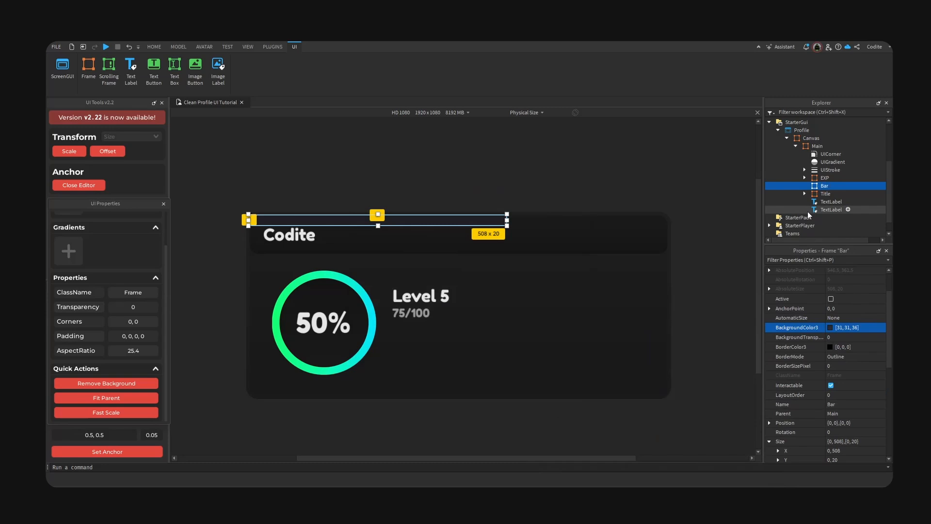
pyautogui.click(107, 451)
# Step: Copy the Main frame's UICorner into Bar with a corner radius scale of 1, and place Bar just beneath the 75/100 label
pyautogui.click(831, 155)
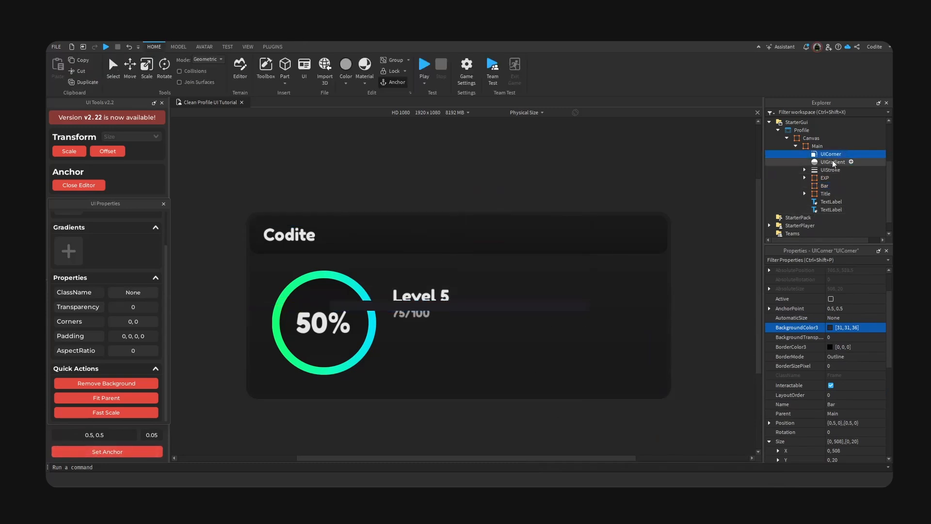
pyautogui.hotkey('ctrl', 'c')
pyautogui.click(826, 186)
pyautogui.hotkey('ctrl', 'shift', 'v')
pyautogui.click(770, 283)
pyautogui.click(854, 291)
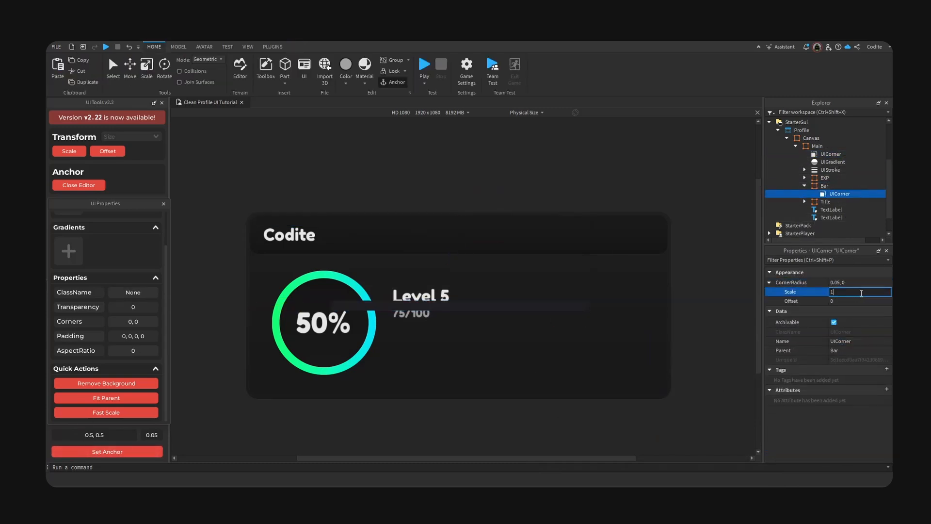
pyautogui.write('1')
pyautogui.press('Return')
pyautogui.moveTo(551, 304); pyautogui.dragTo(593, 329)
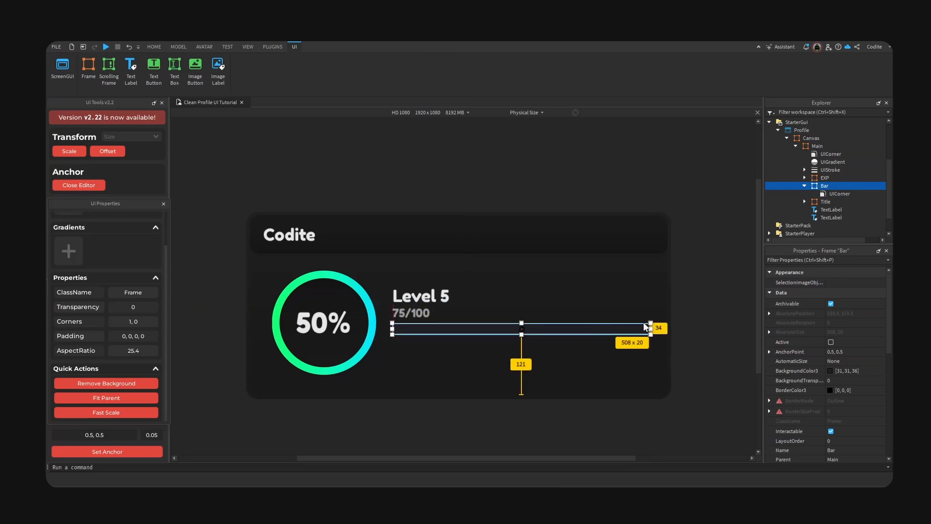
# Step: Nest a copy of Bar inside Bar, set the copy's anchor point to 0.5, 0.5 and rename it Main
pyautogui.hotkey('ctrl', 'shift', 'v')
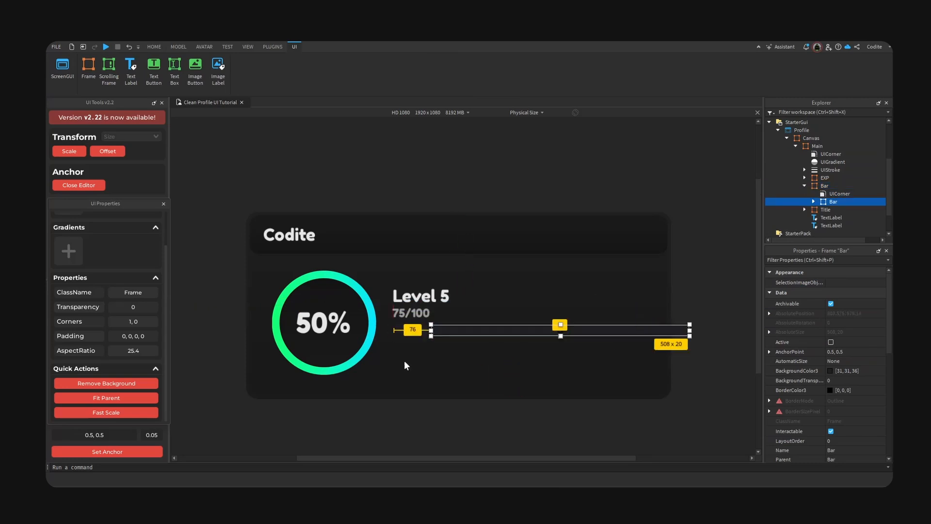
pyautogui.click(102, 450)
pyautogui.doubleClick(833, 202)
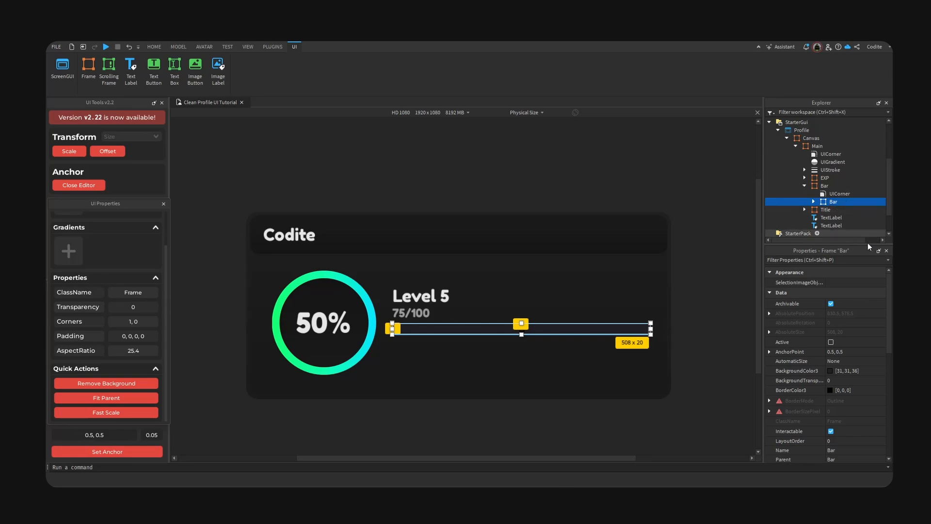
pyautogui.write('Main')
pyautogui.press('Return')
# Step: Set the background colour of the Main frame inside Bar to the pinkish red #ff1a5f
pyautogui.click(830, 370)
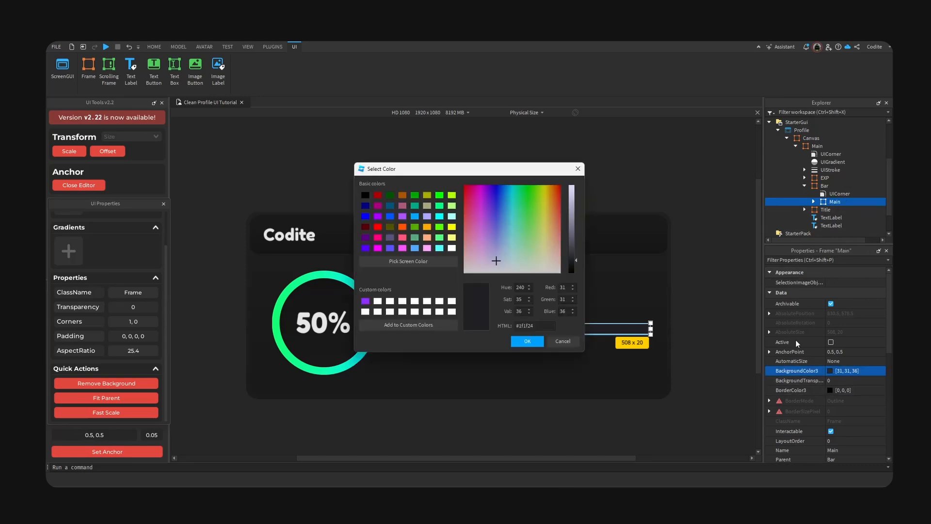
pyautogui.moveTo(512, 178); pyautogui.dragTo(713, 192)
pyautogui.click(669, 203)
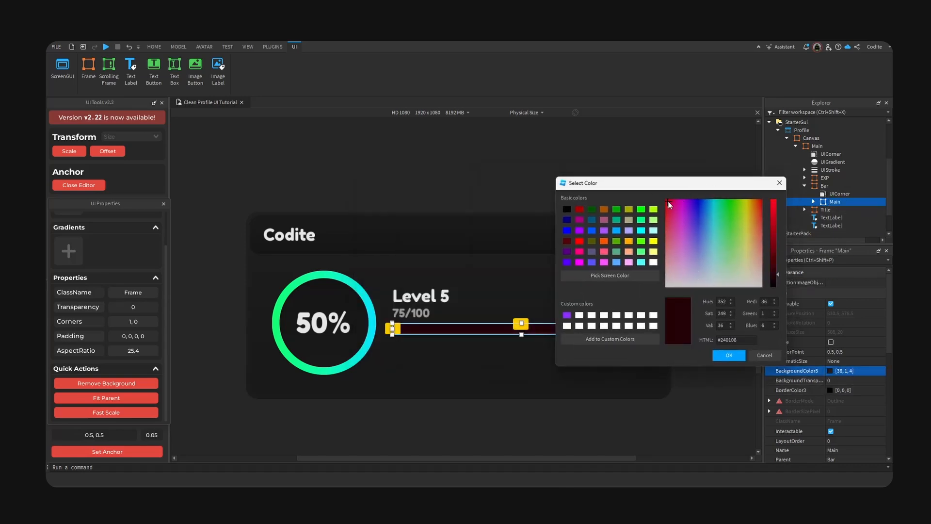
pyautogui.click(774, 200)
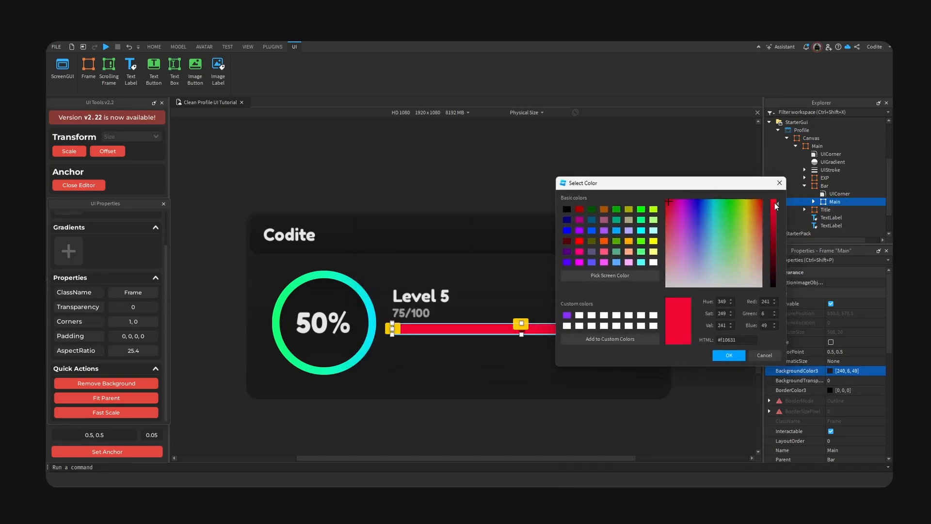
pyautogui.click(670, 210)
pyautogui.moveTo(667, 212); pyautogui.dragTo(670, 206)
pyautogui.click(670, 209)
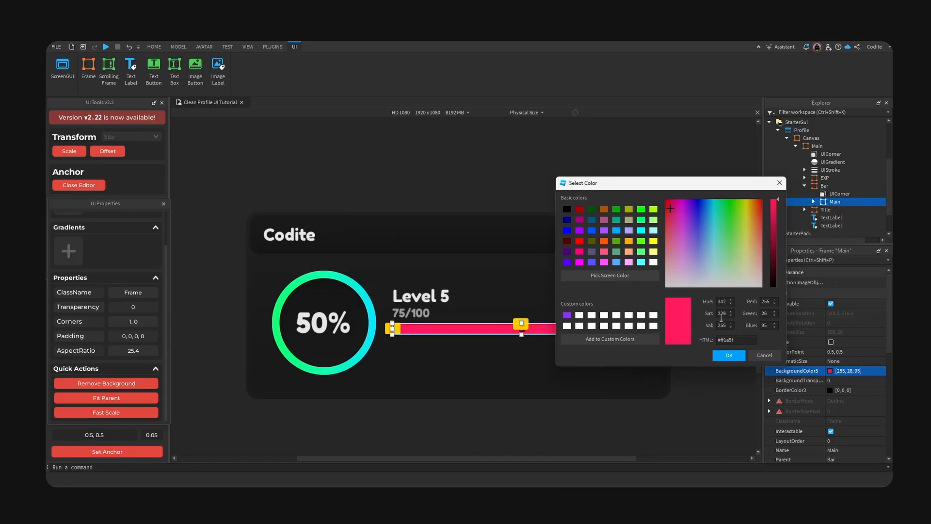
pyautogui.click(729, 355)
# Step: Shorten the red fill frame inside Bar to about 377 px wide
pyautogui.moveTo(650, 328); pyautogui.dragTo(611, 345)
pyautogui.click(603, 323)
pyautogui.click(633, 332)
# Step: Duplicate the Bar frame and place the copy directly beneath the first bar
pyautogui.click(805, 187)
pyautogui.hotkey('ctrl', 'd')
pyautogui.click(556, 353)
pyautogui.click(553, 346)
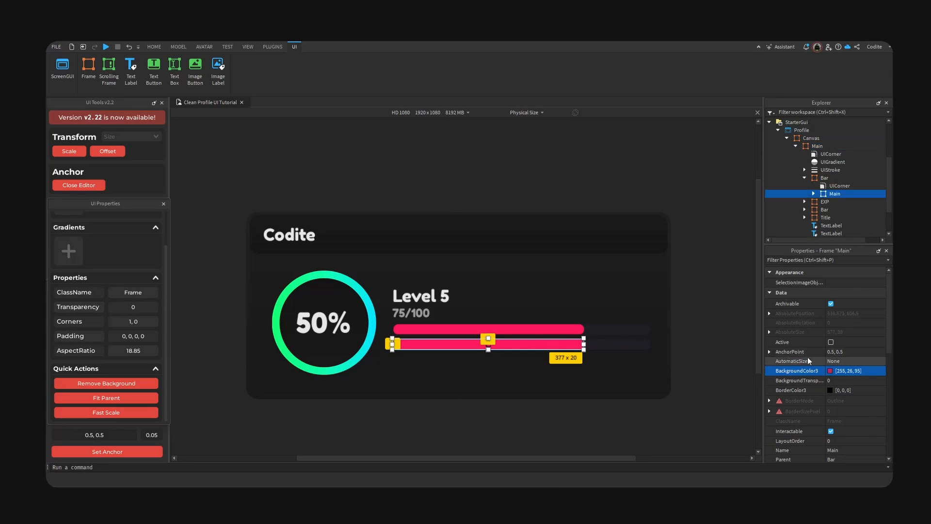
# Step: Change the background colour of the lower bar's fill frame to a magenta purple
pyautogui.click(830, 371)
pyautogui.moveTo(482, 170); pyautogui.dragTo(657, 171)
pyautogui.moveTo(658, 210); pyautogui.dragTo(657, 191)
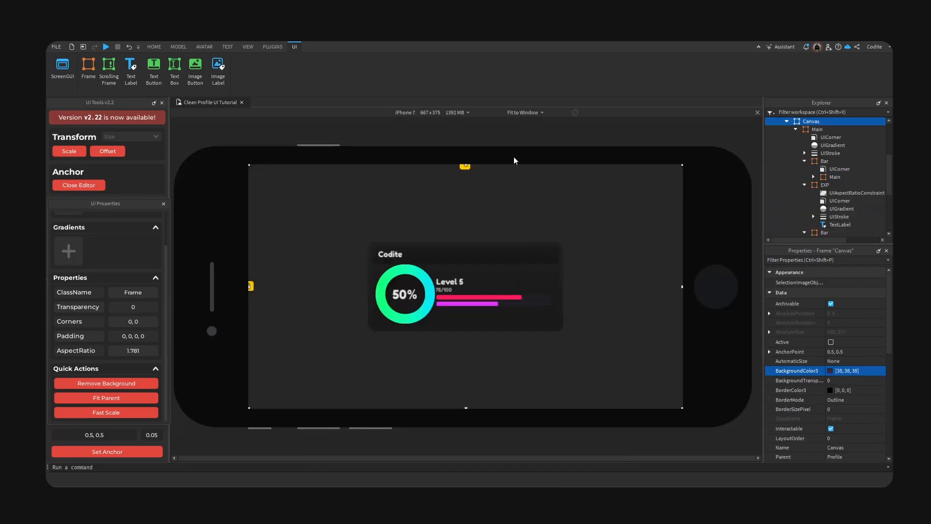
# Step: Switch the iPhone 7 preview from Fit to Window to Actual Resolution
pyautogui.click(526, 113)
pyautogui.click(515, 133)
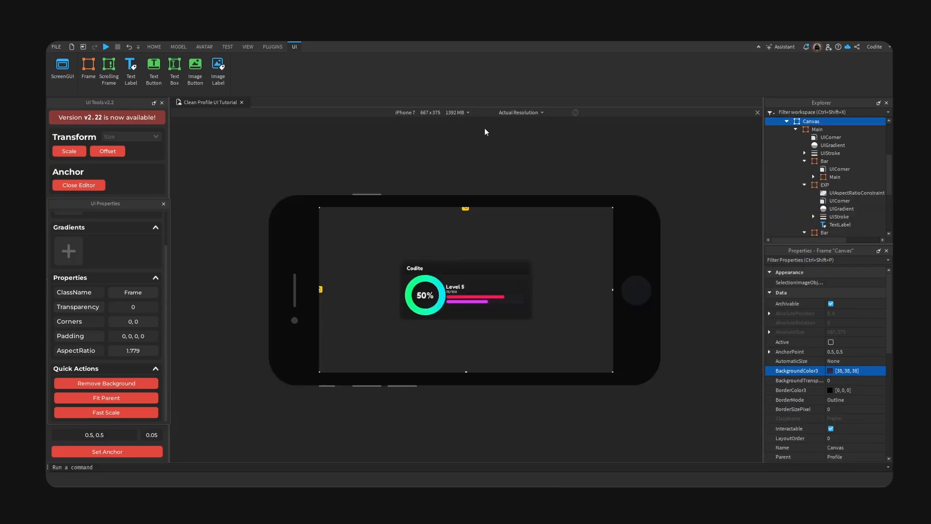
# Step: Check the profile card's scaling on the Samsung Tab A (2015) and Samsung Tab A (2019, 8.0) previews at actual resolution
pyautogui.click(454, 112)
pyautogui.click(419, 344)
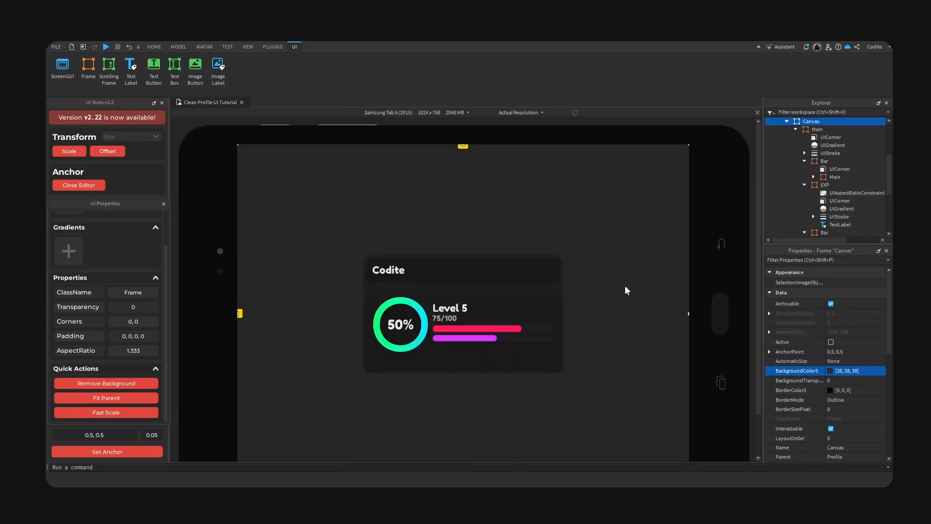
pyautogui.click(455, 112)
pyautogui.click(420, 357)
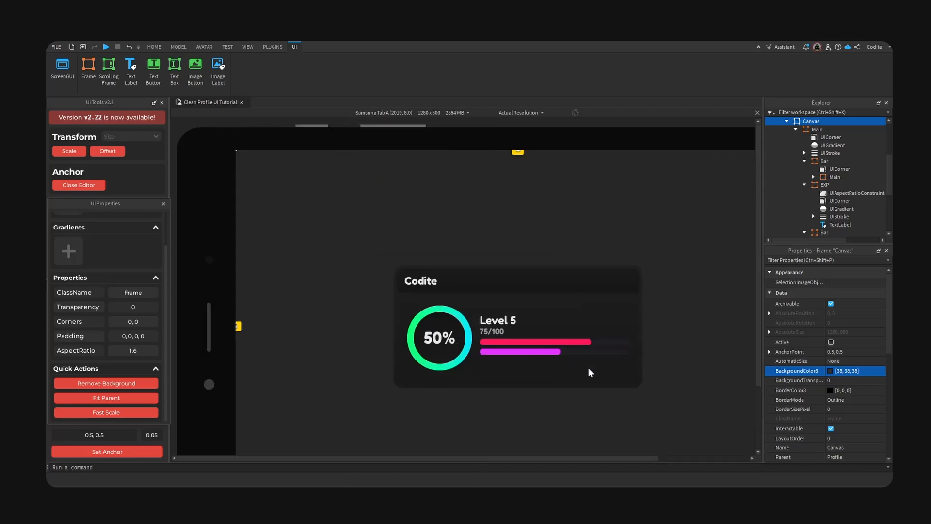
pyautogui.moveTo(758, 279); pyautogui.dragTo(714, 321)
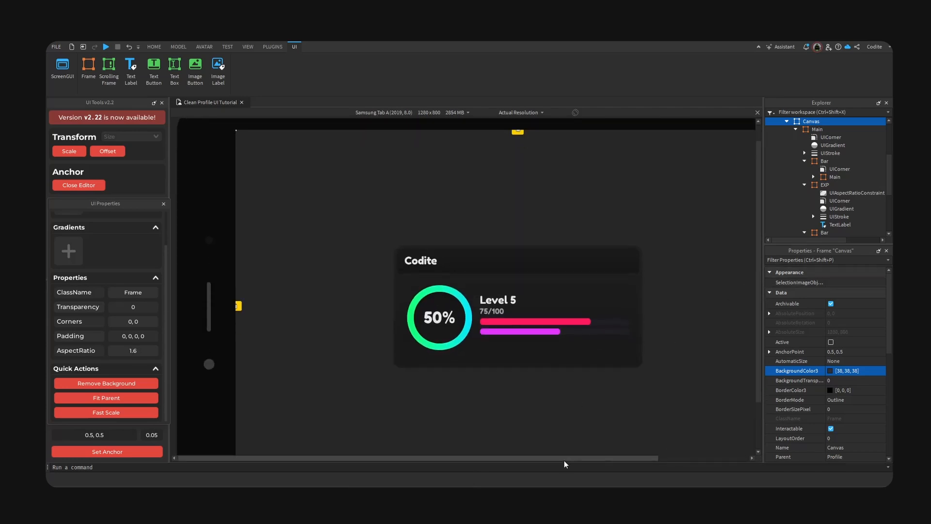
pyautogui.moveTo(564, 461); pyautogui.dragTo(597, 456)
# Step: Check the profile card's scaling on the iPhone 7 Plus and iPad Pro 3rd Generation previews
pyautogui.click(455, 113)
pyautogui.click(442, 150)
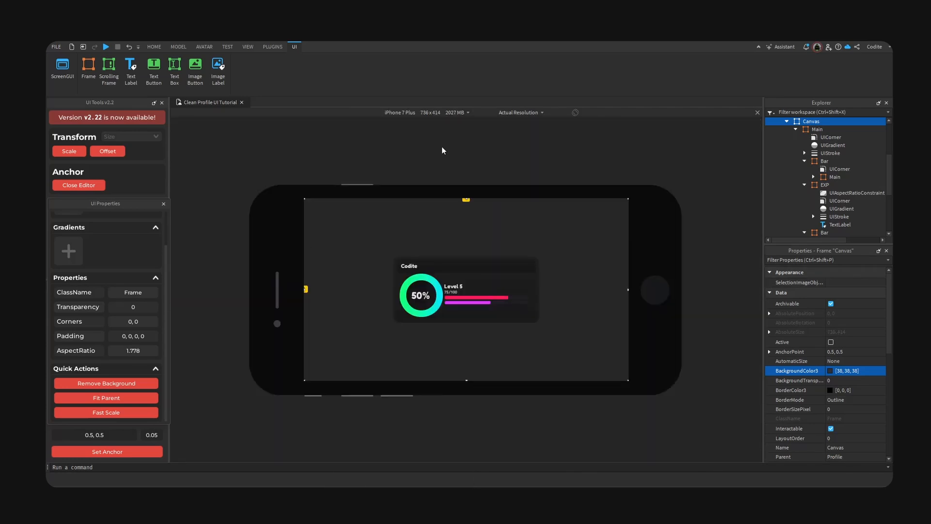
pyautogui.click(519, 114)
pyautogui.click(398, 113)
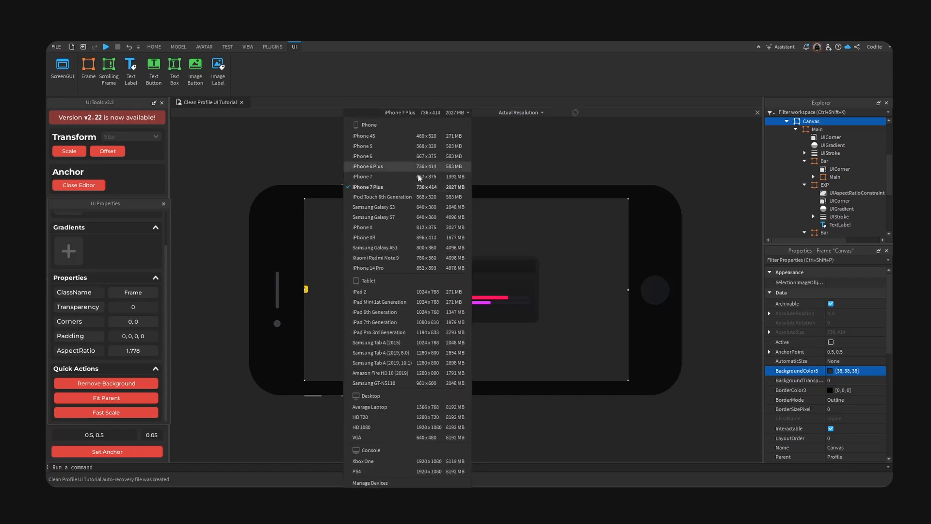
pyautogui.click(411, 333)
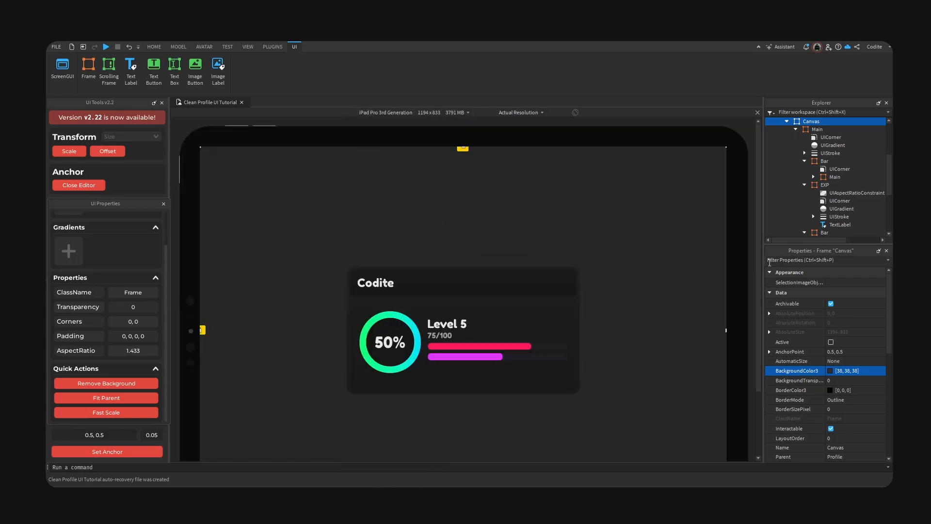
pyautogui.scroll(-1, 761, 277)
pyautogui.moveTo(761, 278); pyautogui.dragTo(772, 299)
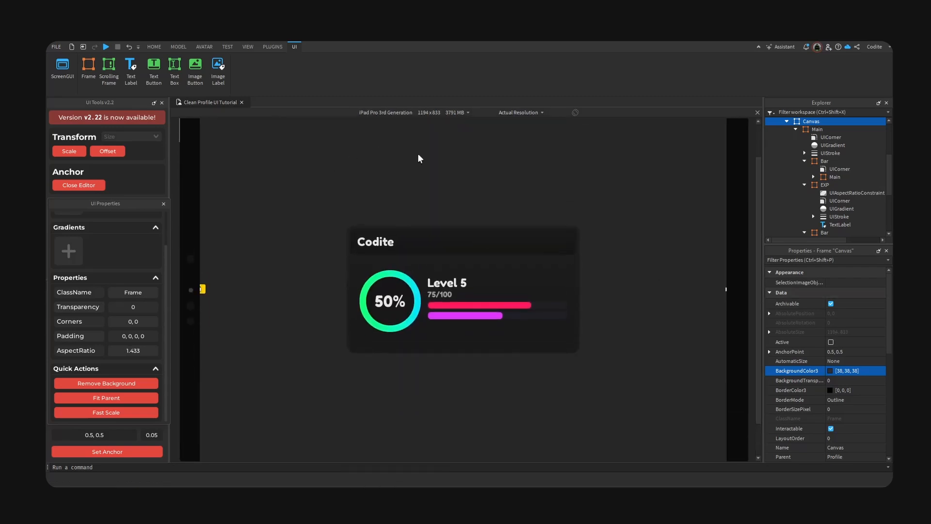
# Step: Switch the device preview to HD 1080 and set its view scaling to Fit to Window
pyautogui.click(399, 113)
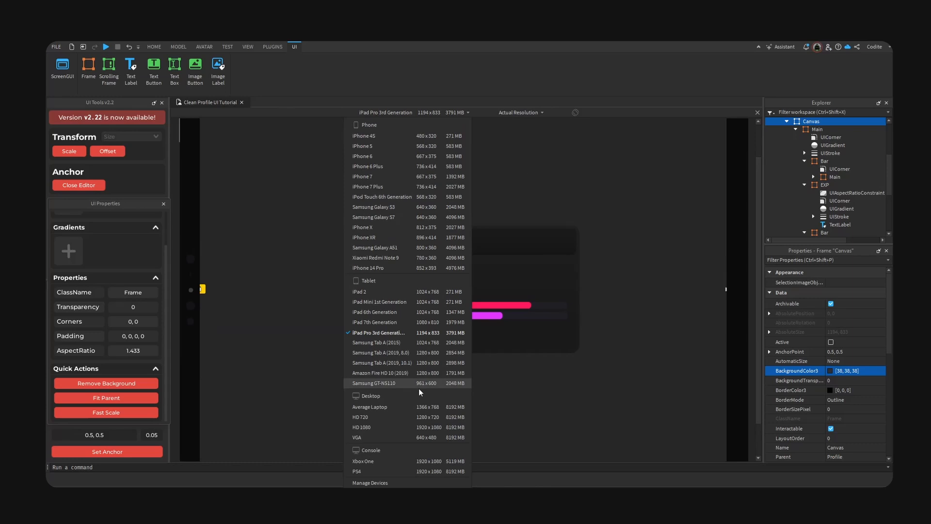
pyautogui.click(396, 353)
pyautogui.click(519, 112)
pyautogui.click(522, 124)
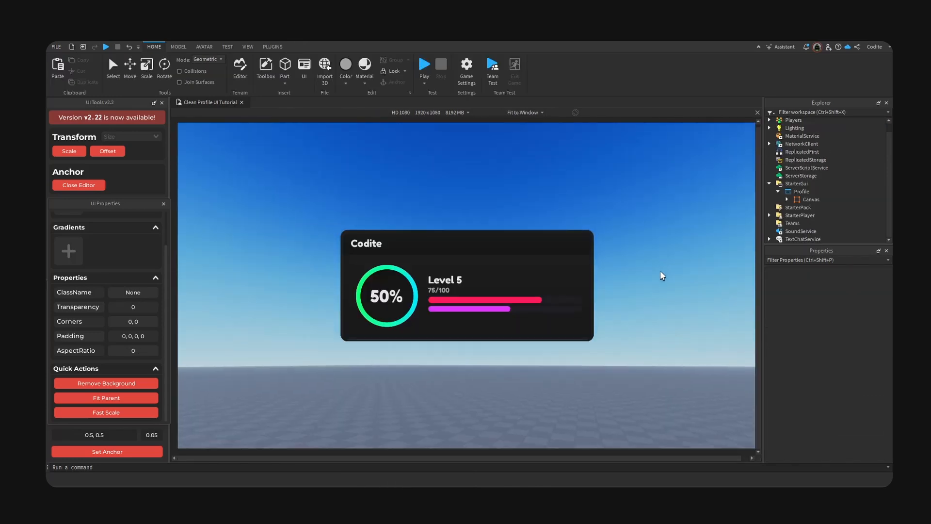